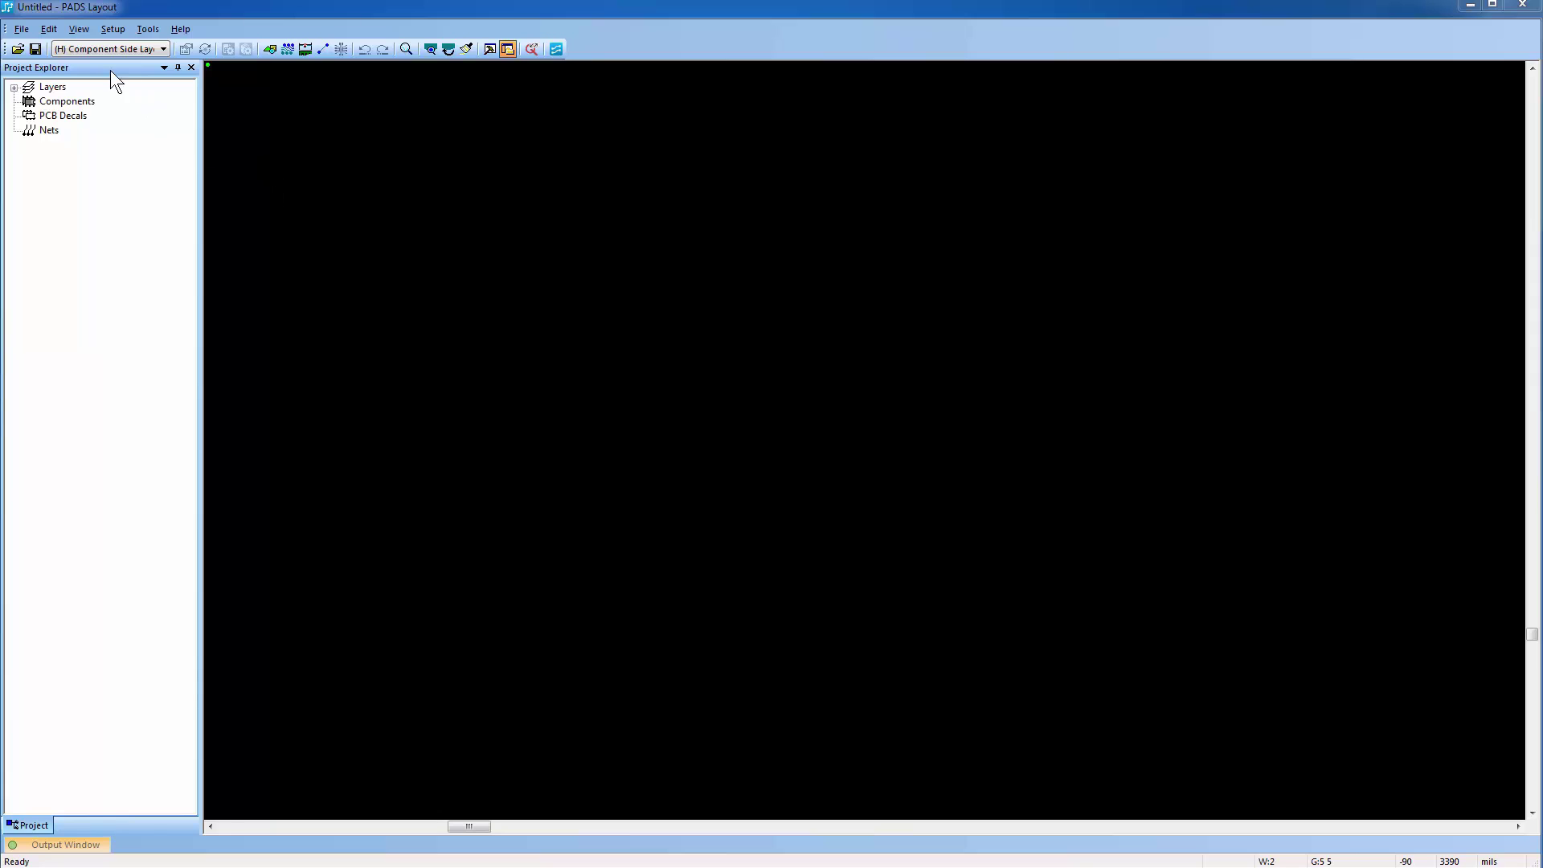
Step: Open the Lesson22C.pcb board from the Lesson22 folder using the *.pcb file filter
{"action": "left_click", "coordinate": [17, 29]}
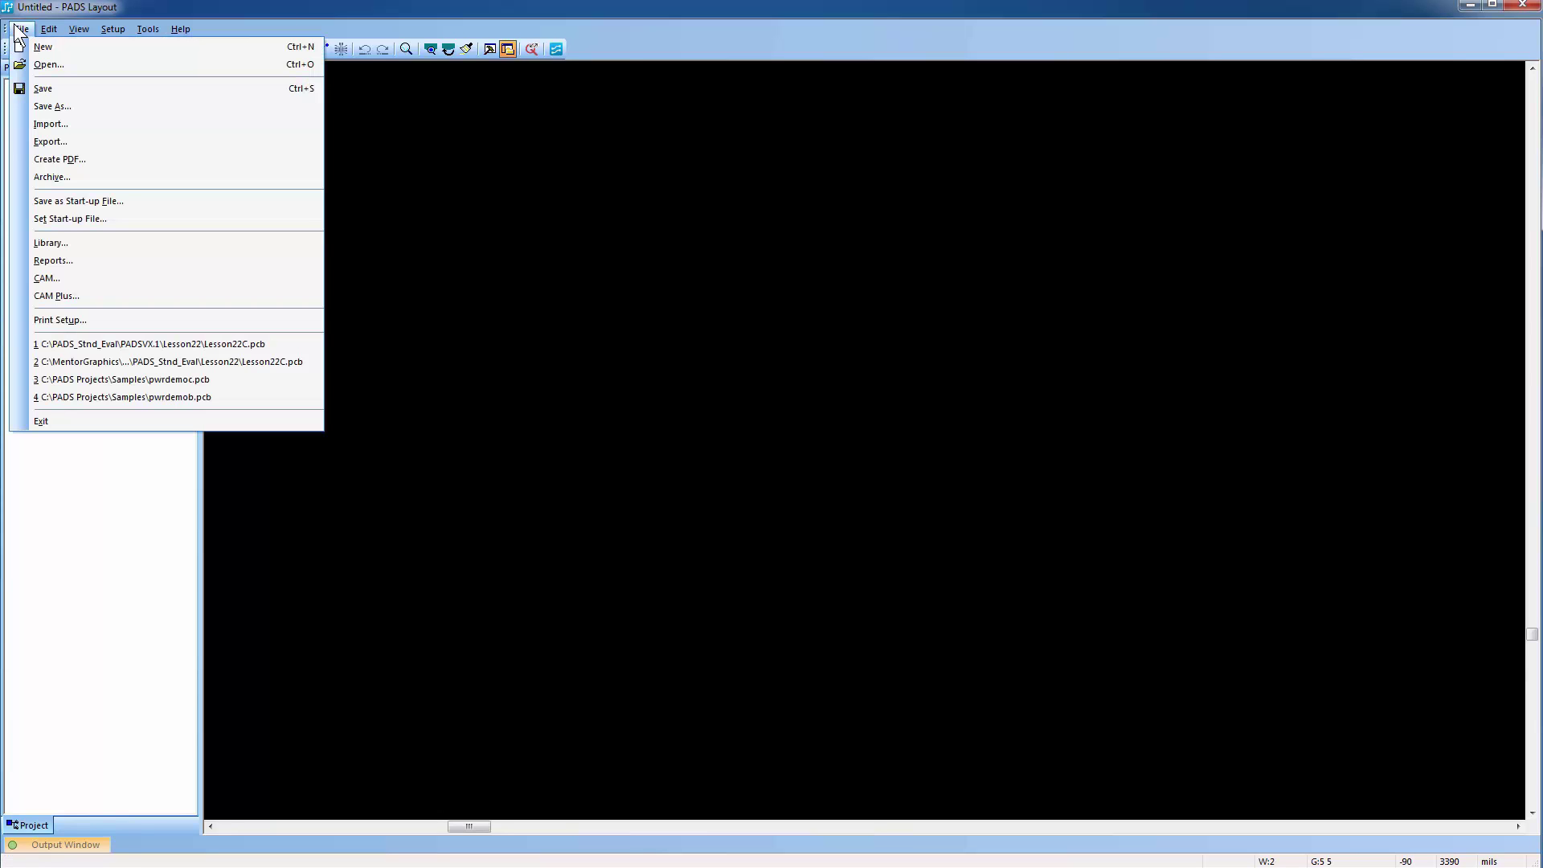
{"action": "left_click", "coordinate": [49, 64]}
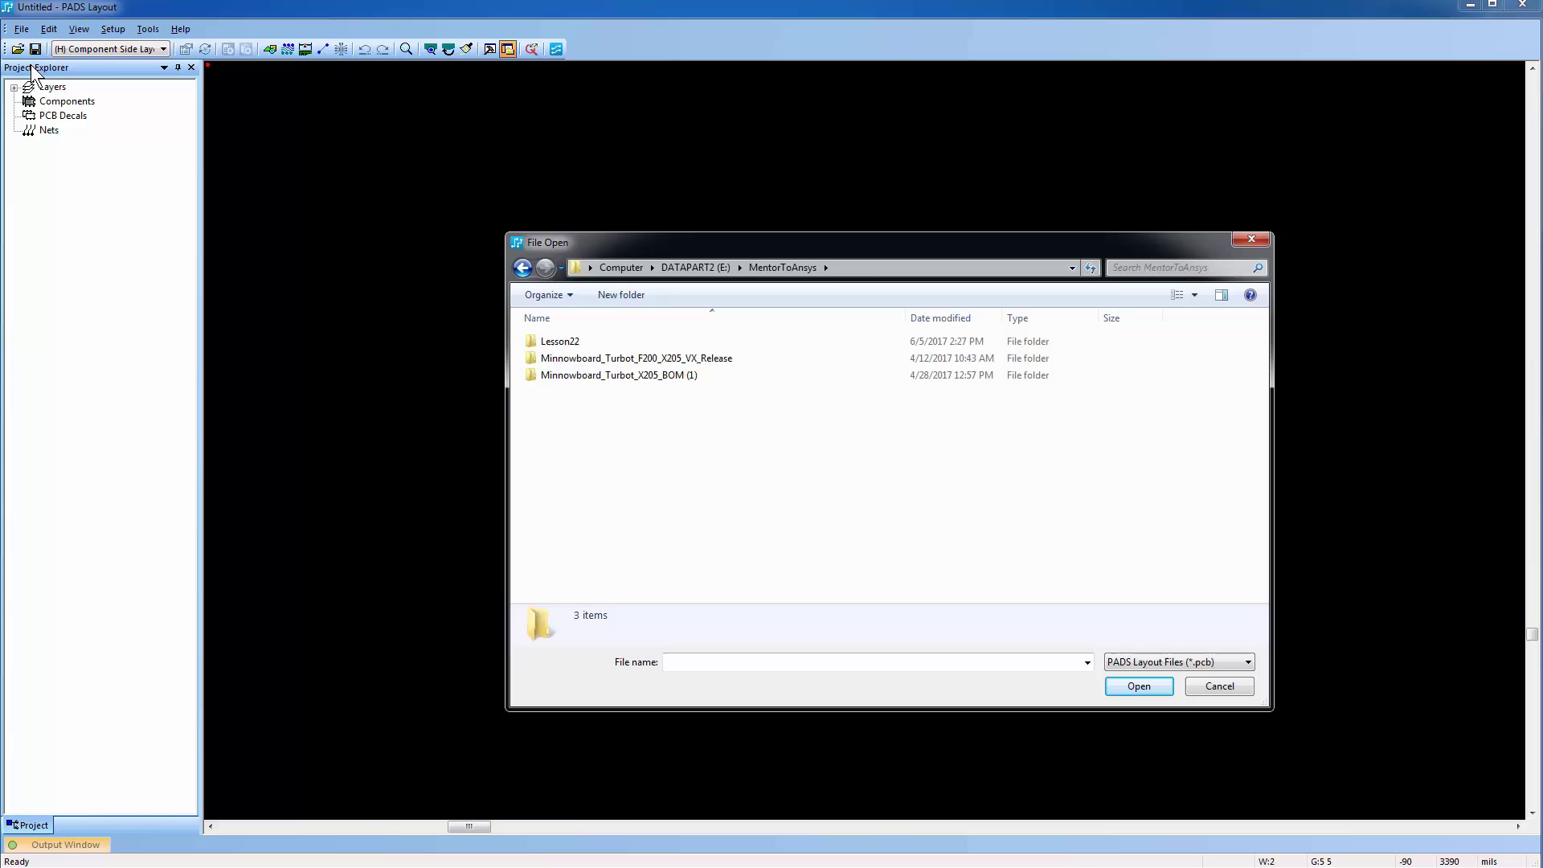
{"action": "left_click", "coordinate": [587, 336]}
{"action": "double_click", "coordinate": [587, 338]}
{"action": "left_click", "coordinate": [1189, 663]}
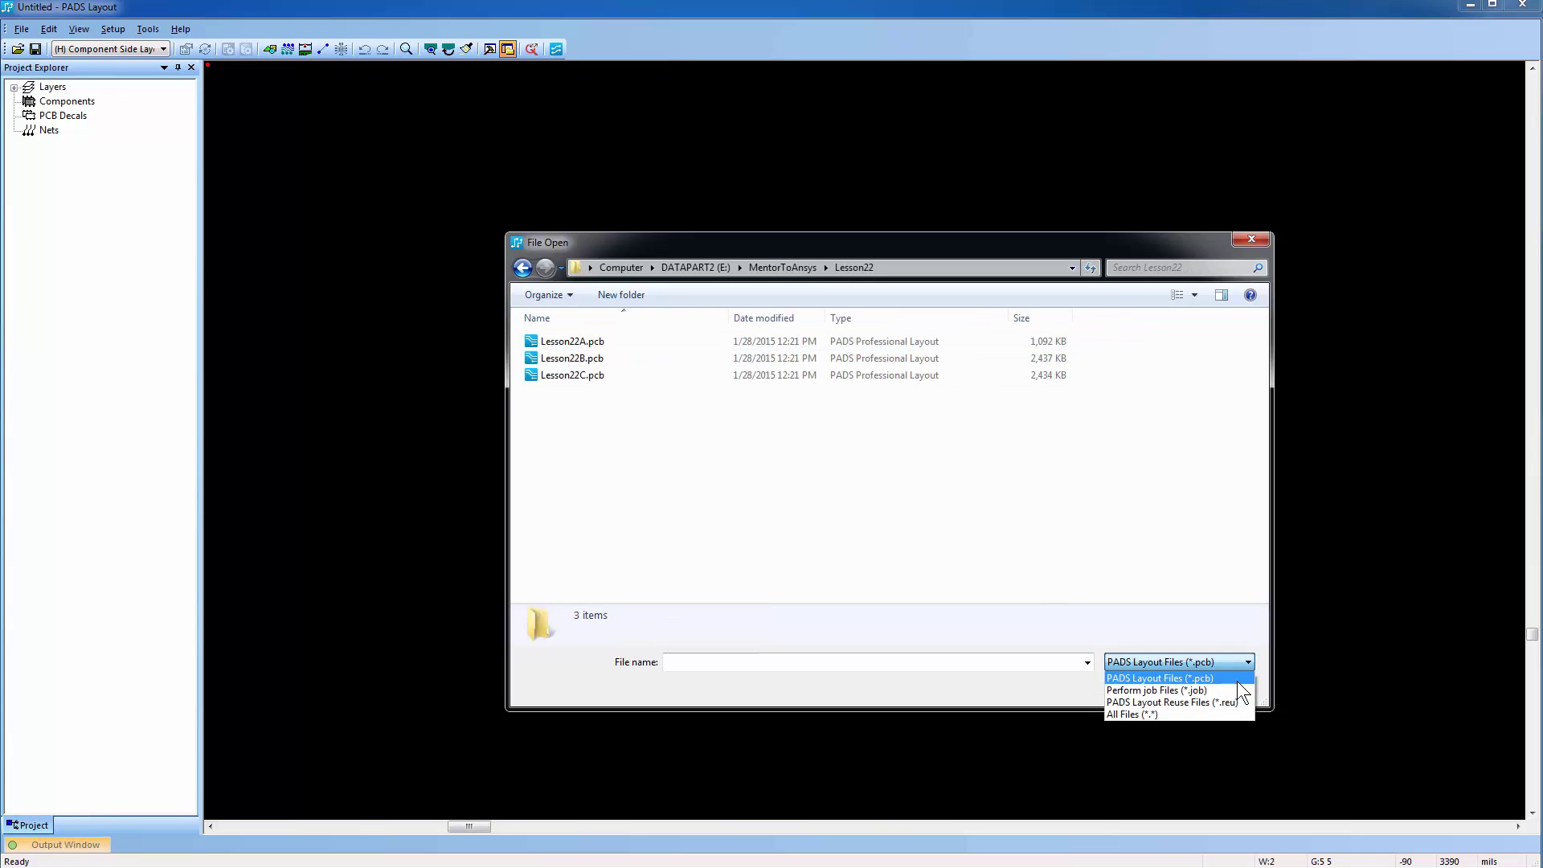
{"action": "left_click", "coordinate": [1236, 681]}
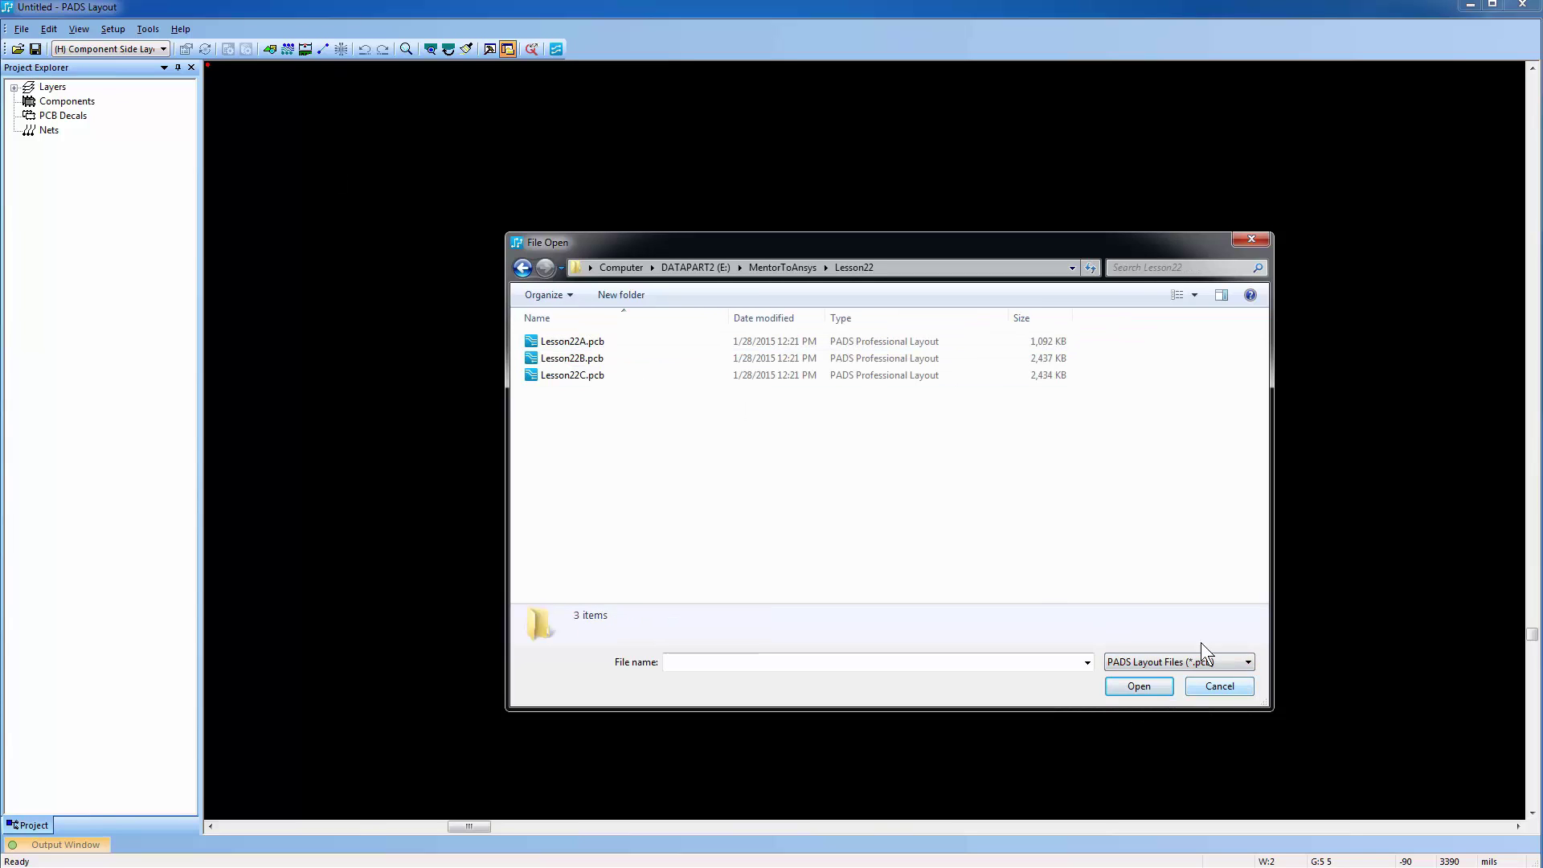
{"action": "left_click", "coordinate": [582, 375]}
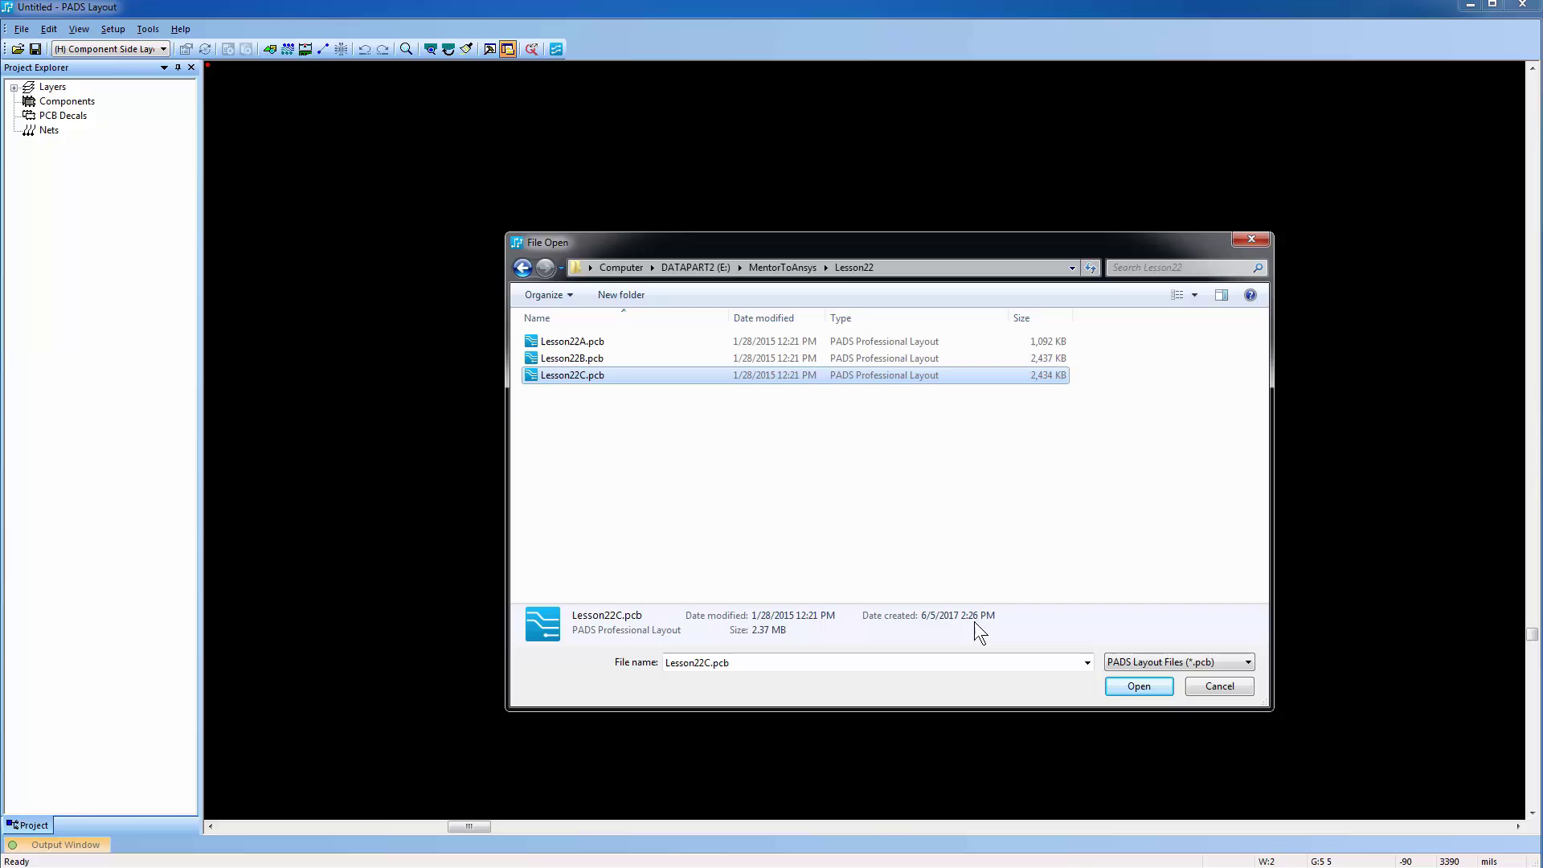
{"action": "left_click", "coordinate": [1133, 687]}
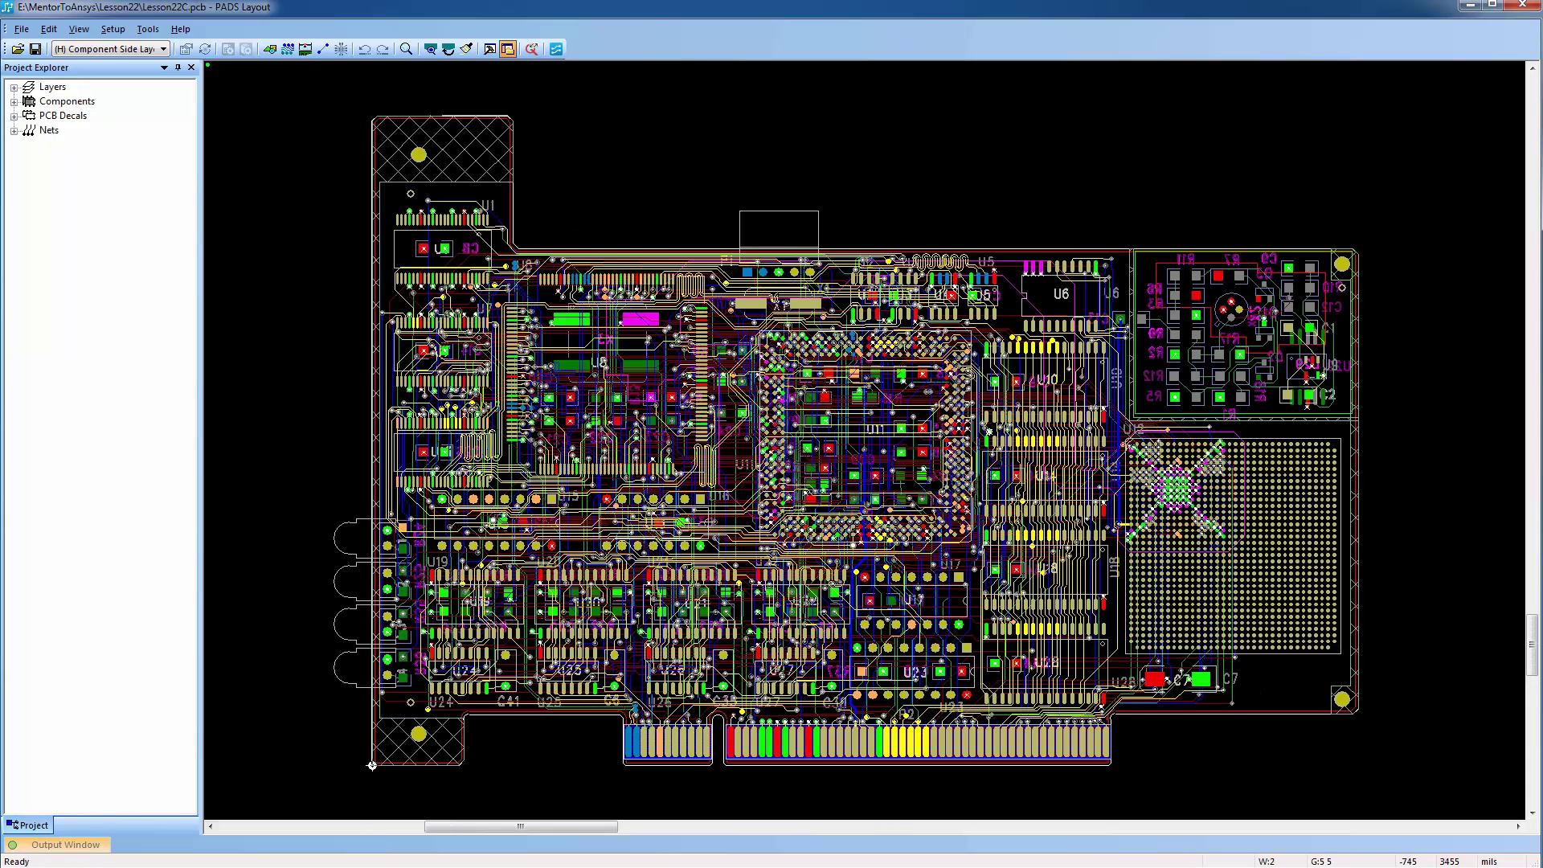
Step: Expand Layers in Project Explorer to list electrical layers, Gnd and VDD plane nets, and general layers
{"action": "left_click", "coordinate": [15, 88]}
{"action": "left_click", "coordinate": [29, 102]}
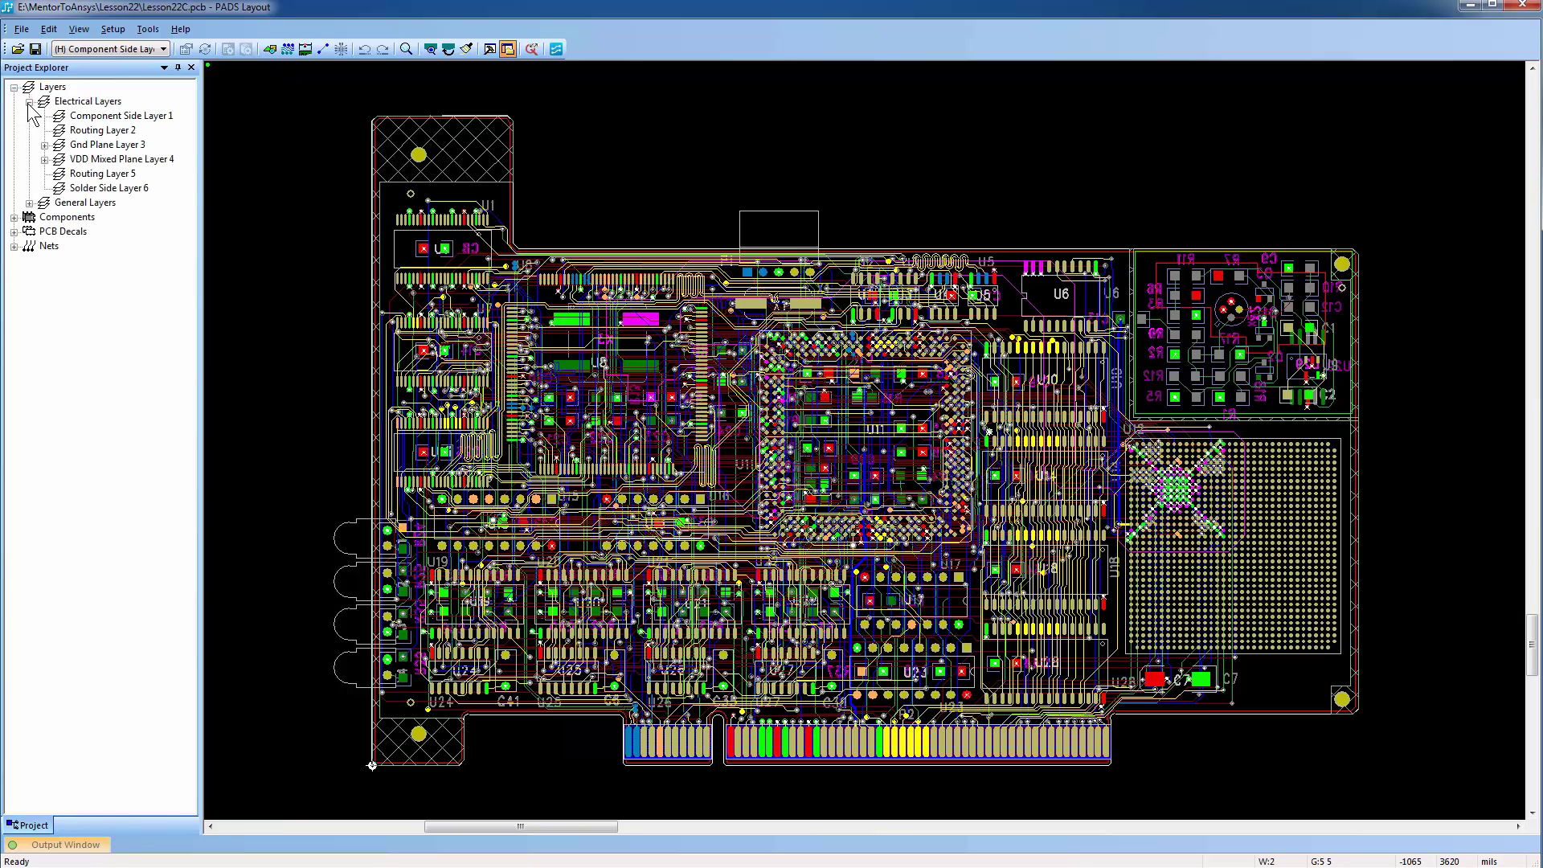
{"action": "left_click", "coordinate": [44, 146]}
{"action": "left_click", "coordinate": [45, 174]}
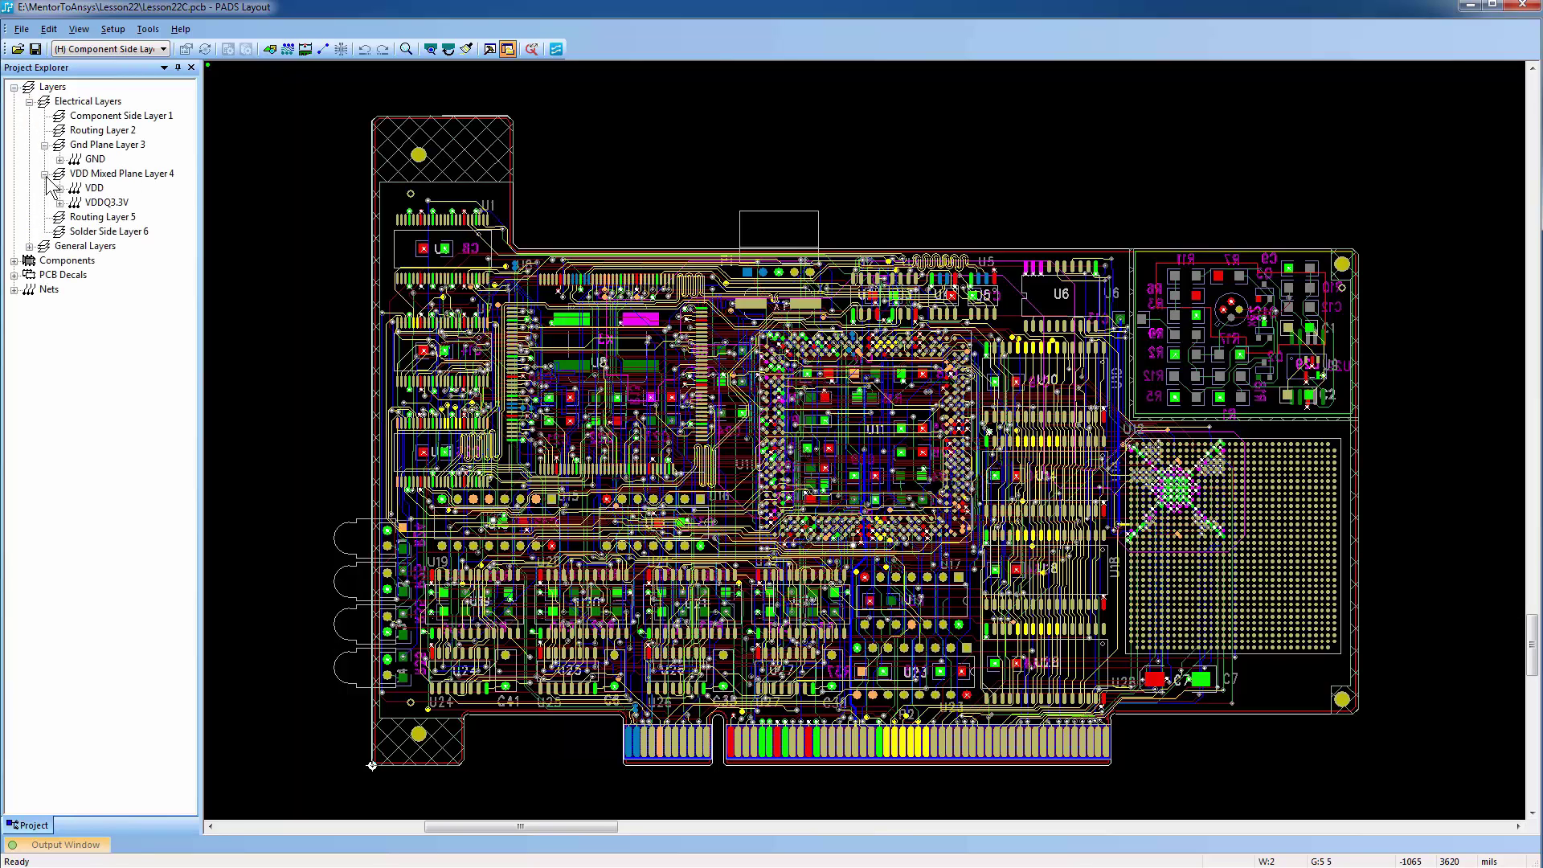
{"action": "left_click", "coordinate": [29, 247]}
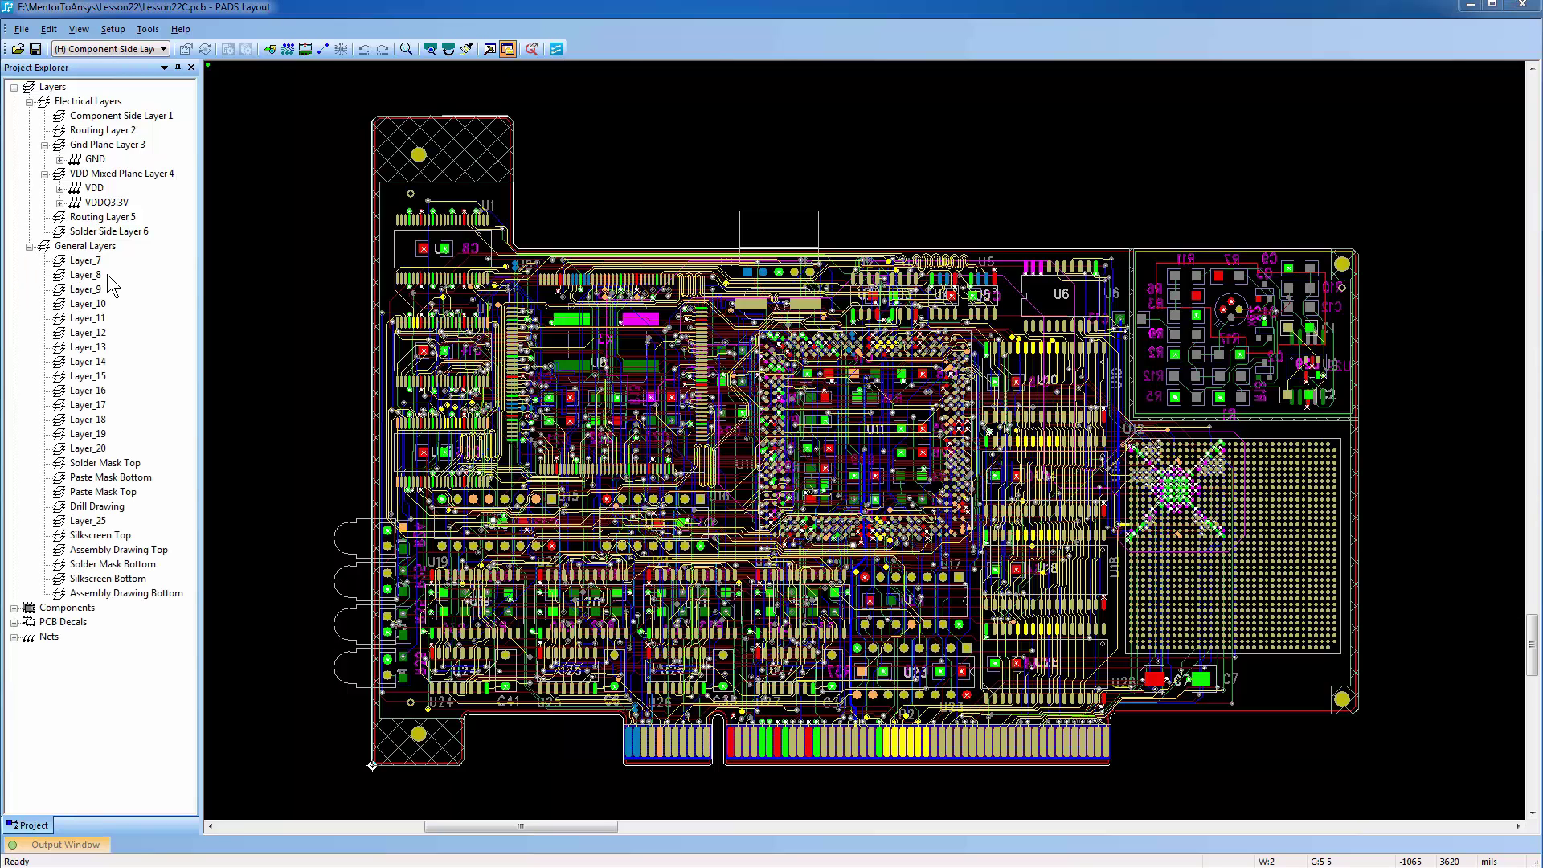
Step: Review the Layer Definition thickness table, toggling copper to mils and back to ounces
{"action": "left_click", "coordinate": [113, 30]}
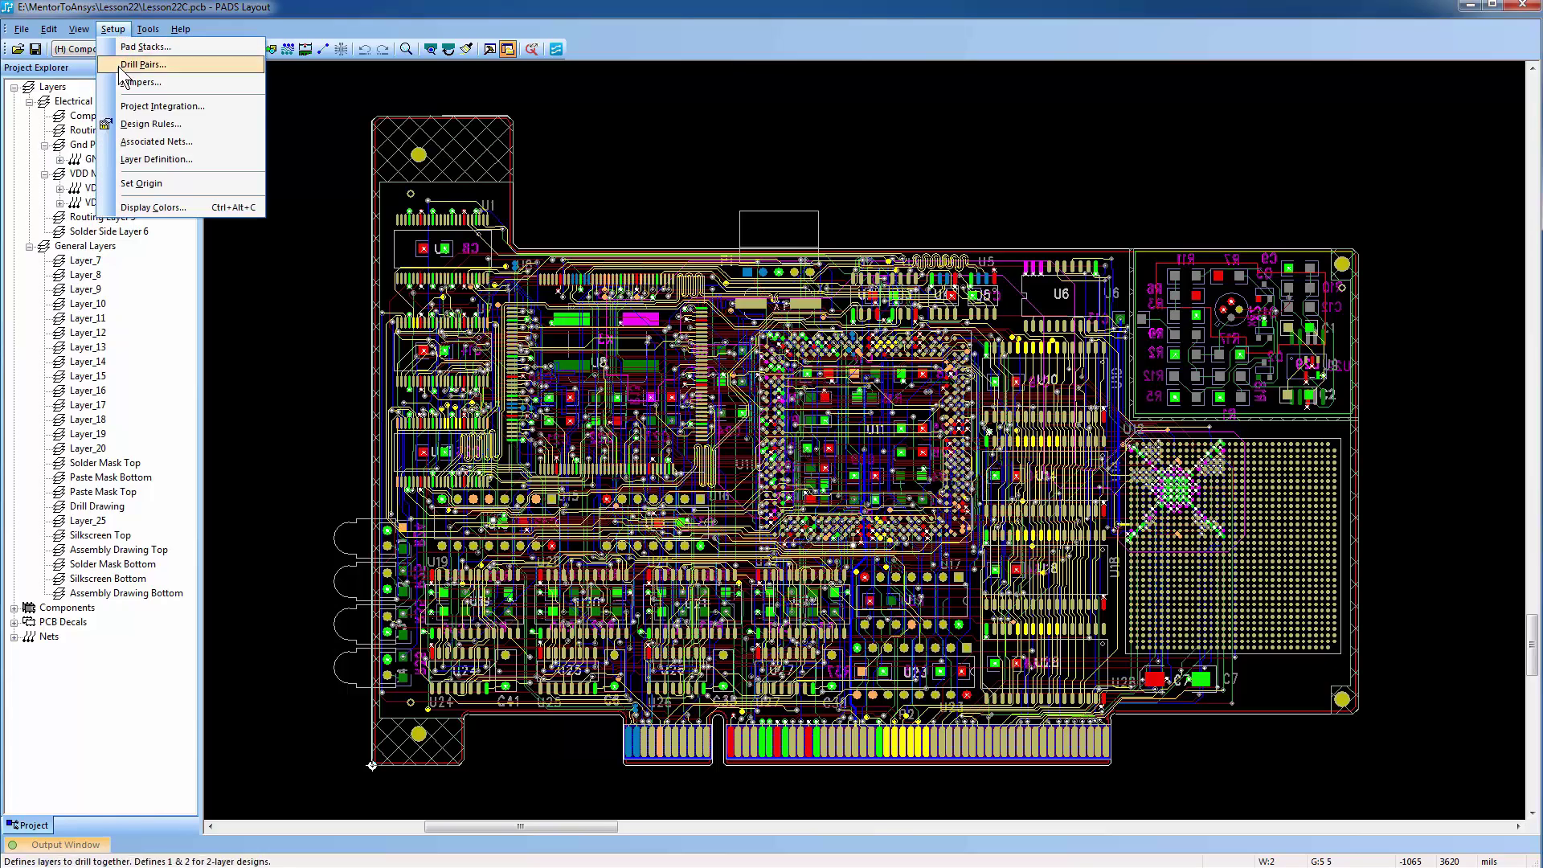
{"action": "left_click", "coordinate": [128, 160]}
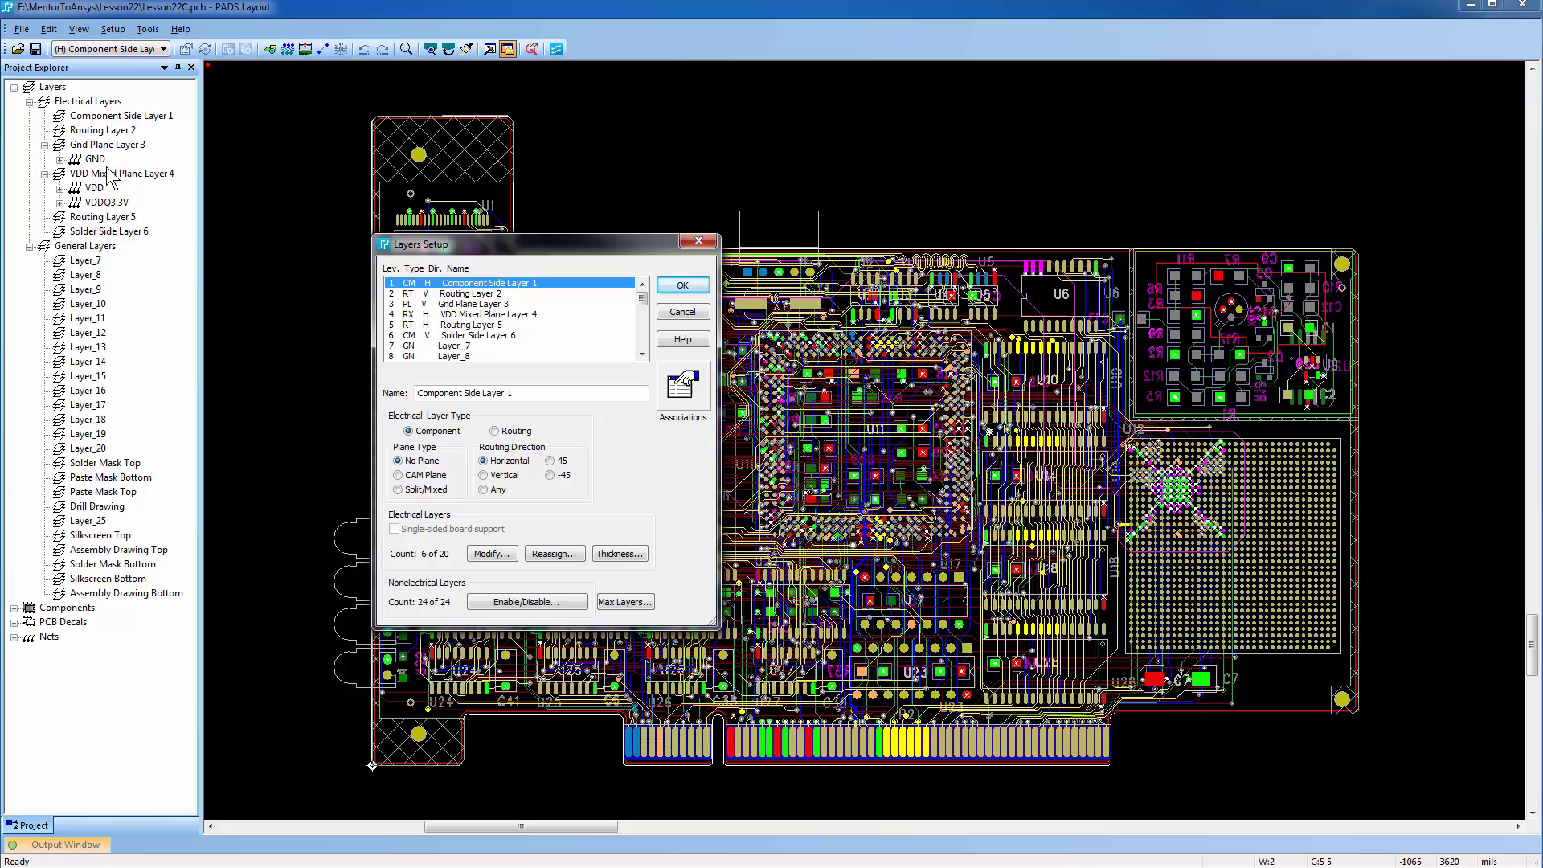
{"action": "left_click", "coordinate": [638, 552]}
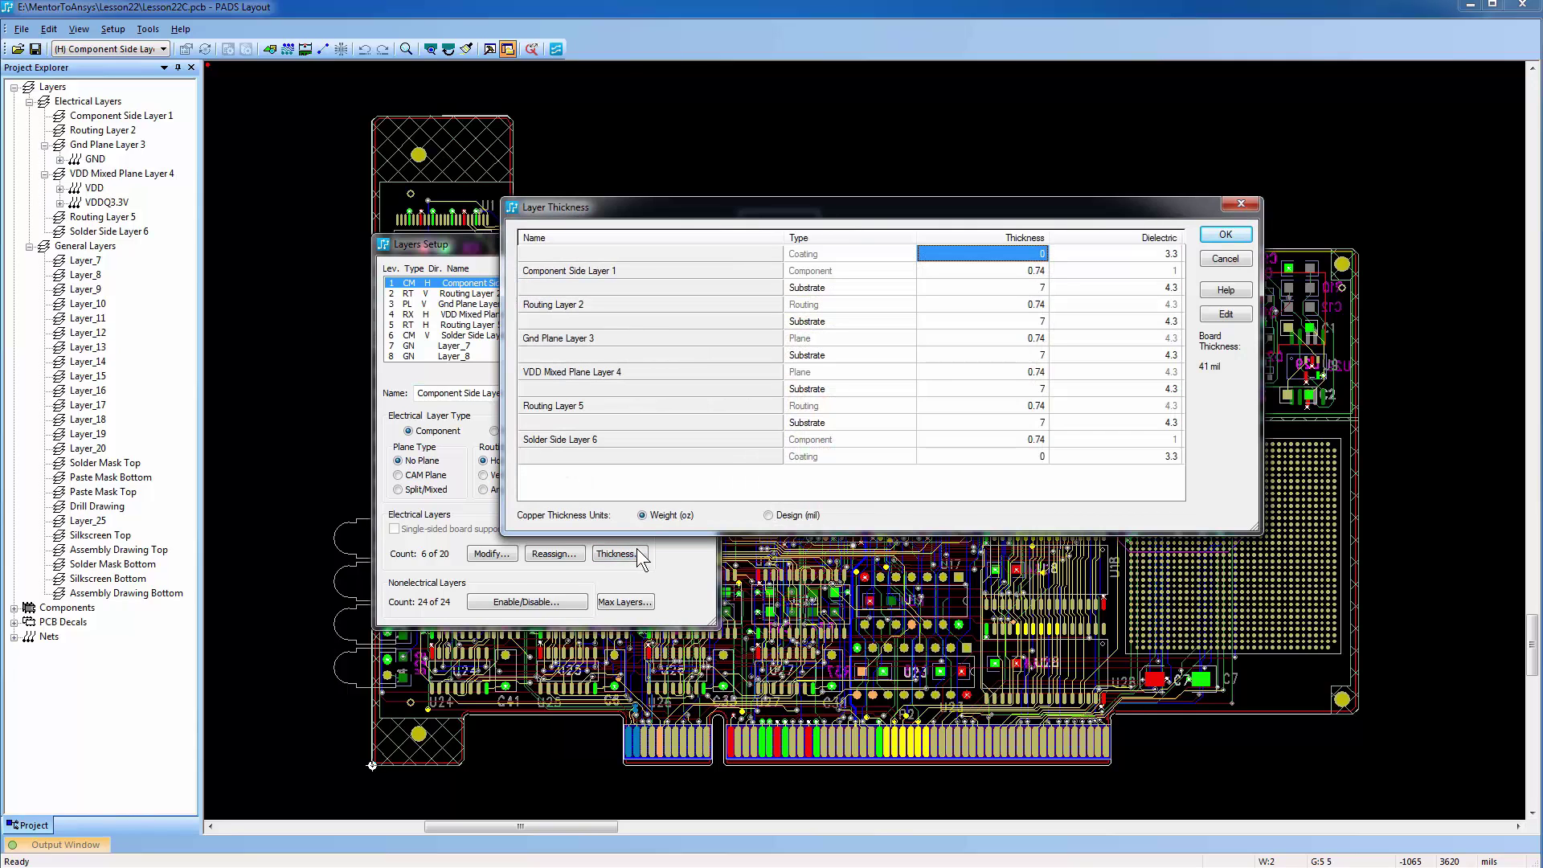
{"action": "left_click", "coordinate": [768, 515]}
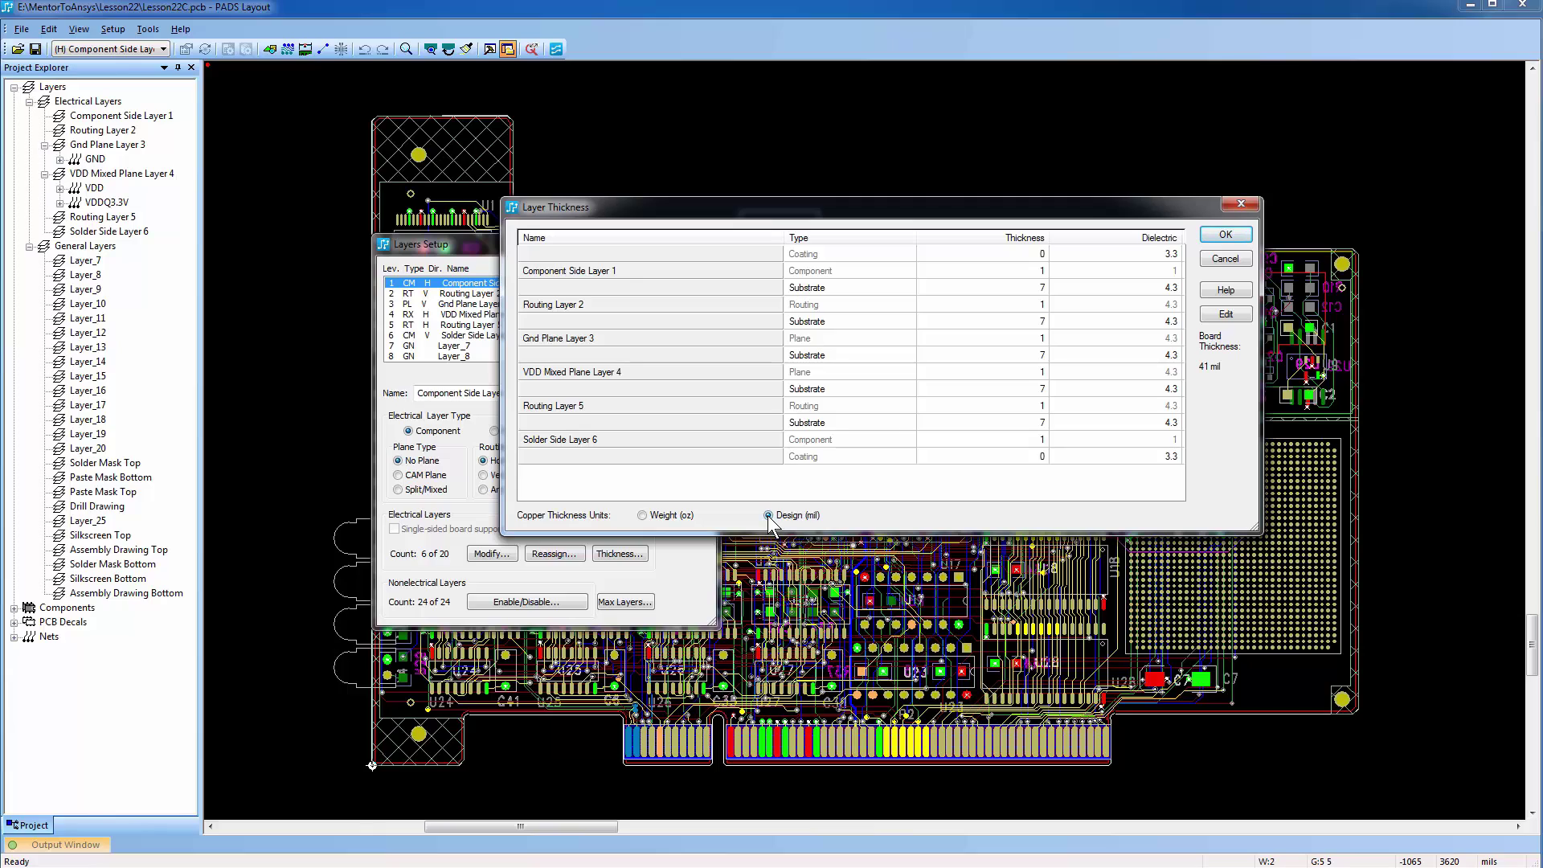
{"action": "left_click", "coordinate": [642, 515]}
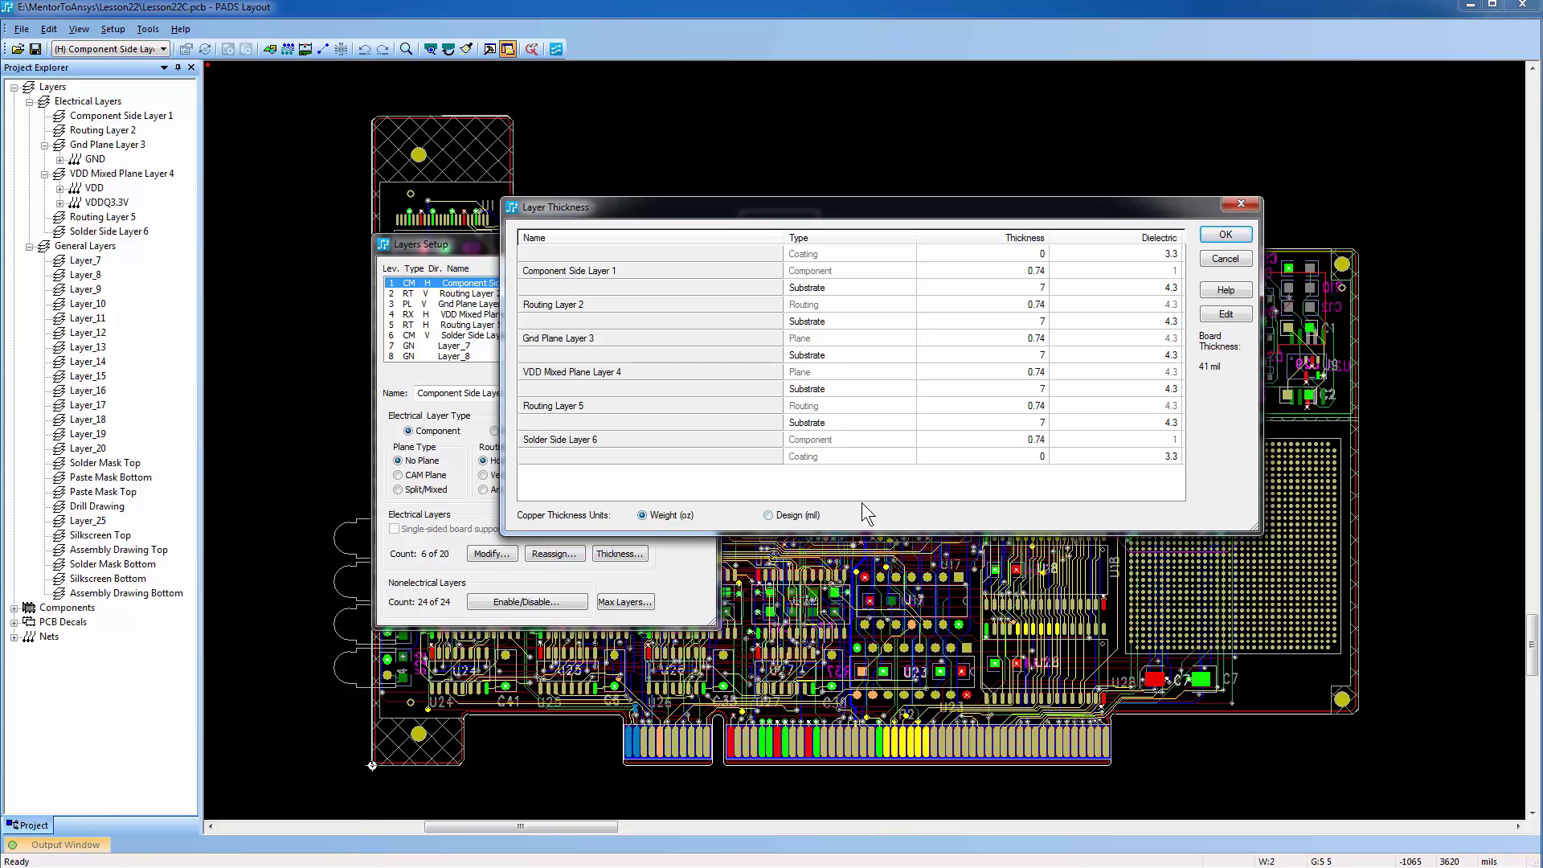
{"action": "left_click", "coordinate": [1233, 207]}
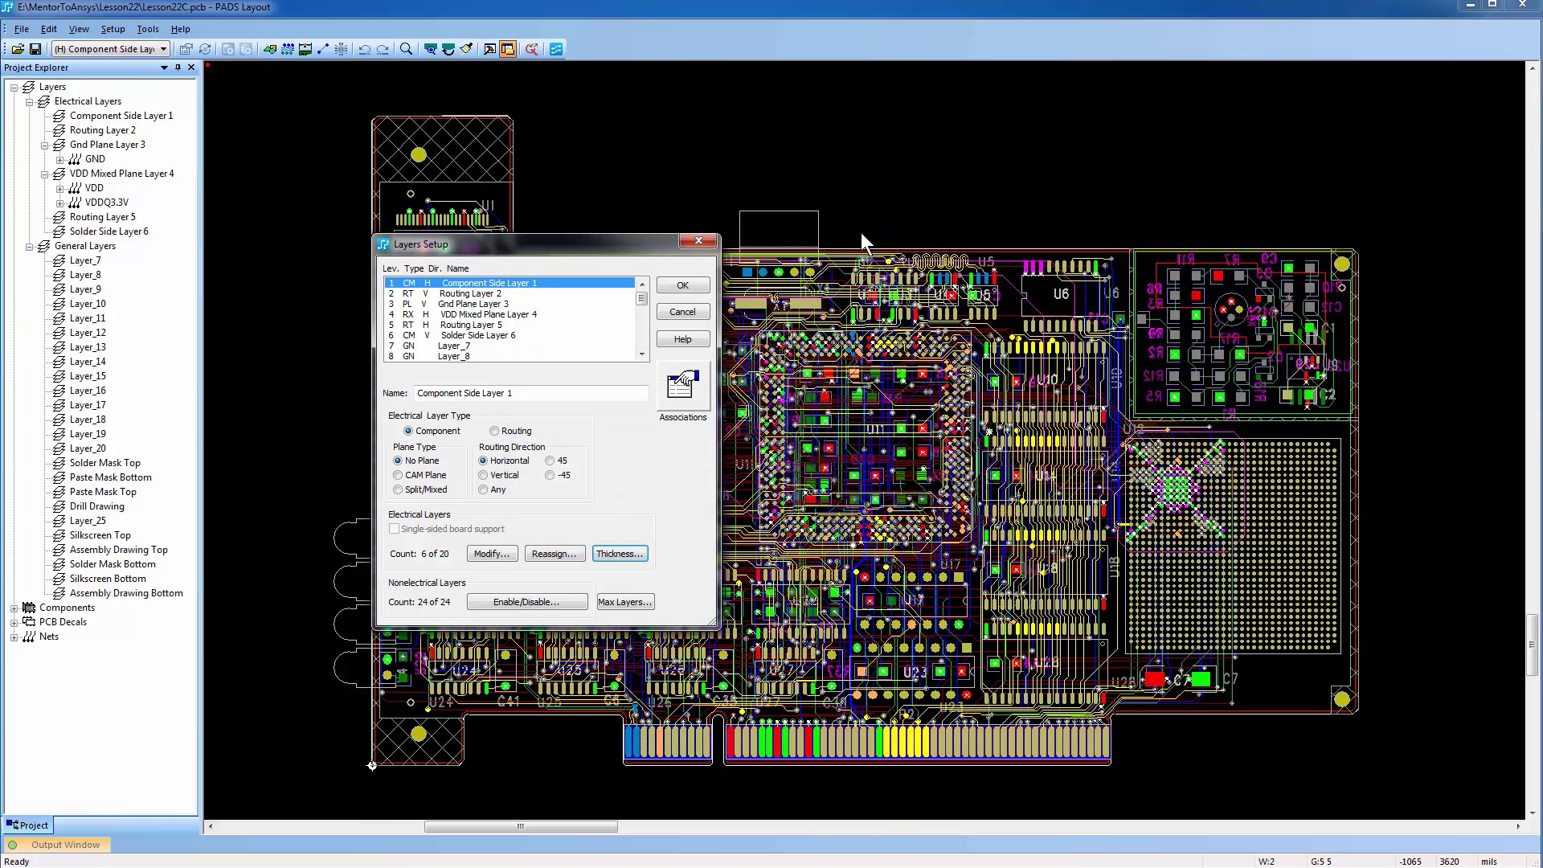
{"action": "left_click", "coordinate": [698, 242]}
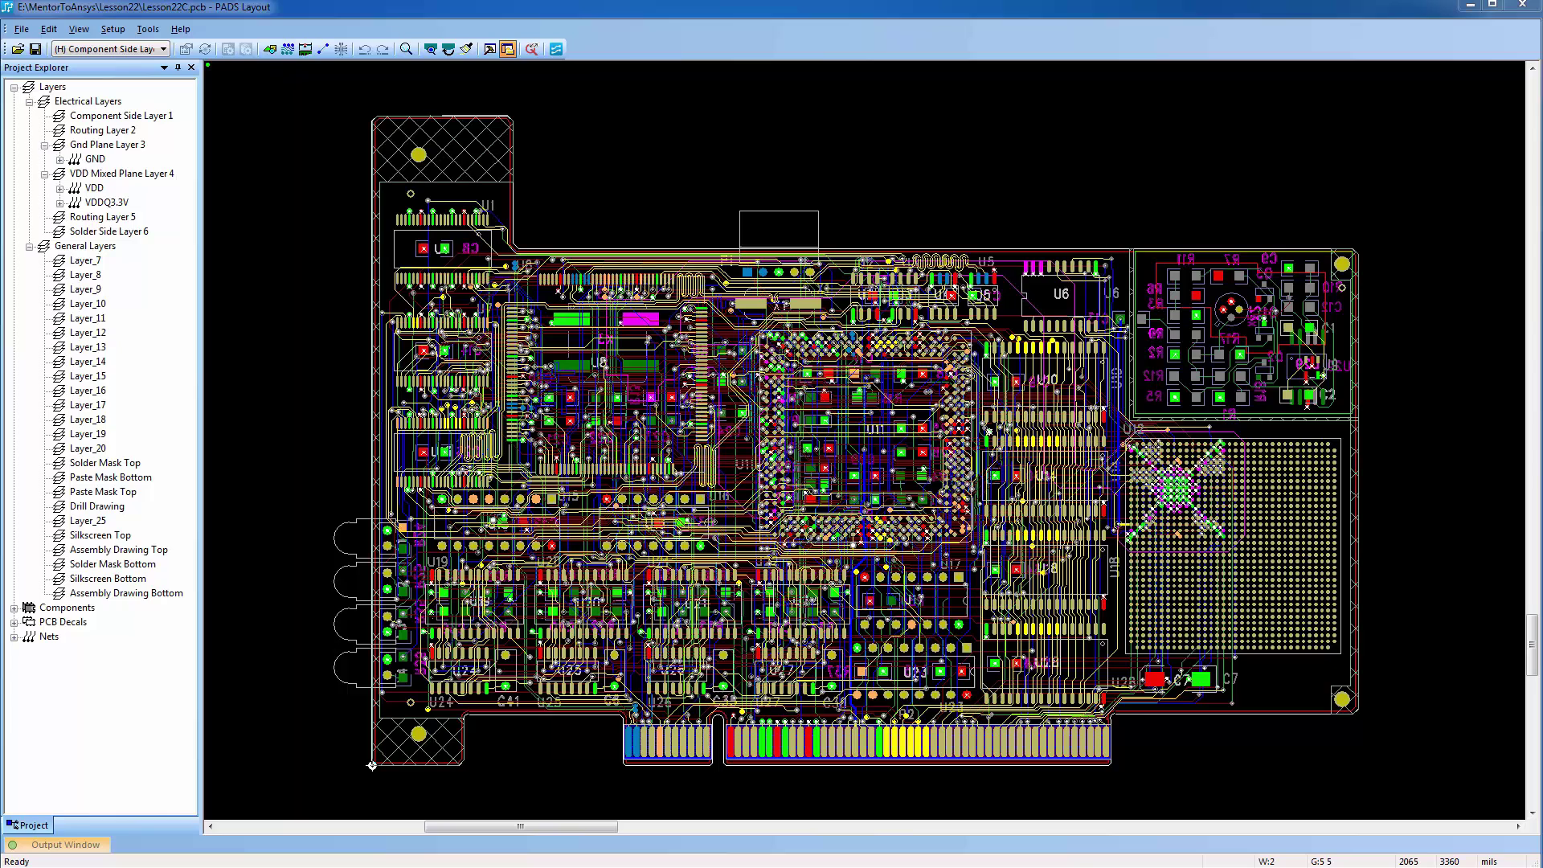
Step: Export the board as ODB++ (*.tgz), renaming the file from Lesson22C to PADS_PCB
{"action": "left_click", "coordinate": [21, 29]}
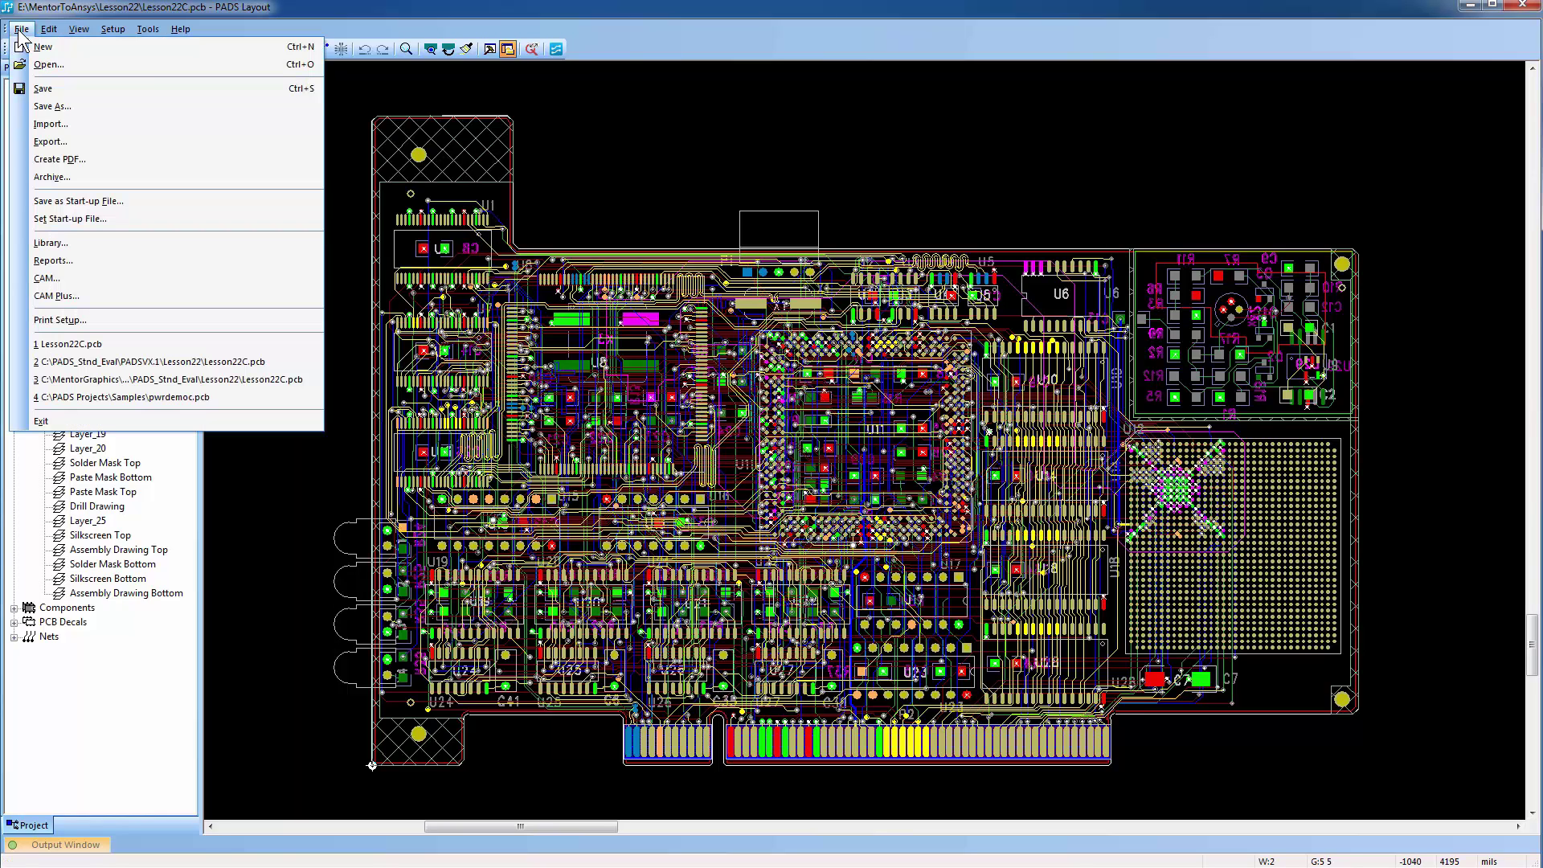
{"action": "left_click", "coordinate": [40, 144]}
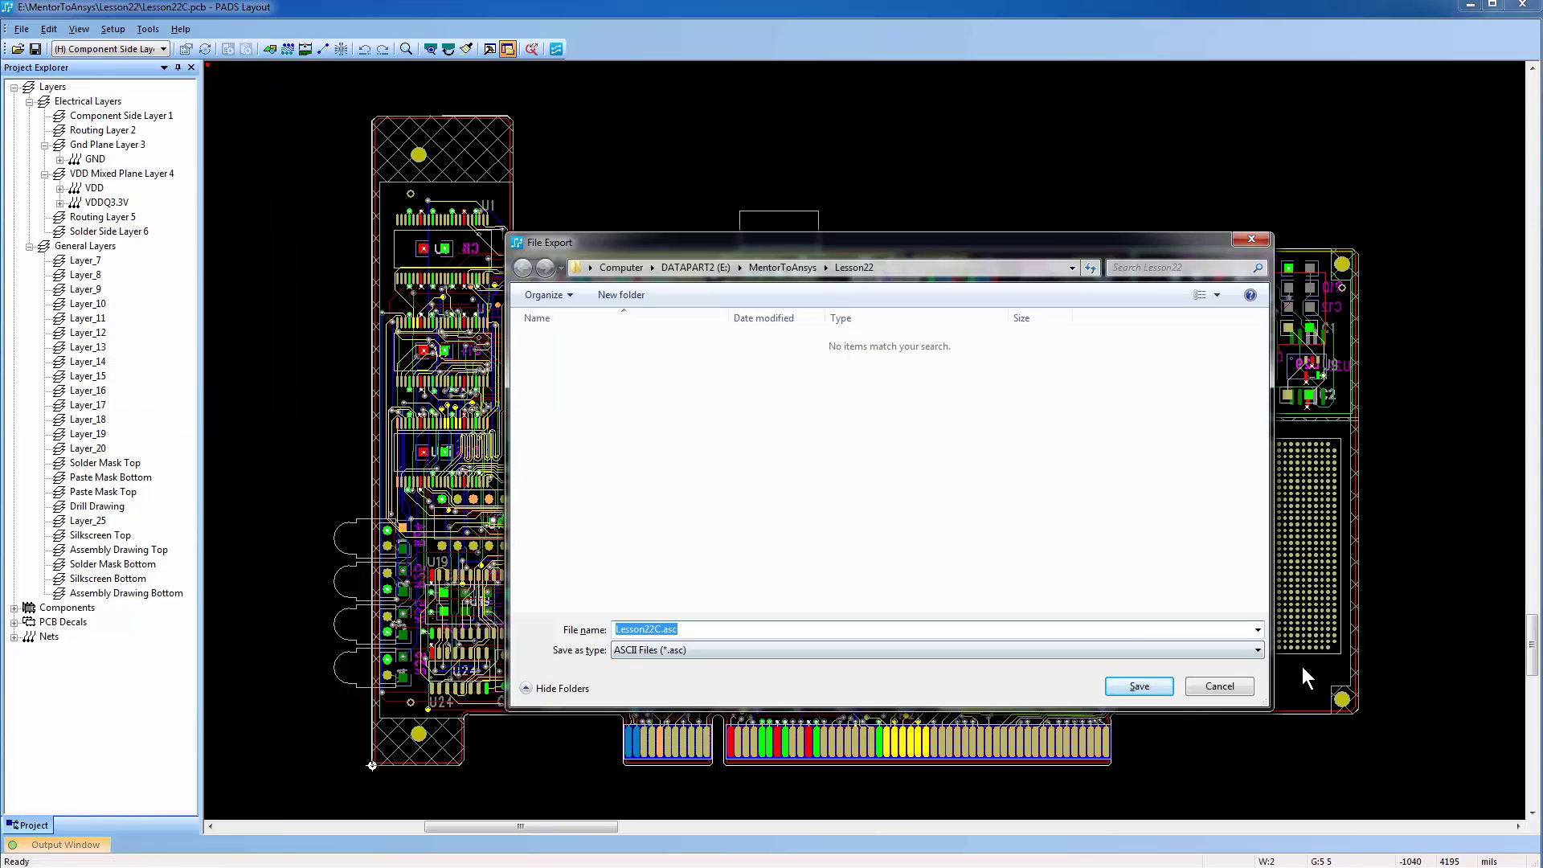
{"action": "left_click_drag", "start_coordinate": [1151, 252], "coordinate": [1137, 178]}
{"action": "left_click", "coordinate": [1045, 575]}
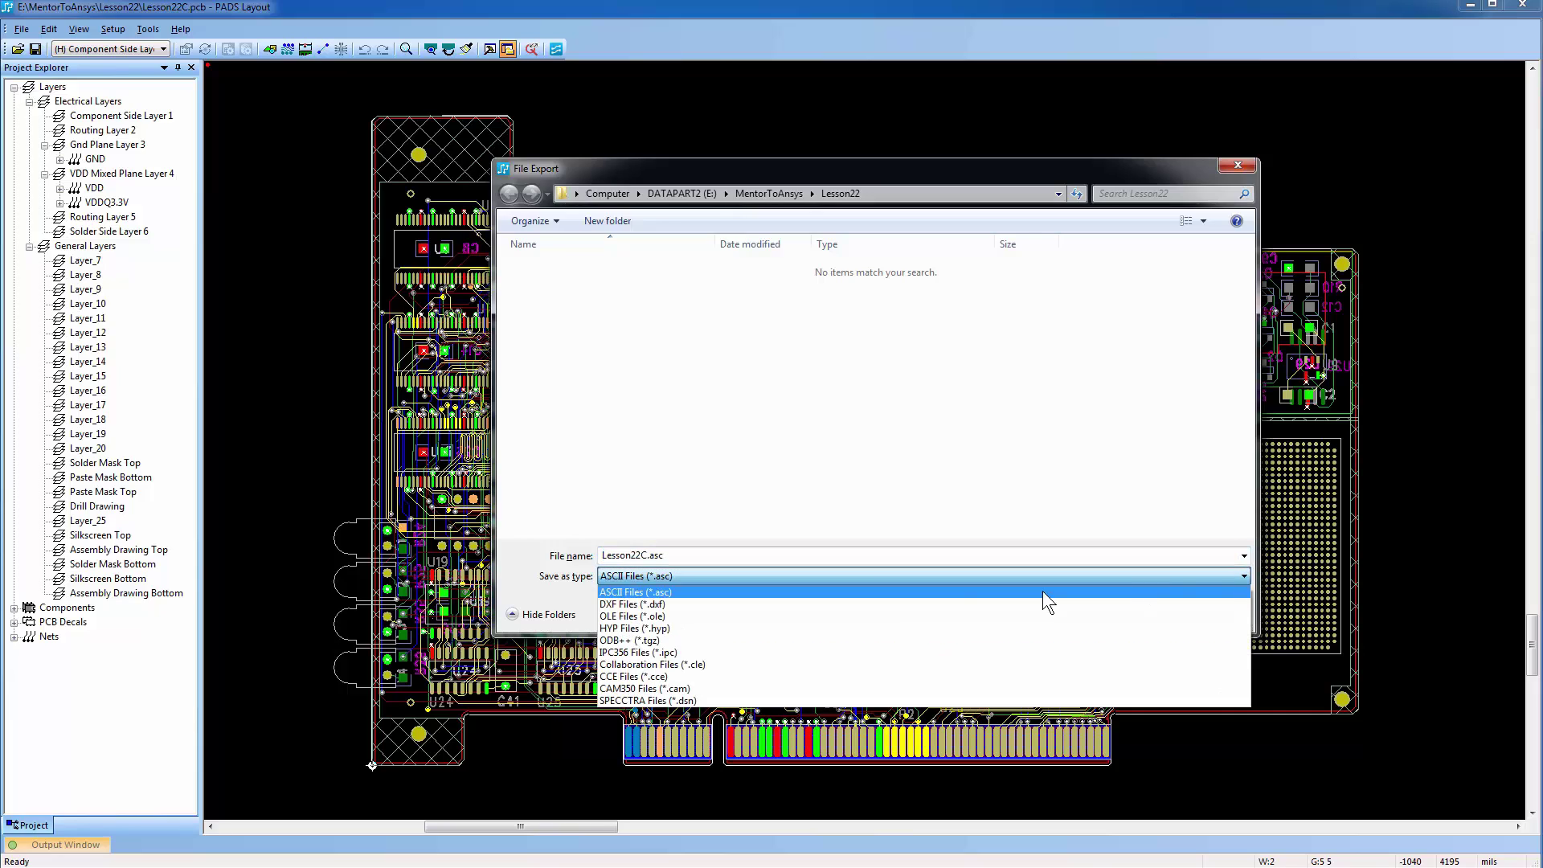
{"action": "left_click", "coordinate": [664, 642]}
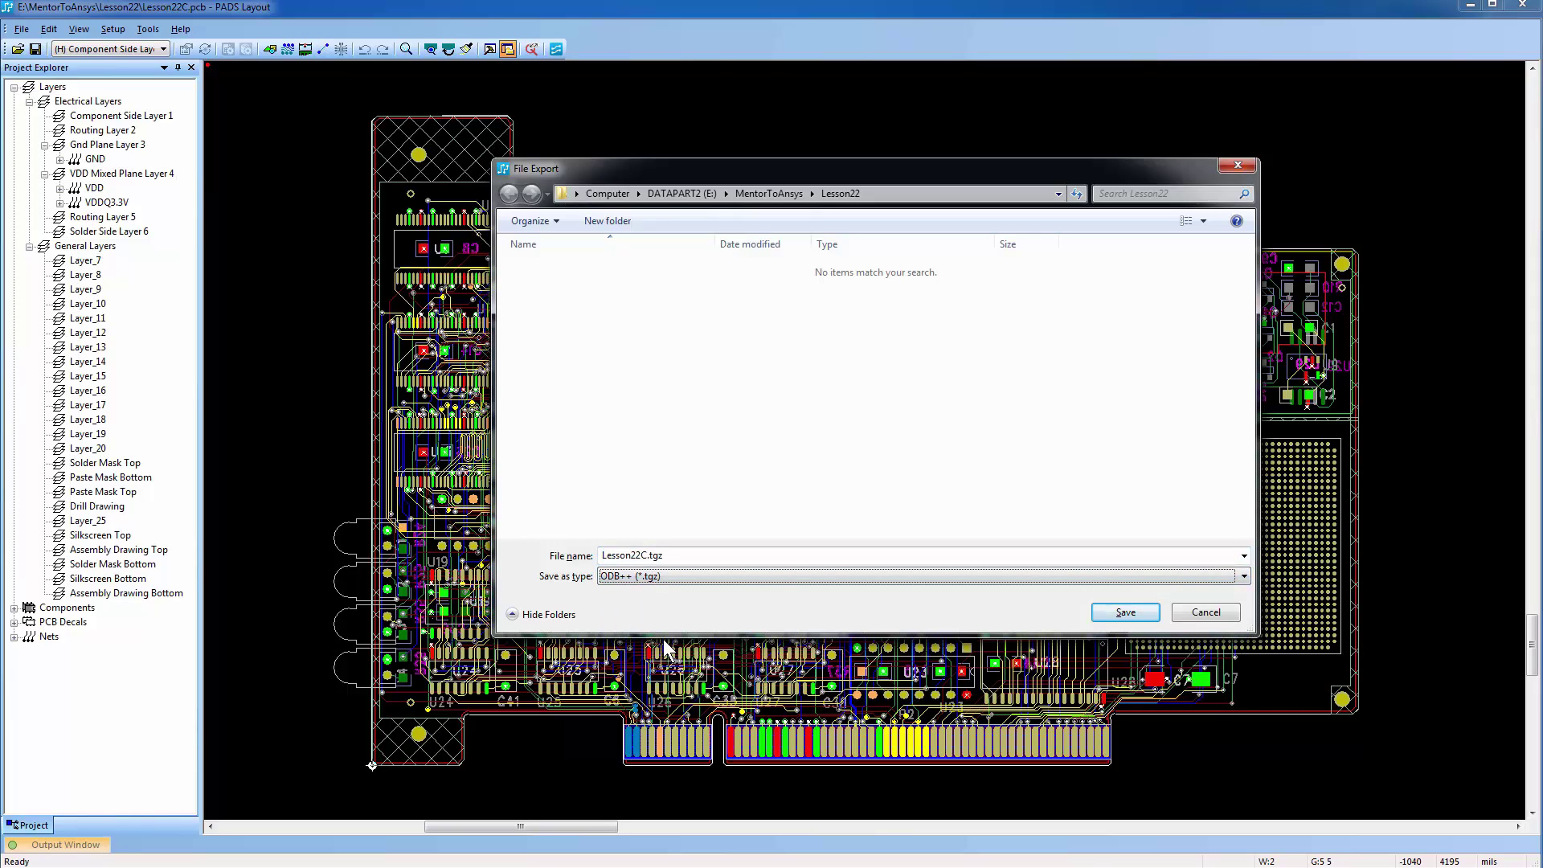
{"action": "left_click", "coordinate": [647, 556]}
{"action": "left_click_drag", "start_coordinate": [647, 556], "coordinate": [586, 560]}
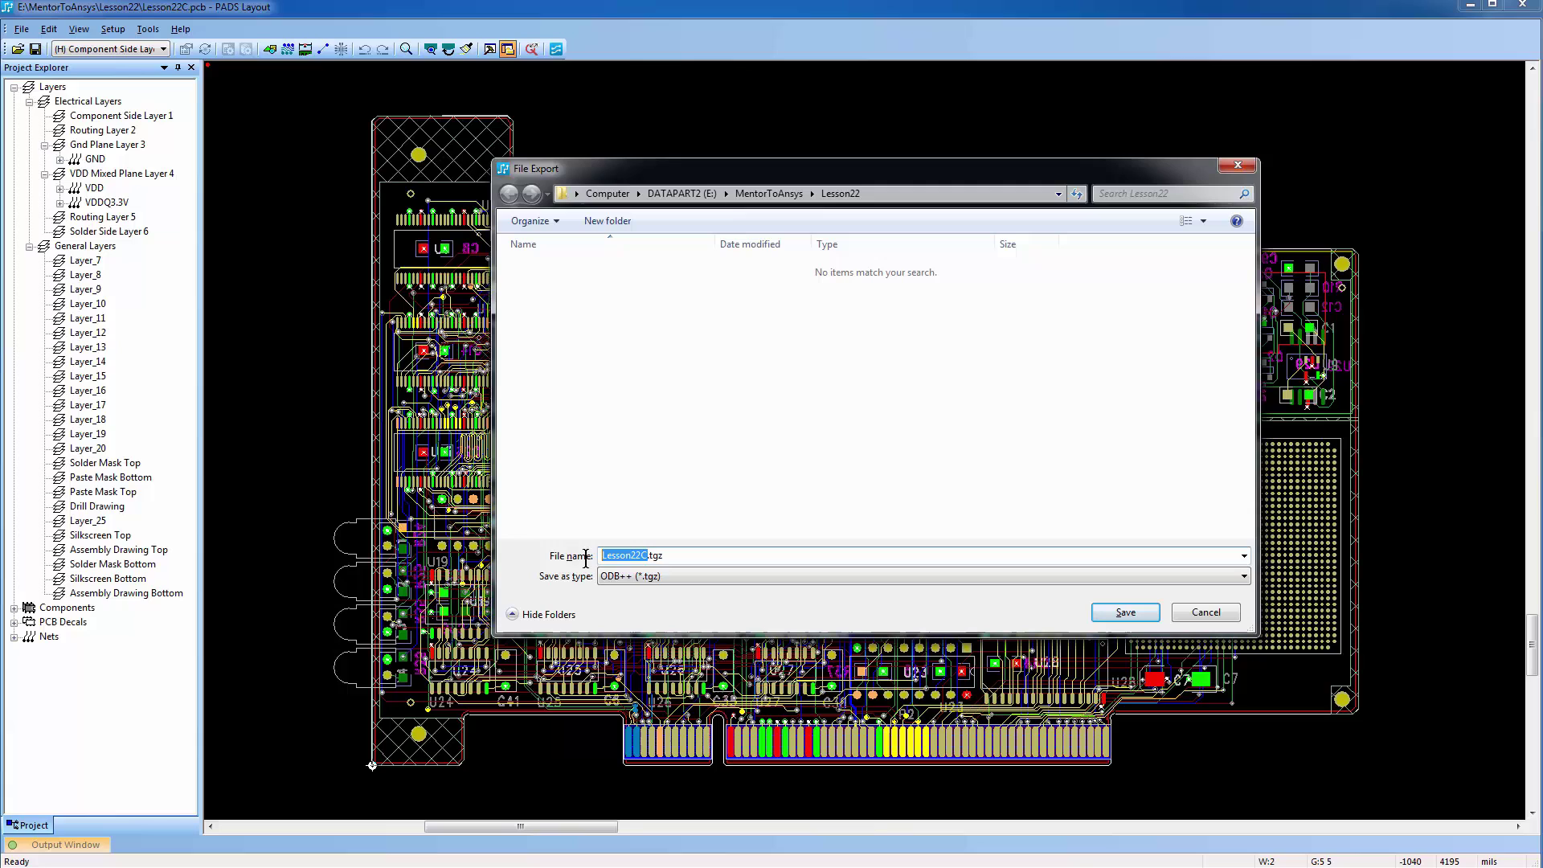
{"action": "type", "text": "PADS_PCB"}
Step: Run the ODB++ v8 export with copper pours Fill, non-shape pins Prefer Drill, action Export only
{"action": "left_click", "coordinate": [1129, 613]}
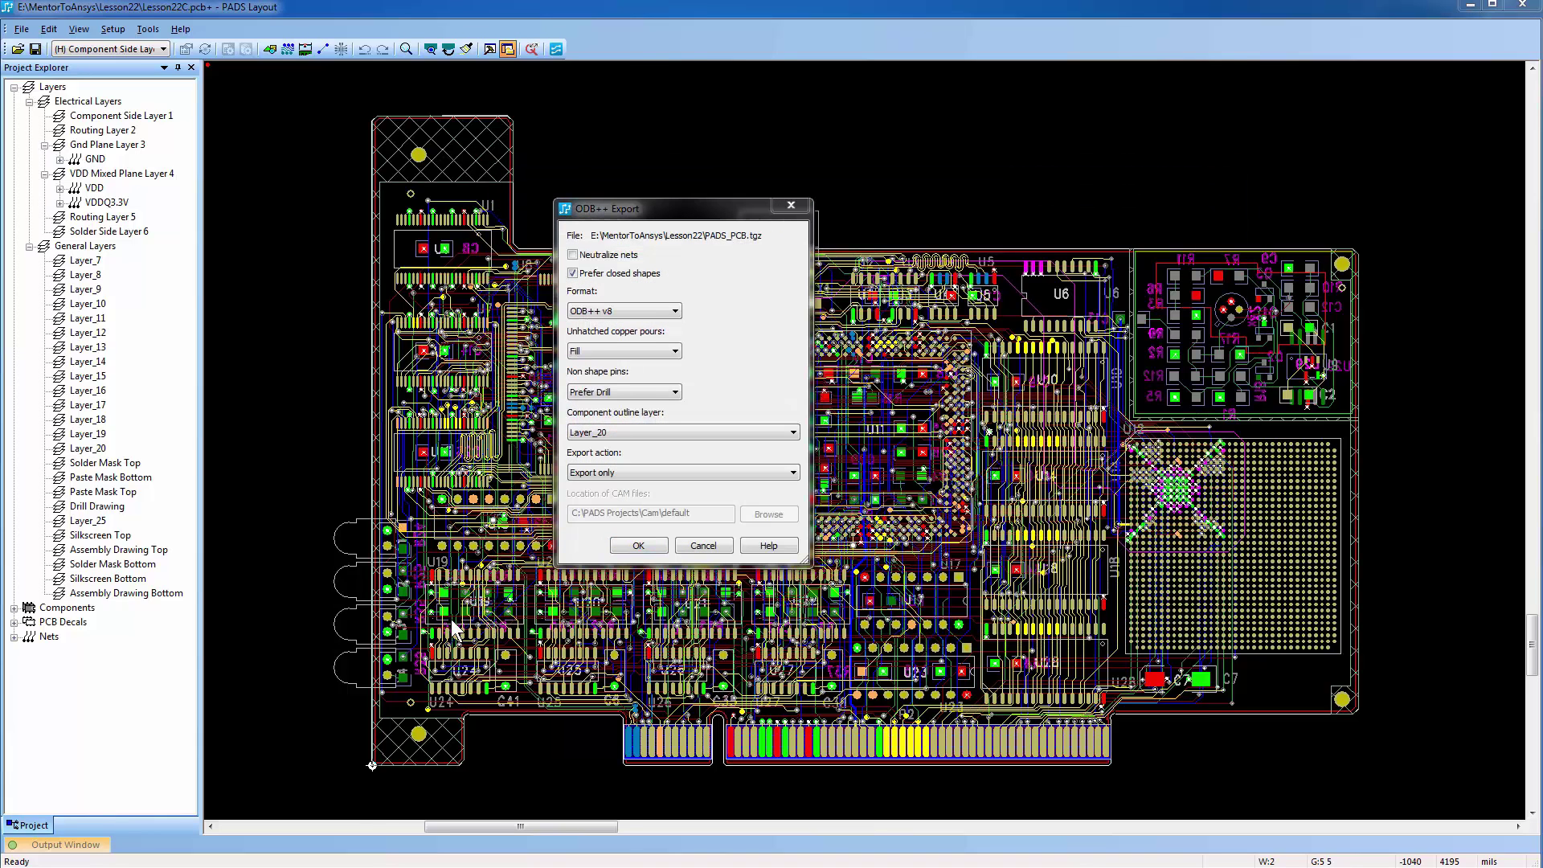
{"action": "left_click", "coordinate": [675, 310]}
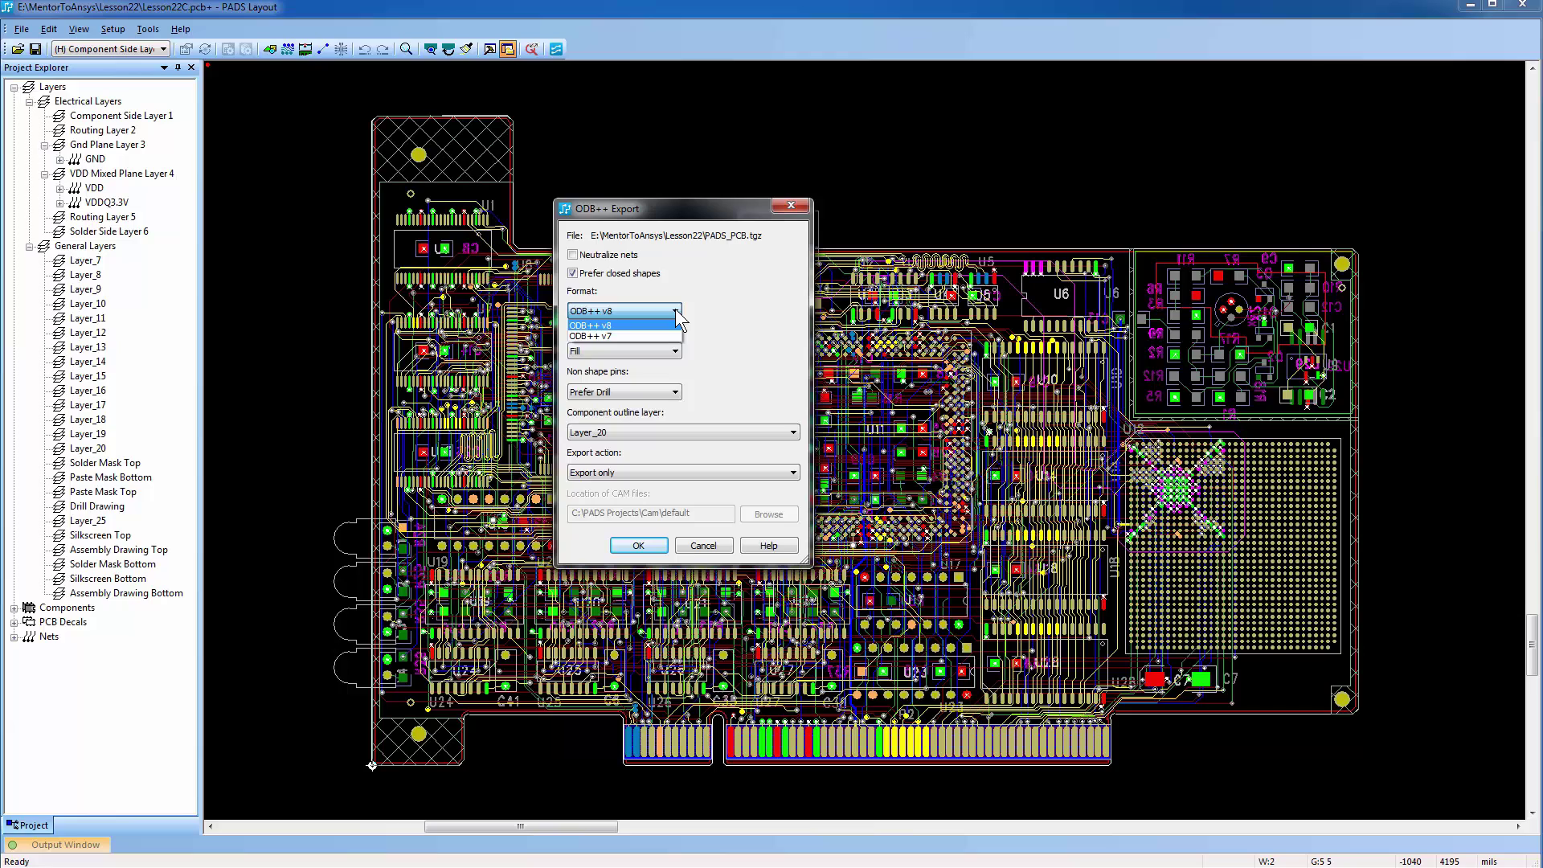
{"action": "left_click", "coordinate": [677, 311]}
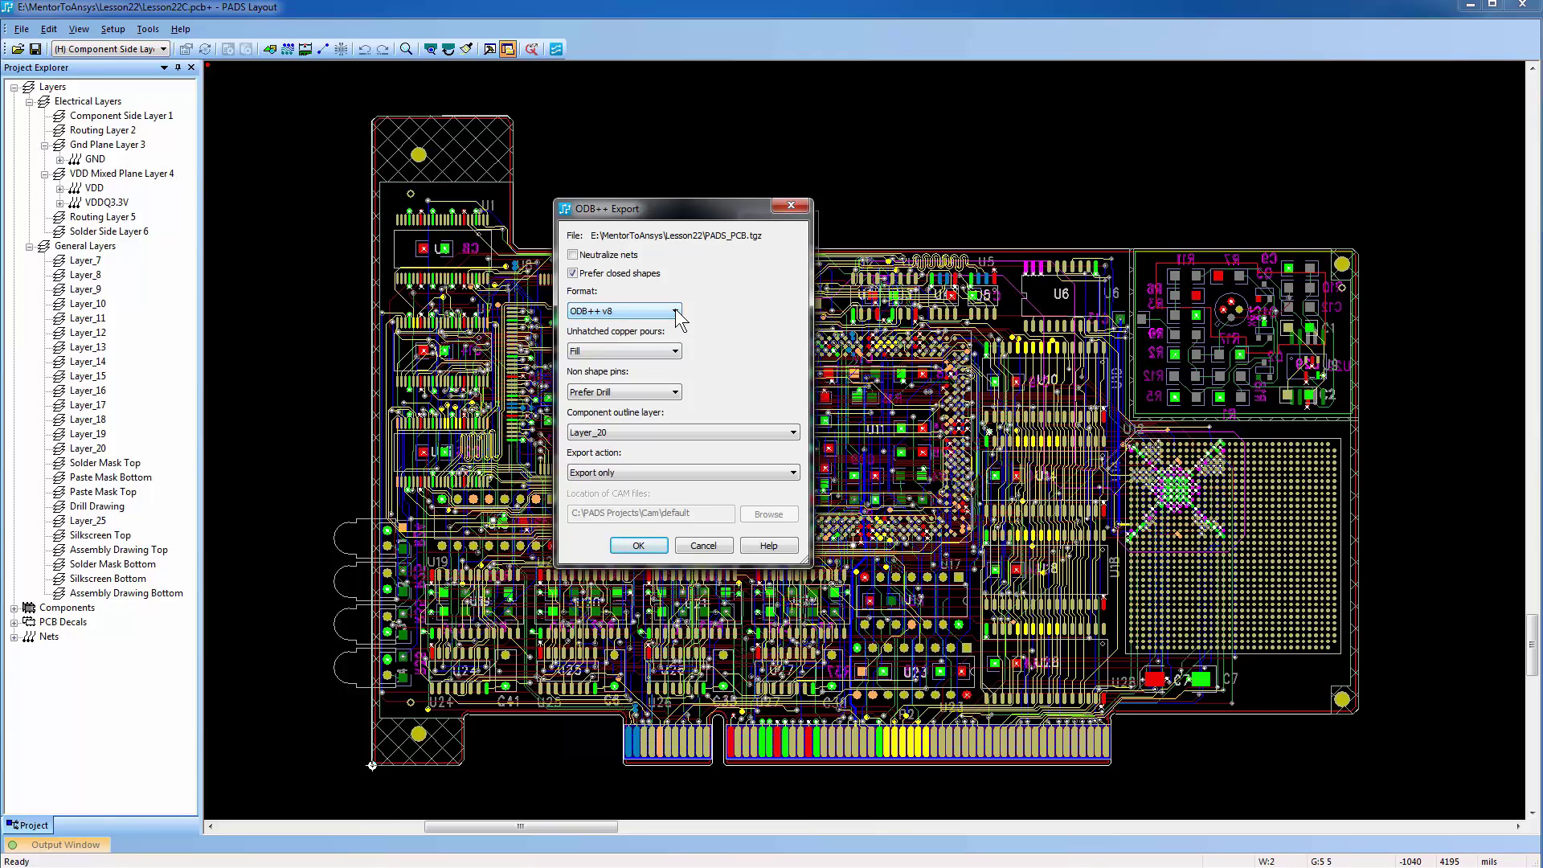
{"action": "left_click", "coordinate": [675, 351]}
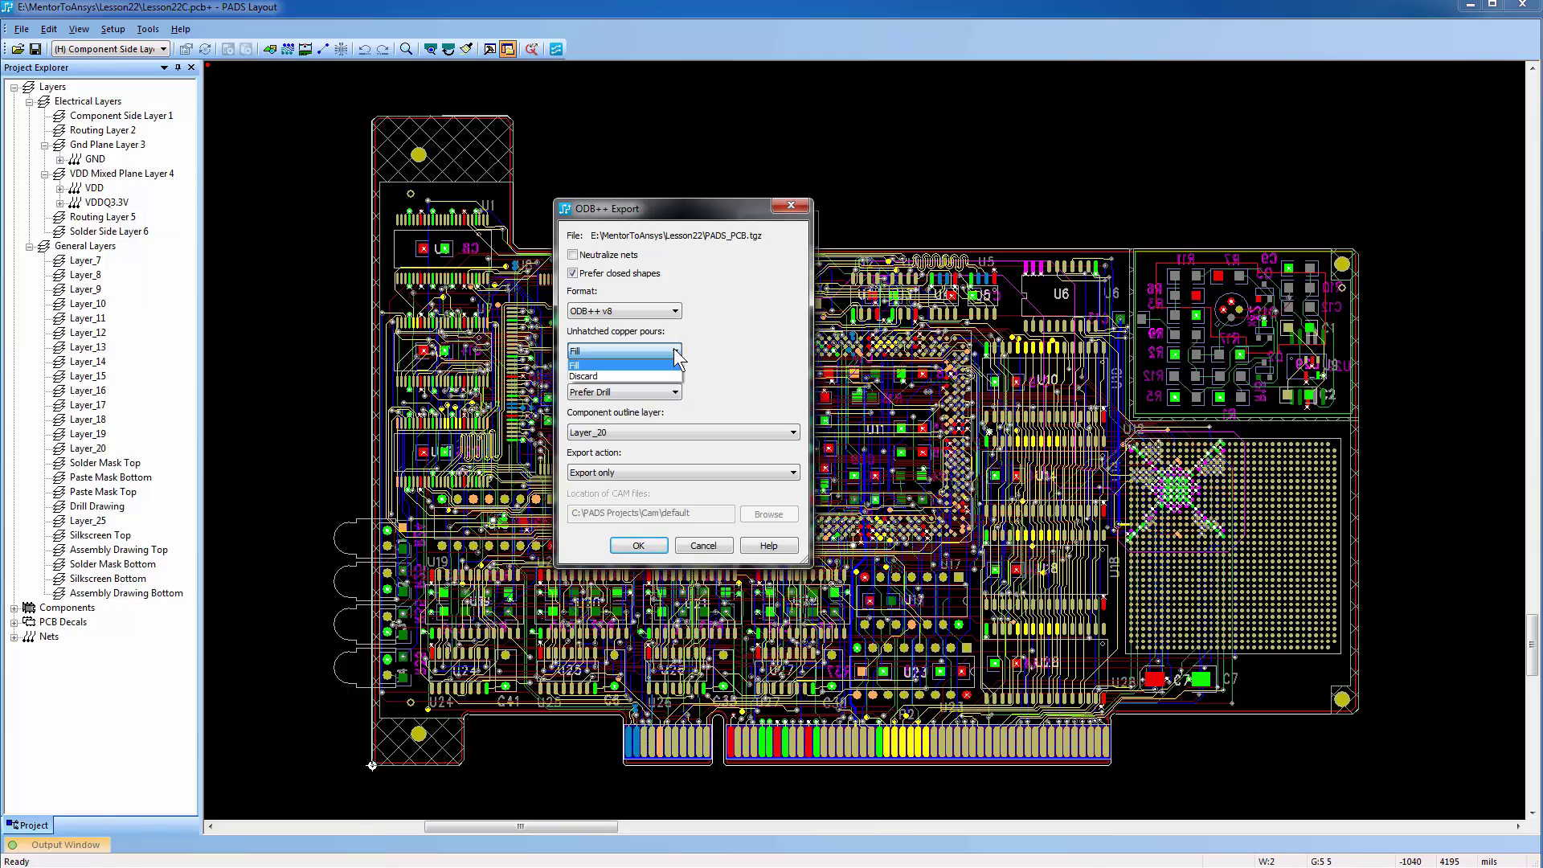
{"action": "left_click", "coordinate": [675, 351]}
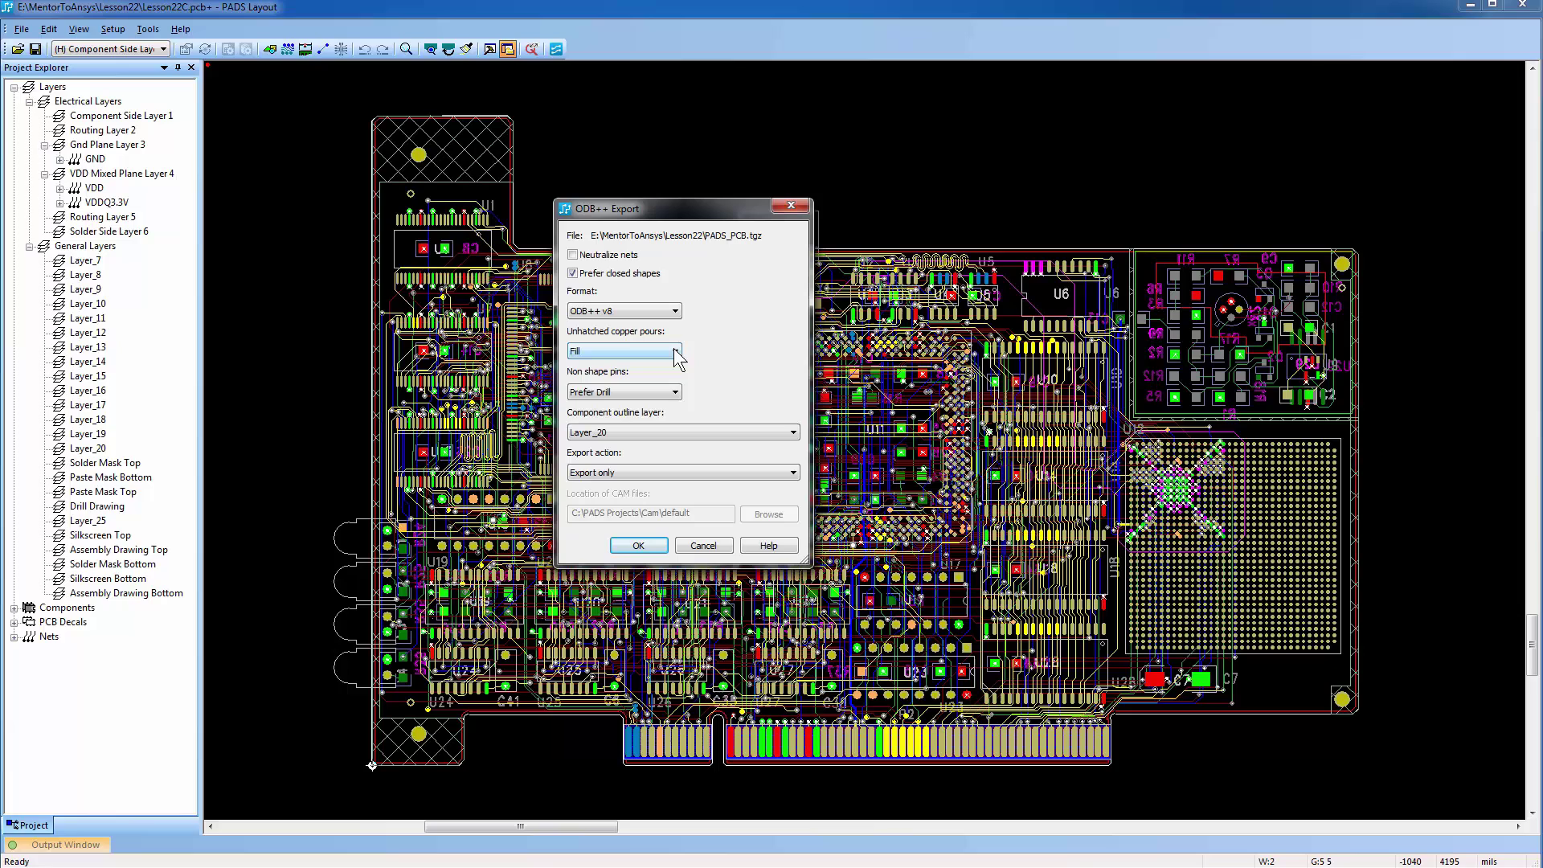
{"action": "left_click", "coordinate": [675, 393]}
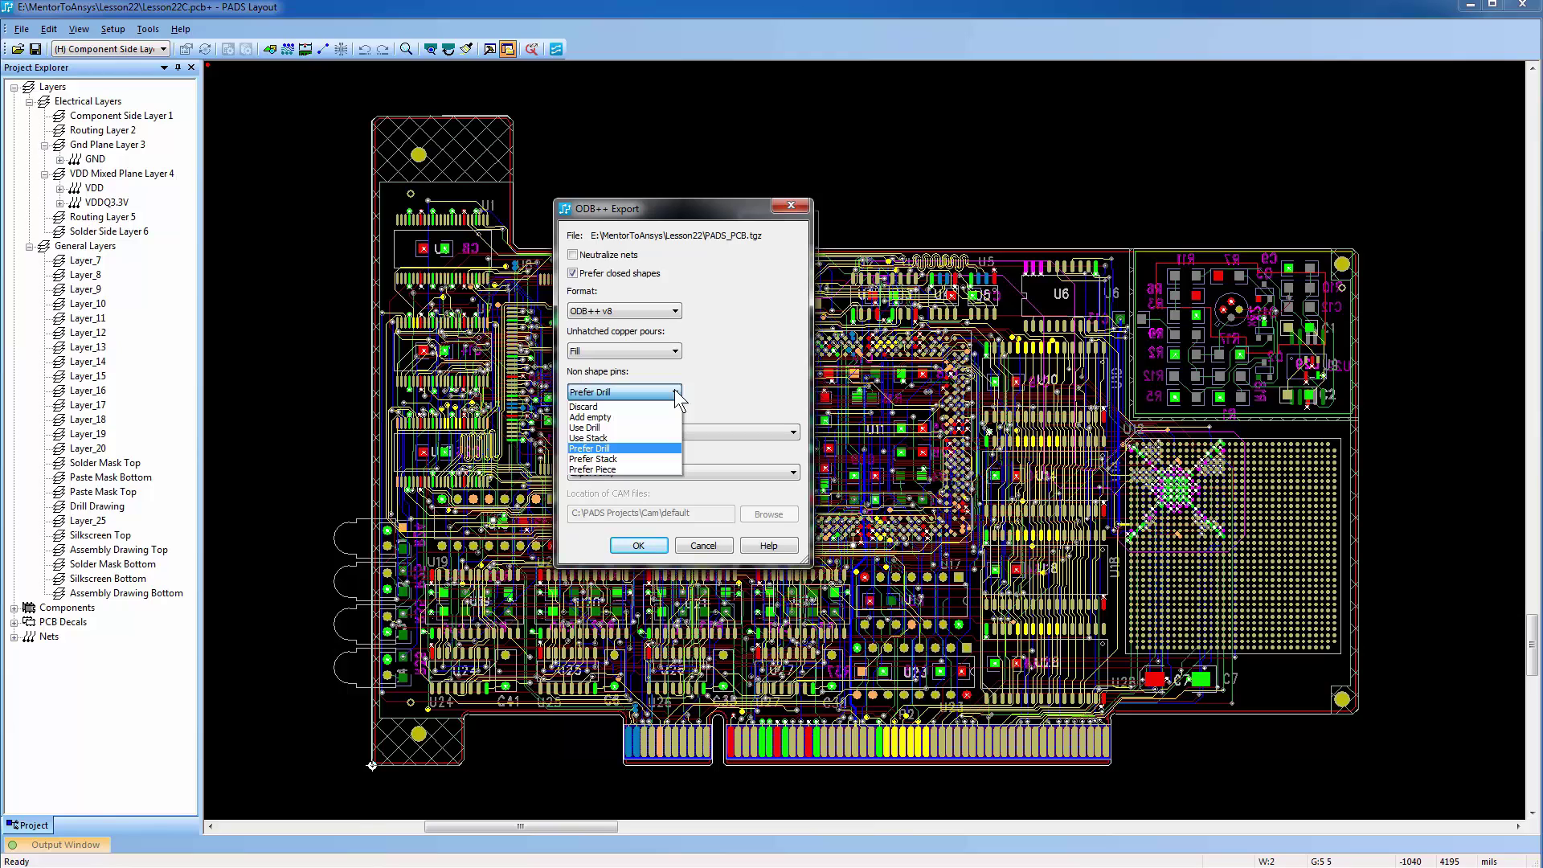
{"action": "left_click", "coordinate": [675, 392]}
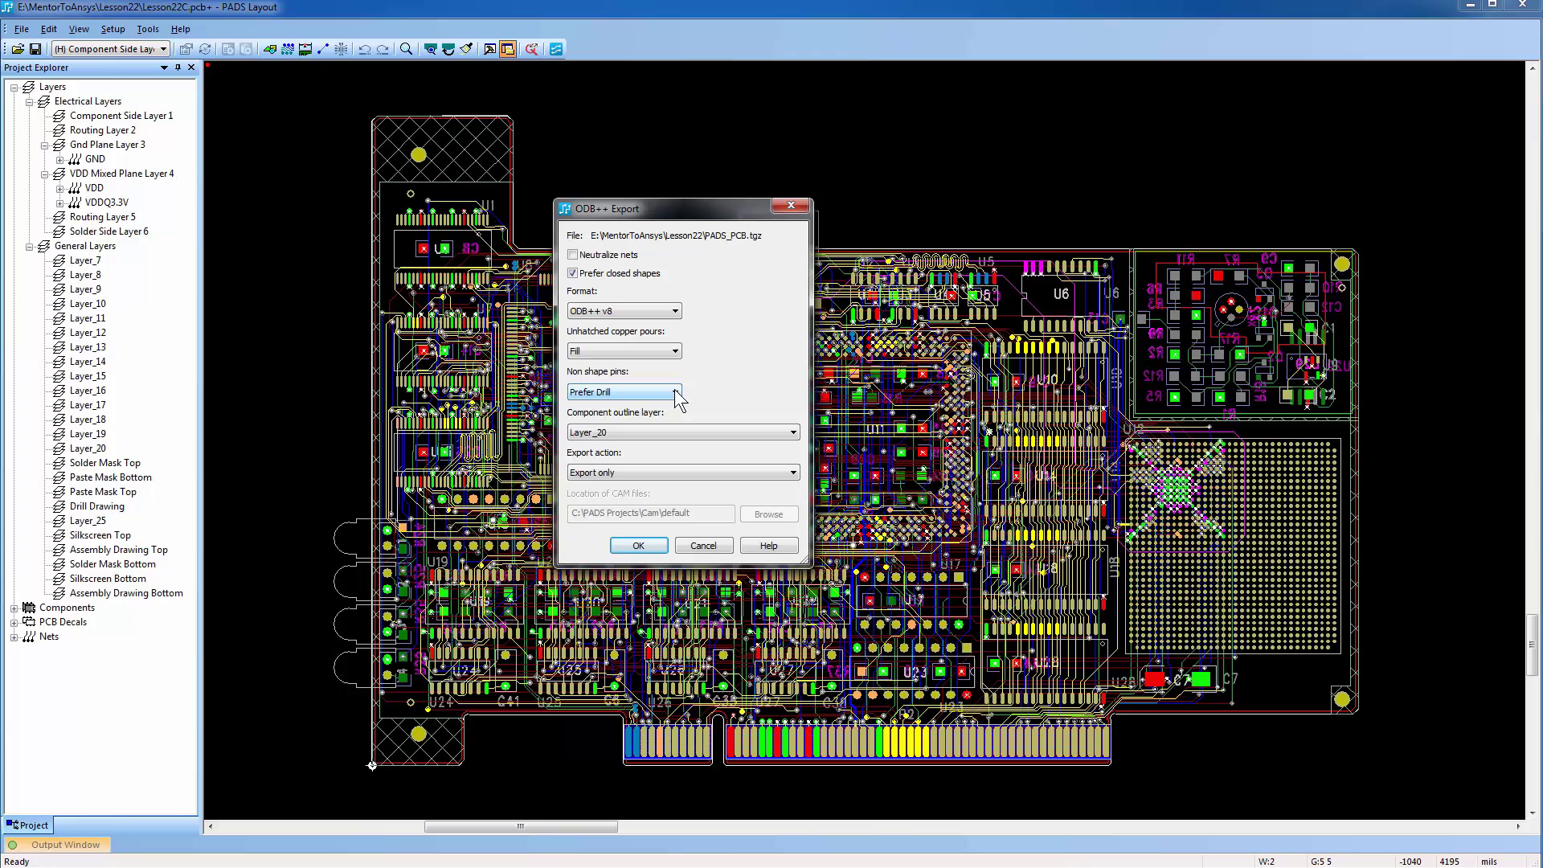
{"action": "left_click", "coordinate": [793, 474]}
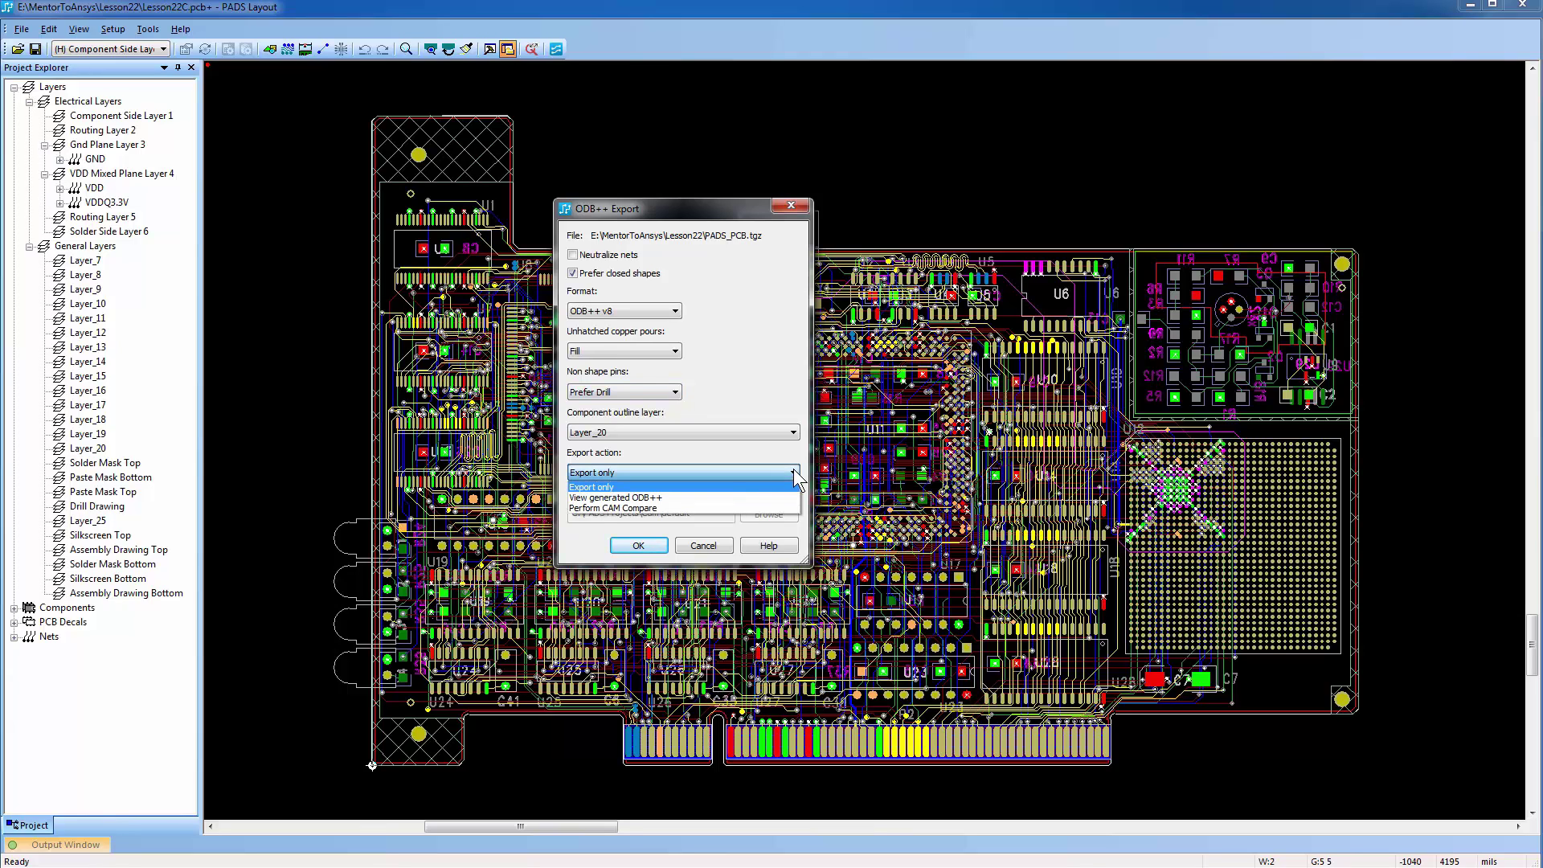
{"action": "left_click", "coordinate": [793, 474]}
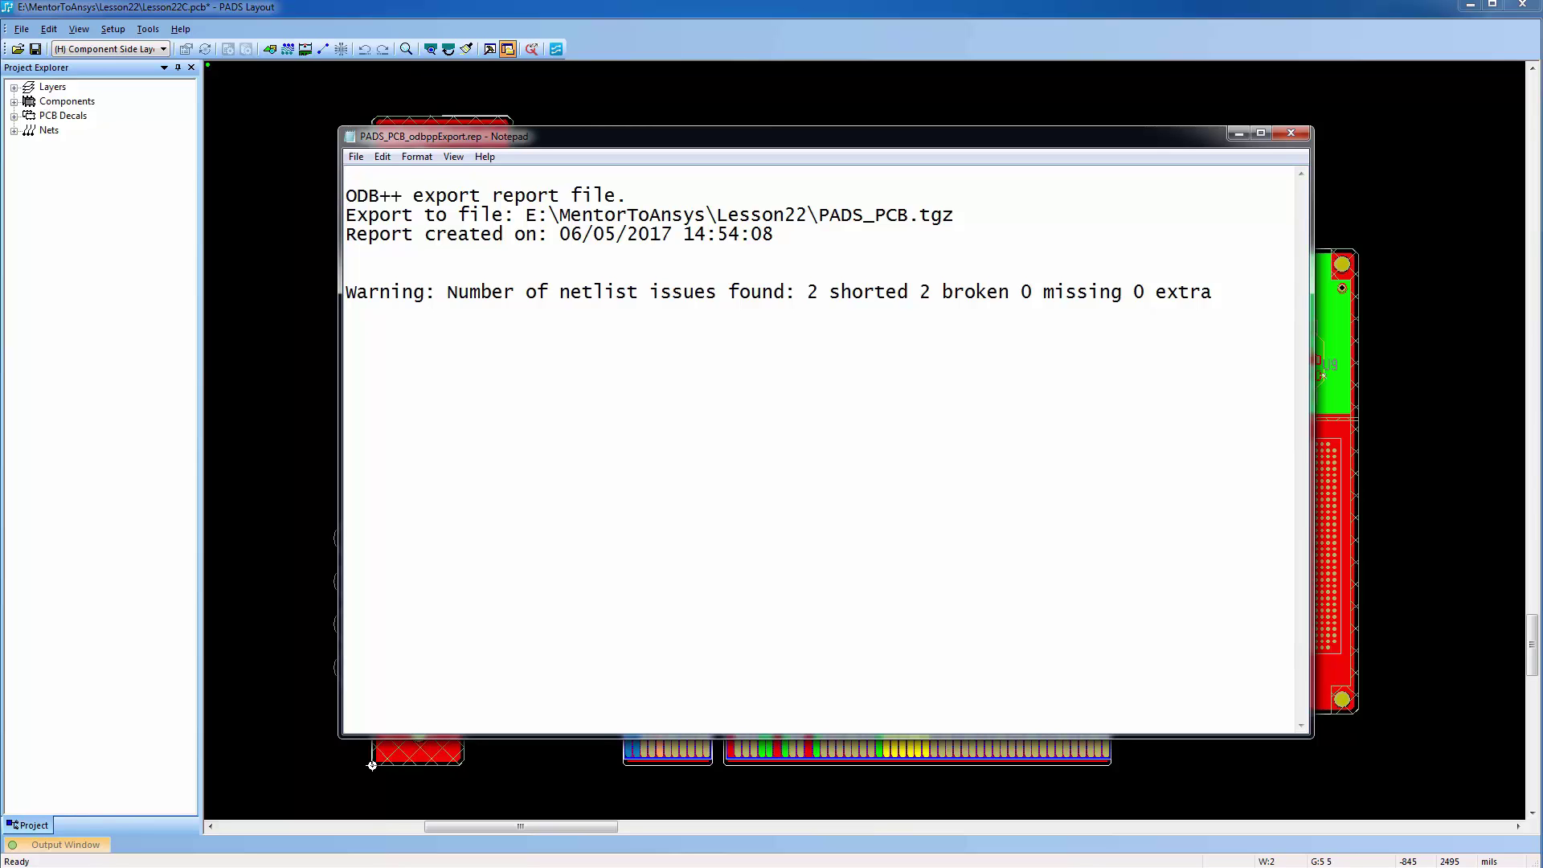
Step: Close the PADS_PCB_odbppExport.rep report in Notepad after reviewing its netlist warning
{"action": "left_click", "coordinate": [1291, 133]}
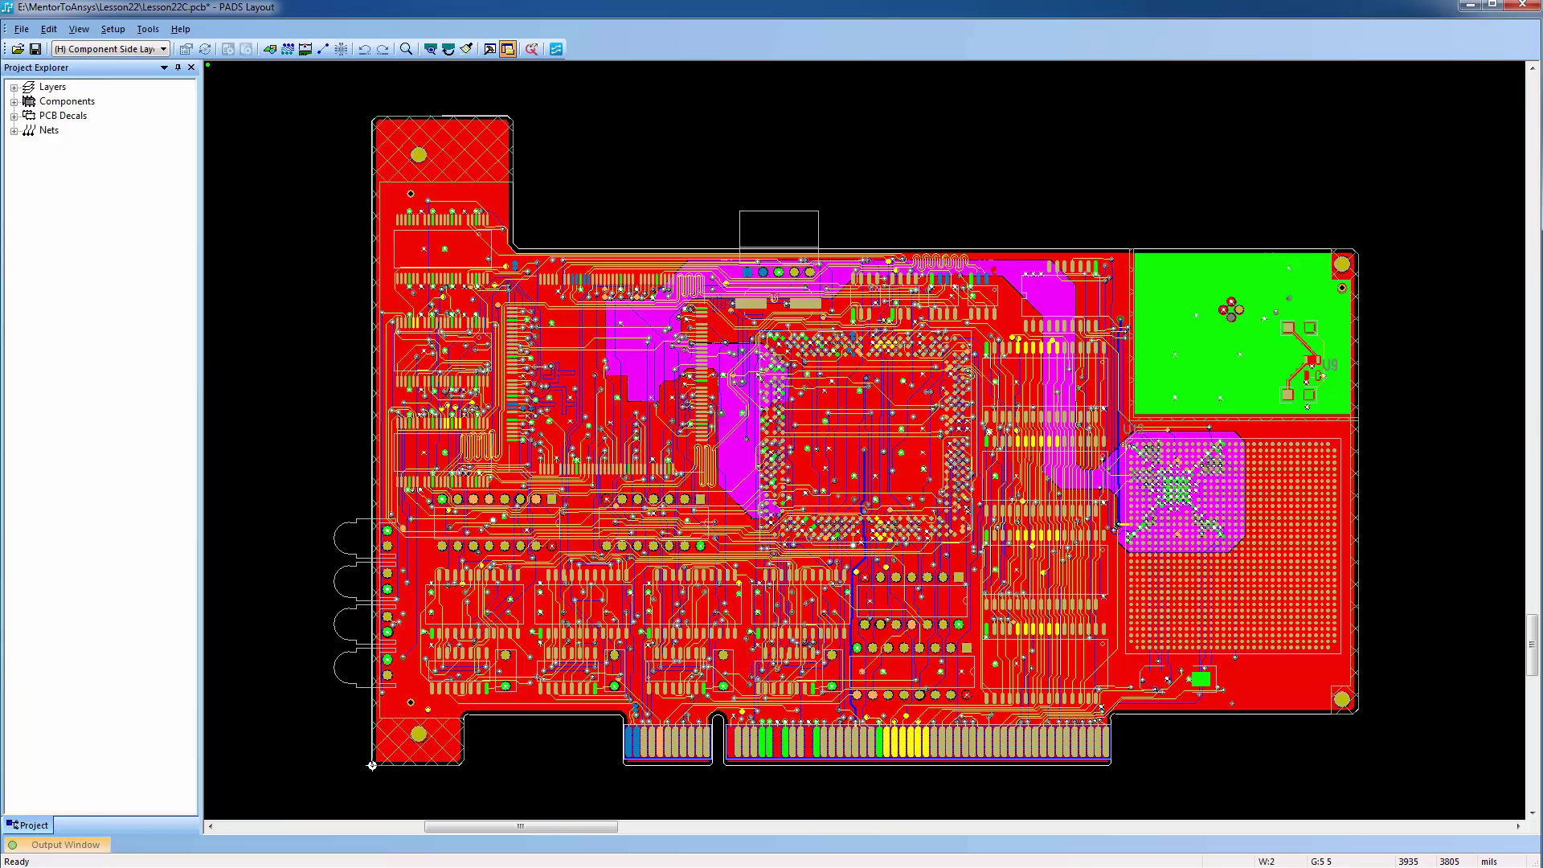
Step: Confirm PADS_PCB.tgz (1.74 MB) exists in the Lesson22 folder, then show SIwave's import options
{"action": "key", "text": "alt+Tab"}
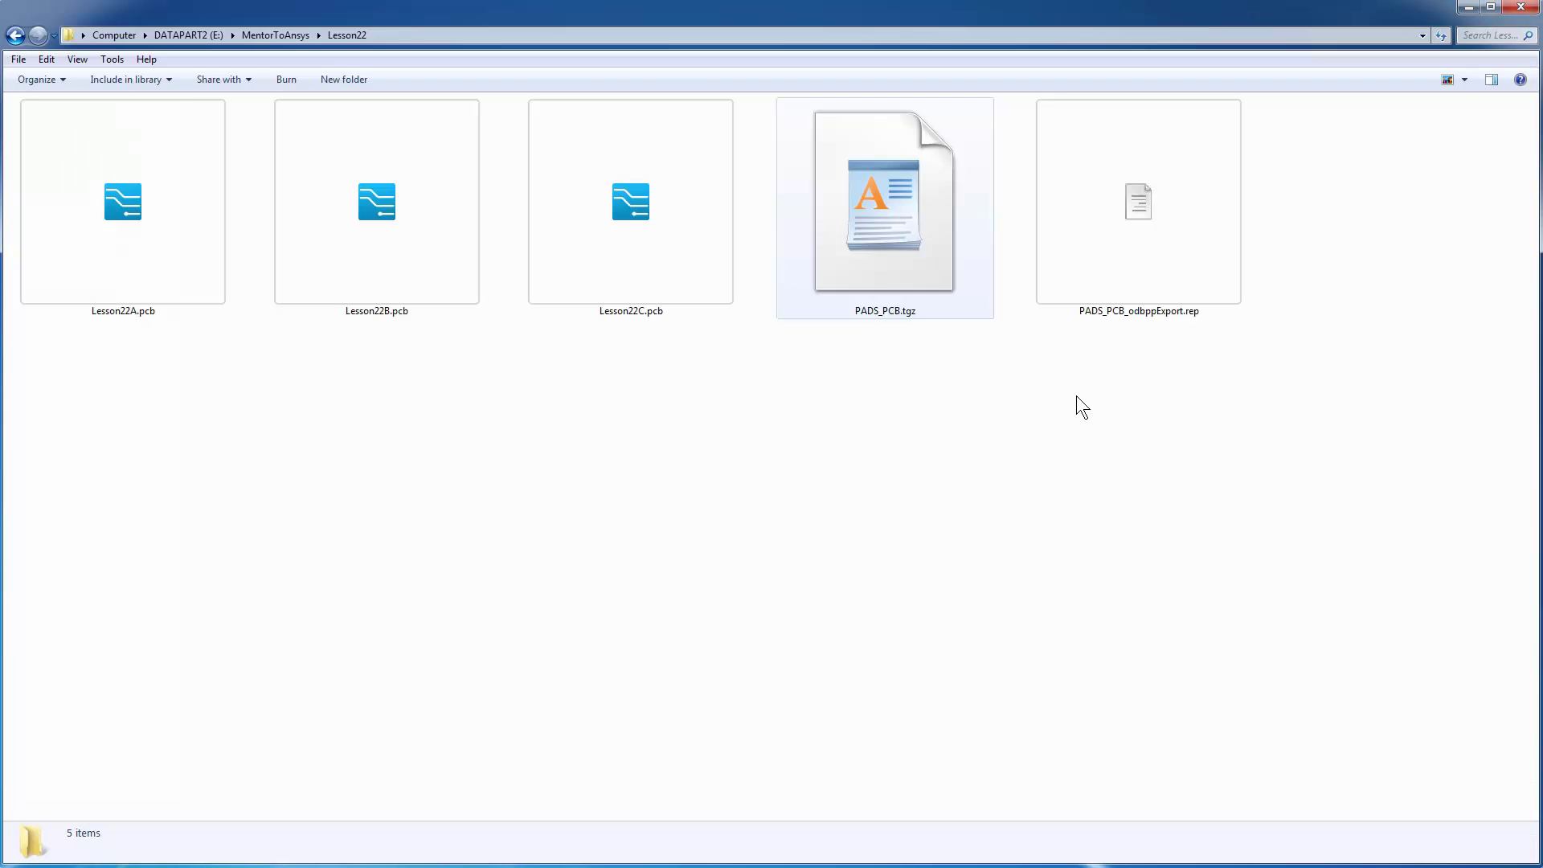
{"action": "left_click", "coordinate": [851, 130]}
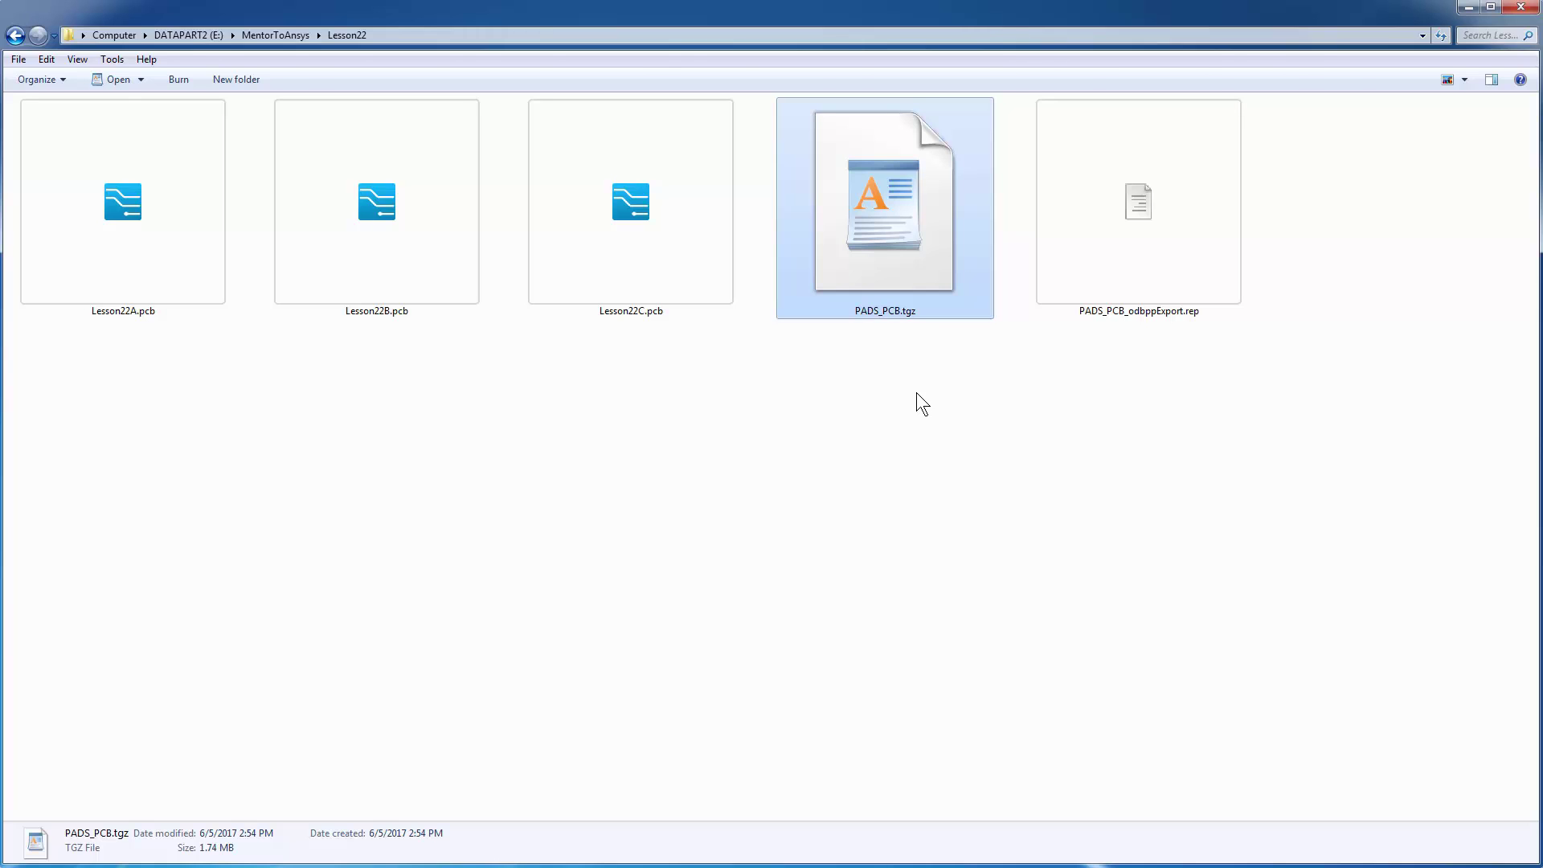
{"action": "key", "text": "alt+Tab"}
{"action": "left_click", "coordinate": [74, 38]}
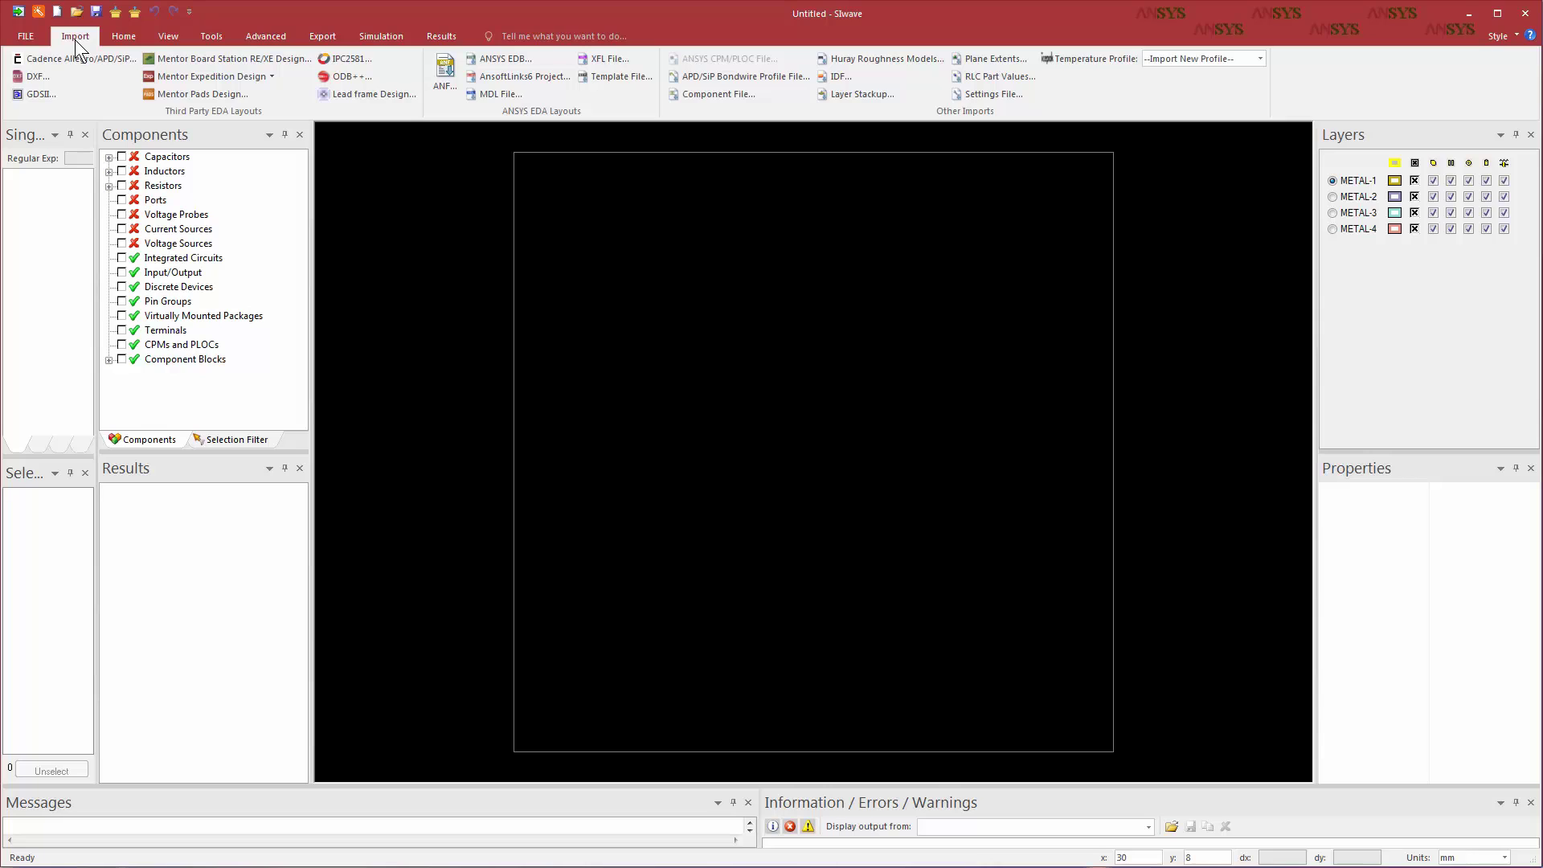
Step: Set the ODB++ import archive type to File and choose E:\MentorToAnsys\Lesson22\PADS_PCB.tgz
{"action": "left_click", "coordinate": [344, 76]}
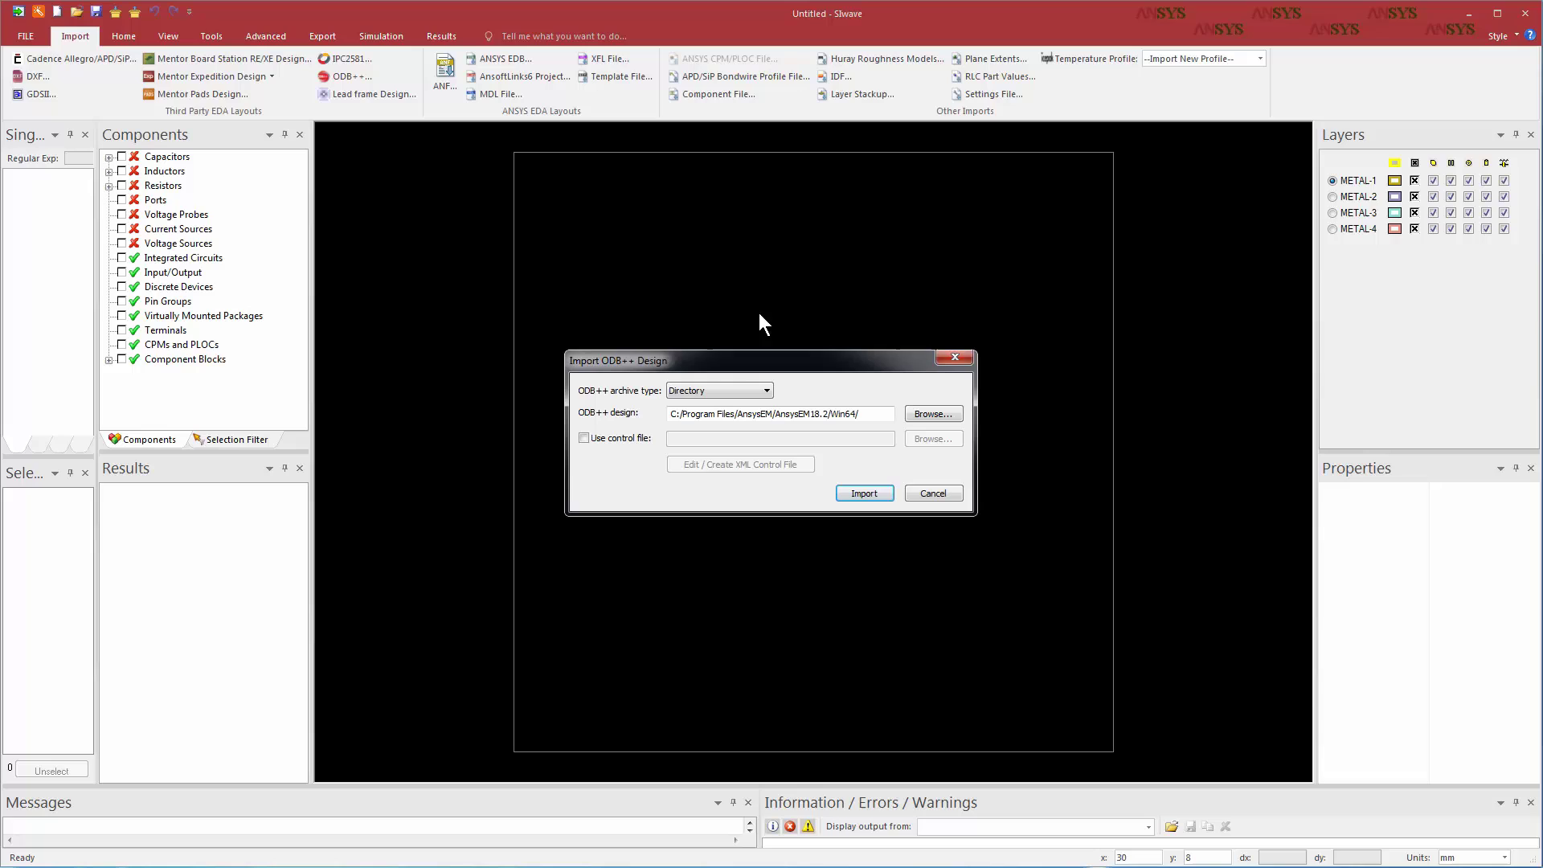
{"action": "left_click", "coordinate": [764, 390]}
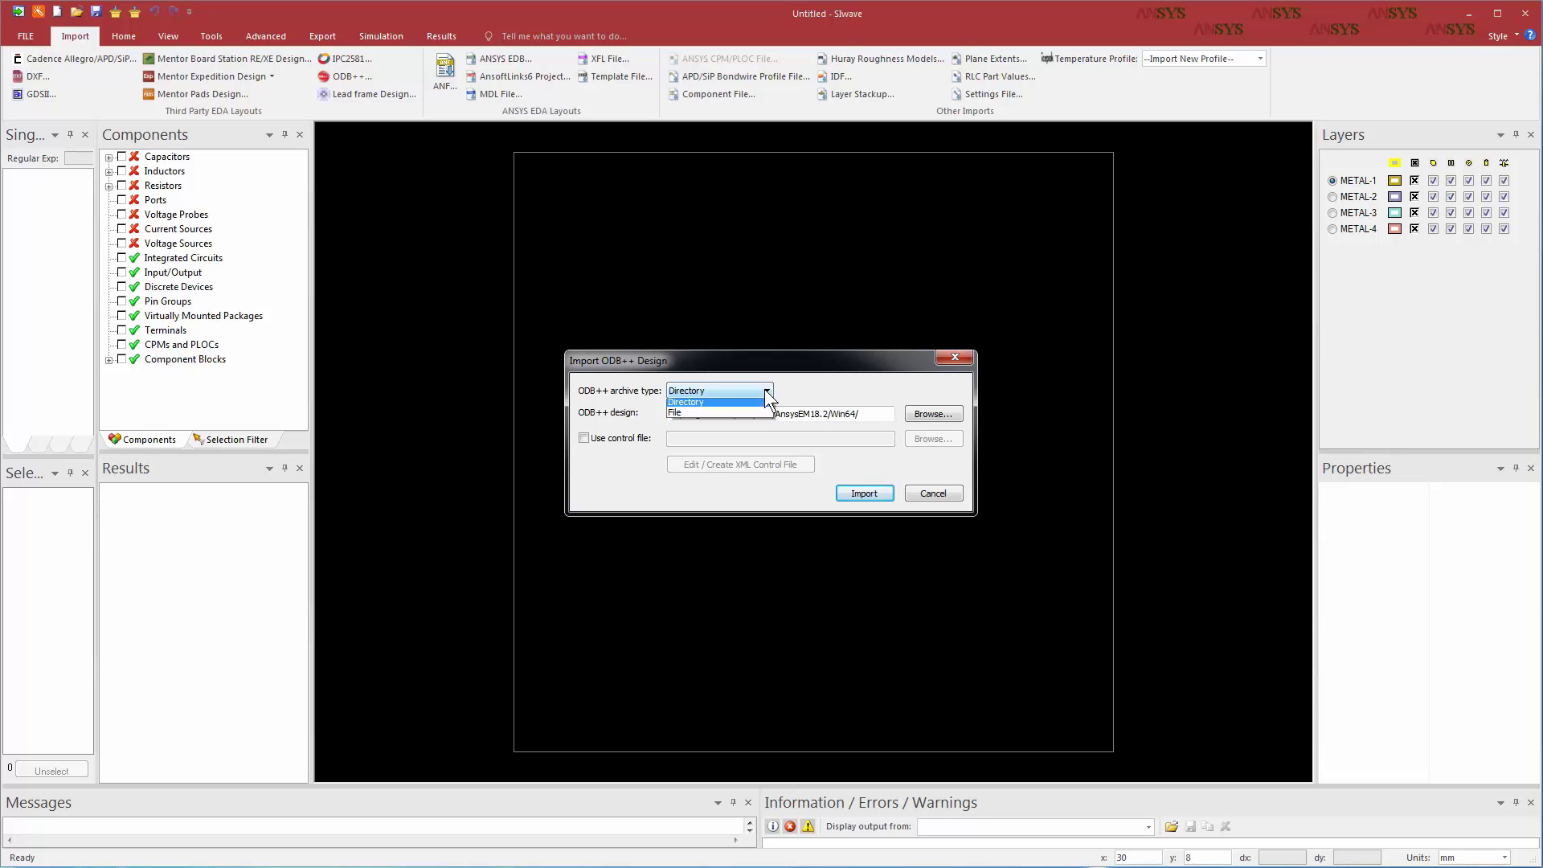
{"action": "left_click", "coordinate": [710, 415]}
{"action": "left_click", "coordinate": [914, 412]}
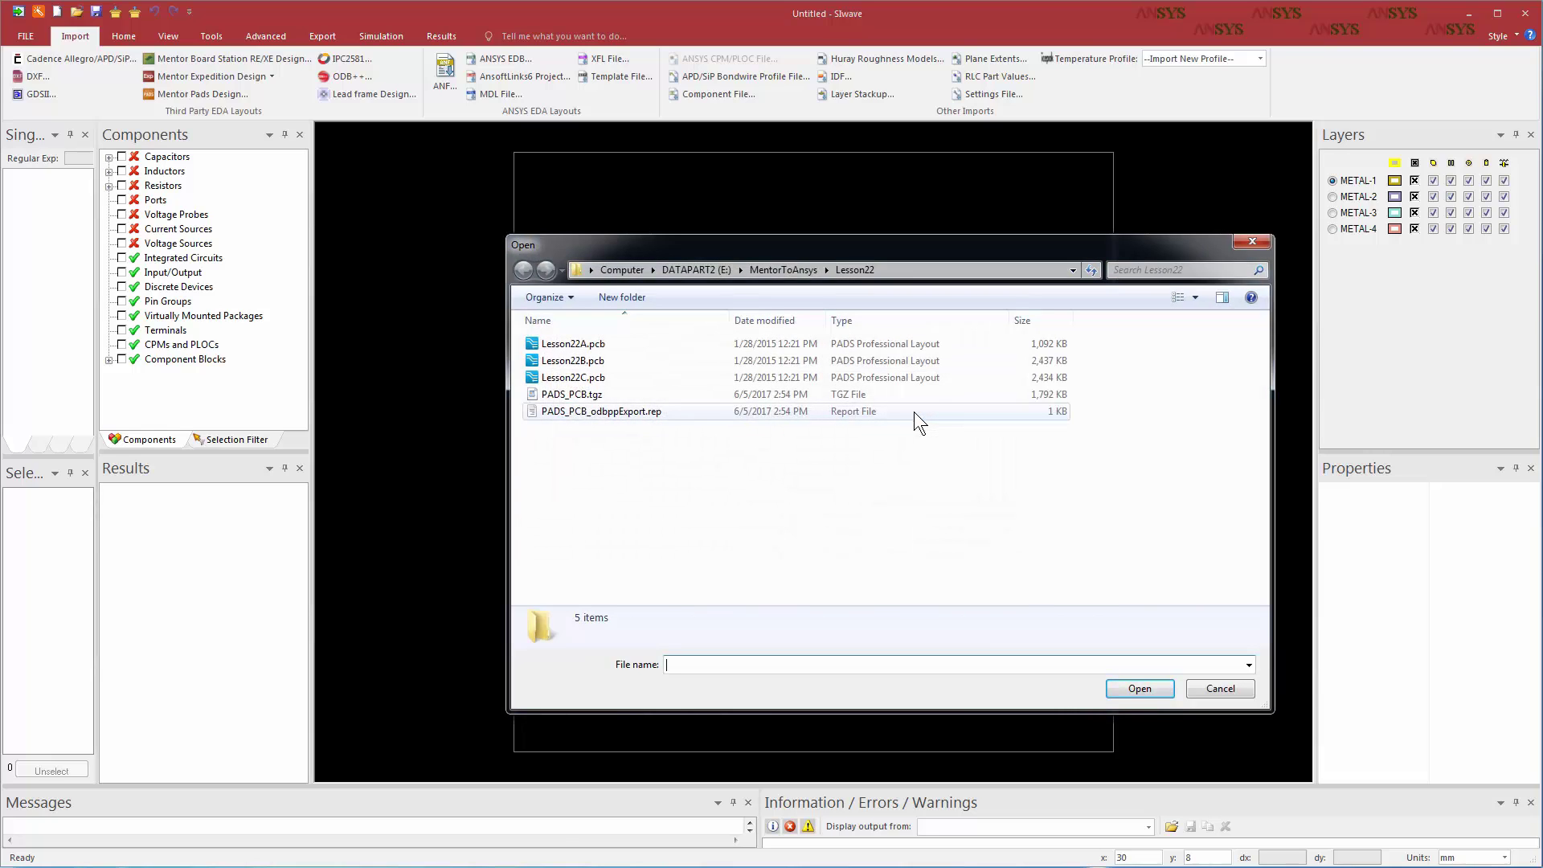
{"action": "left_click", "coordinate": [780, 400]}
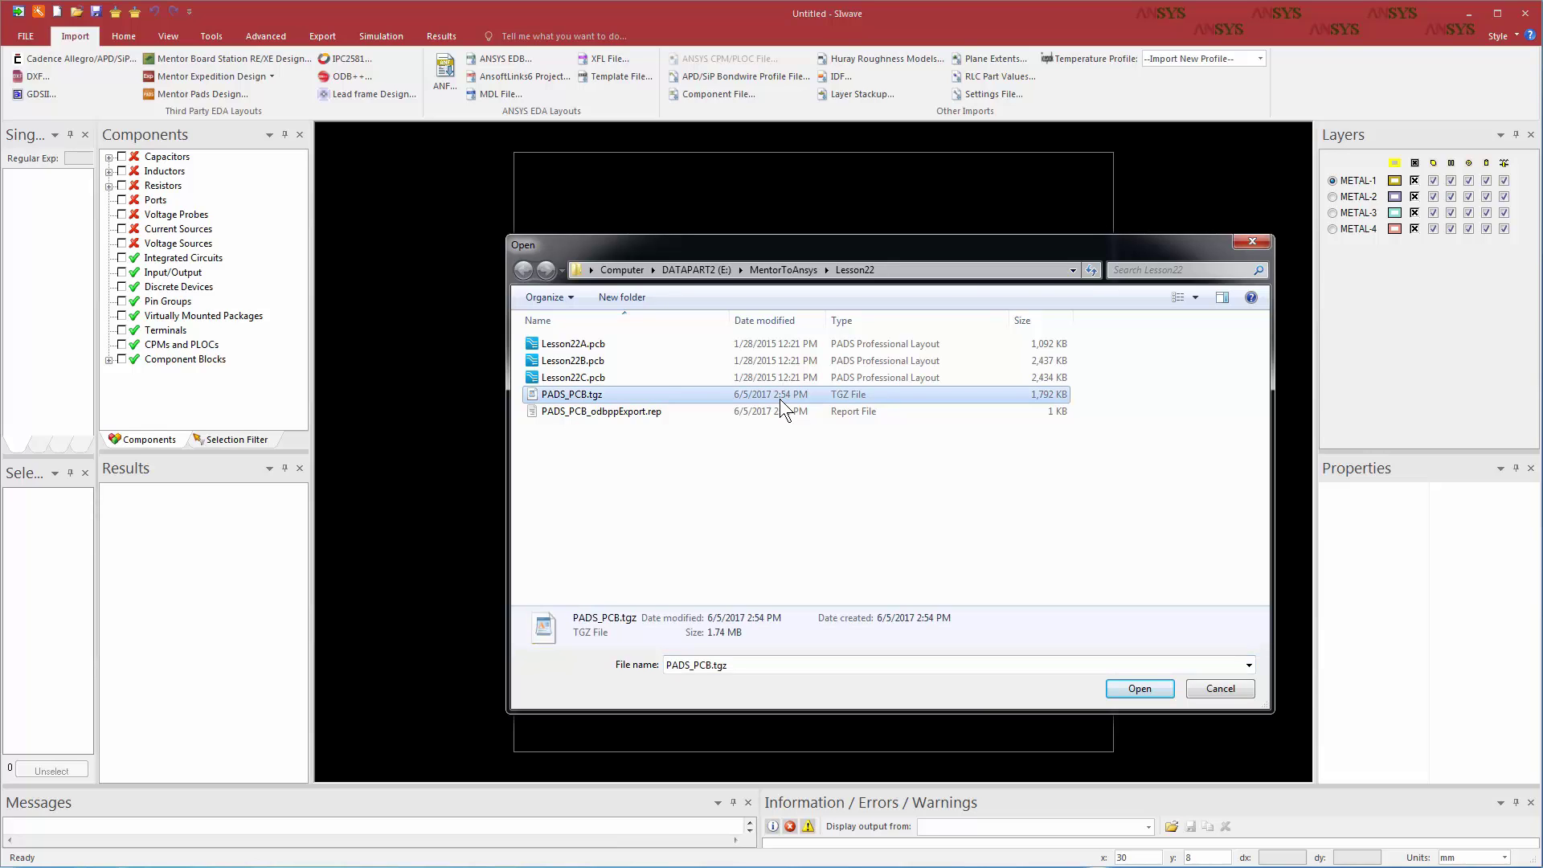
{"action": "left_click", "coordinate": [1129, 689]}
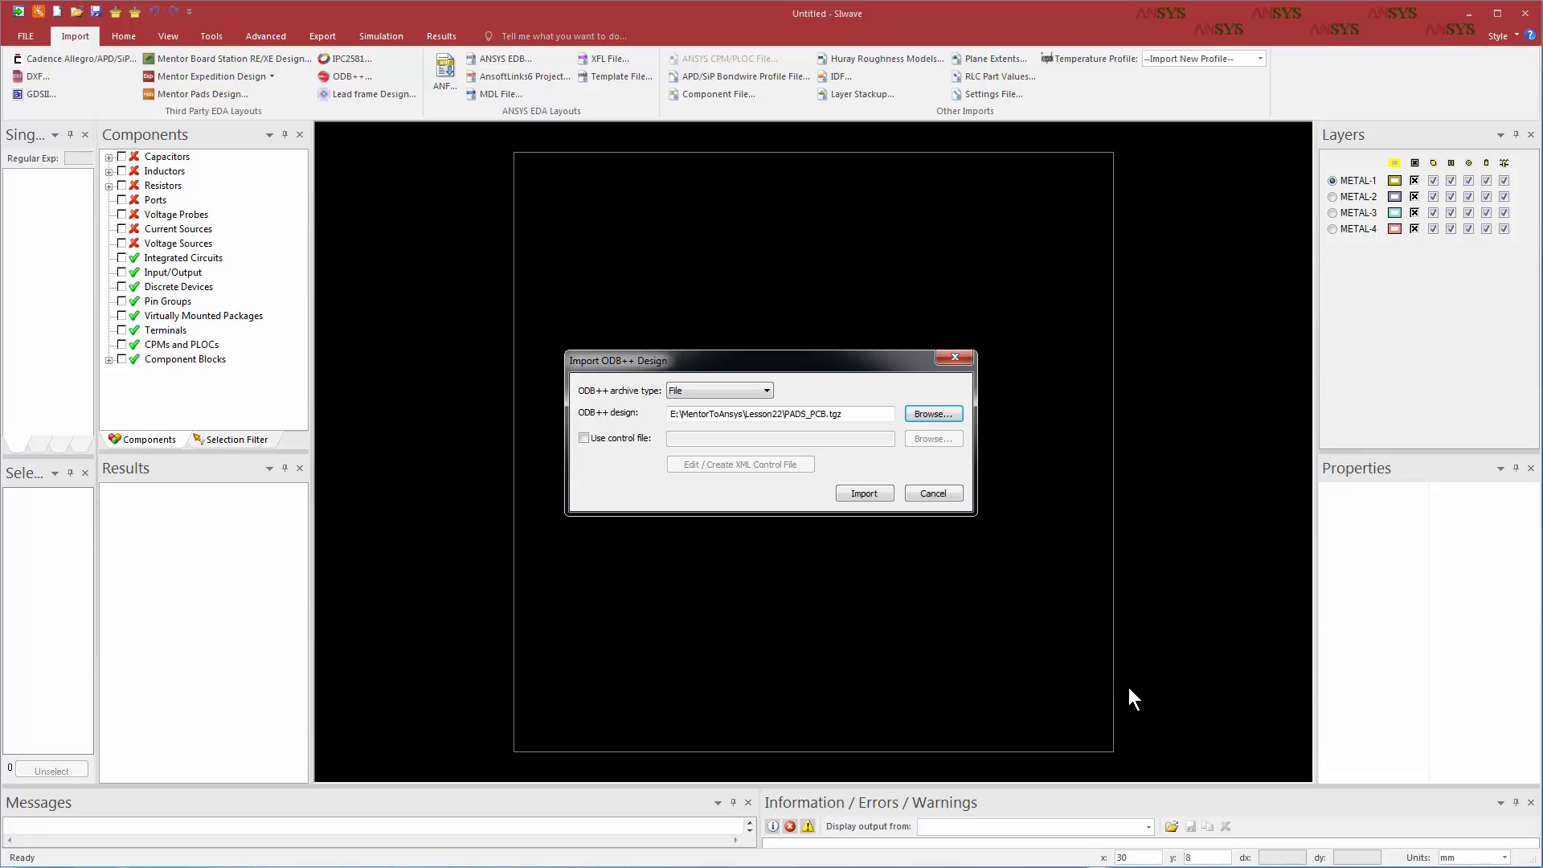
Step: Import PADS_PCB.tgz with all 320 nets selected as design PCB
{"action": "left_click", "coordinate": [866, 492]}
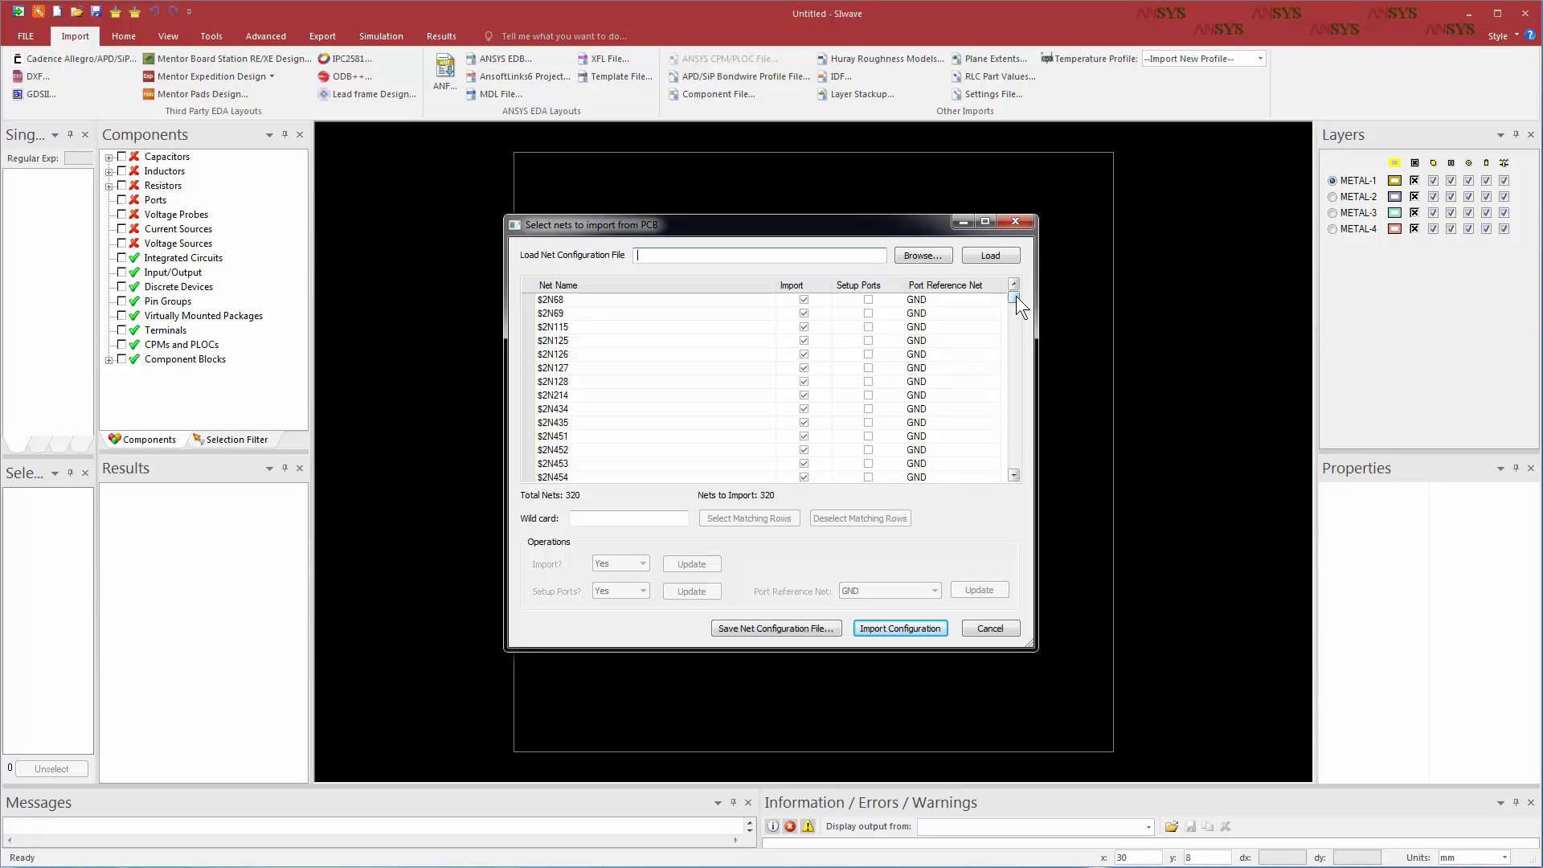
{"action": "left_click_drag", "start_coordinate": [1016, 295], "coordinate": [1009, 498]}
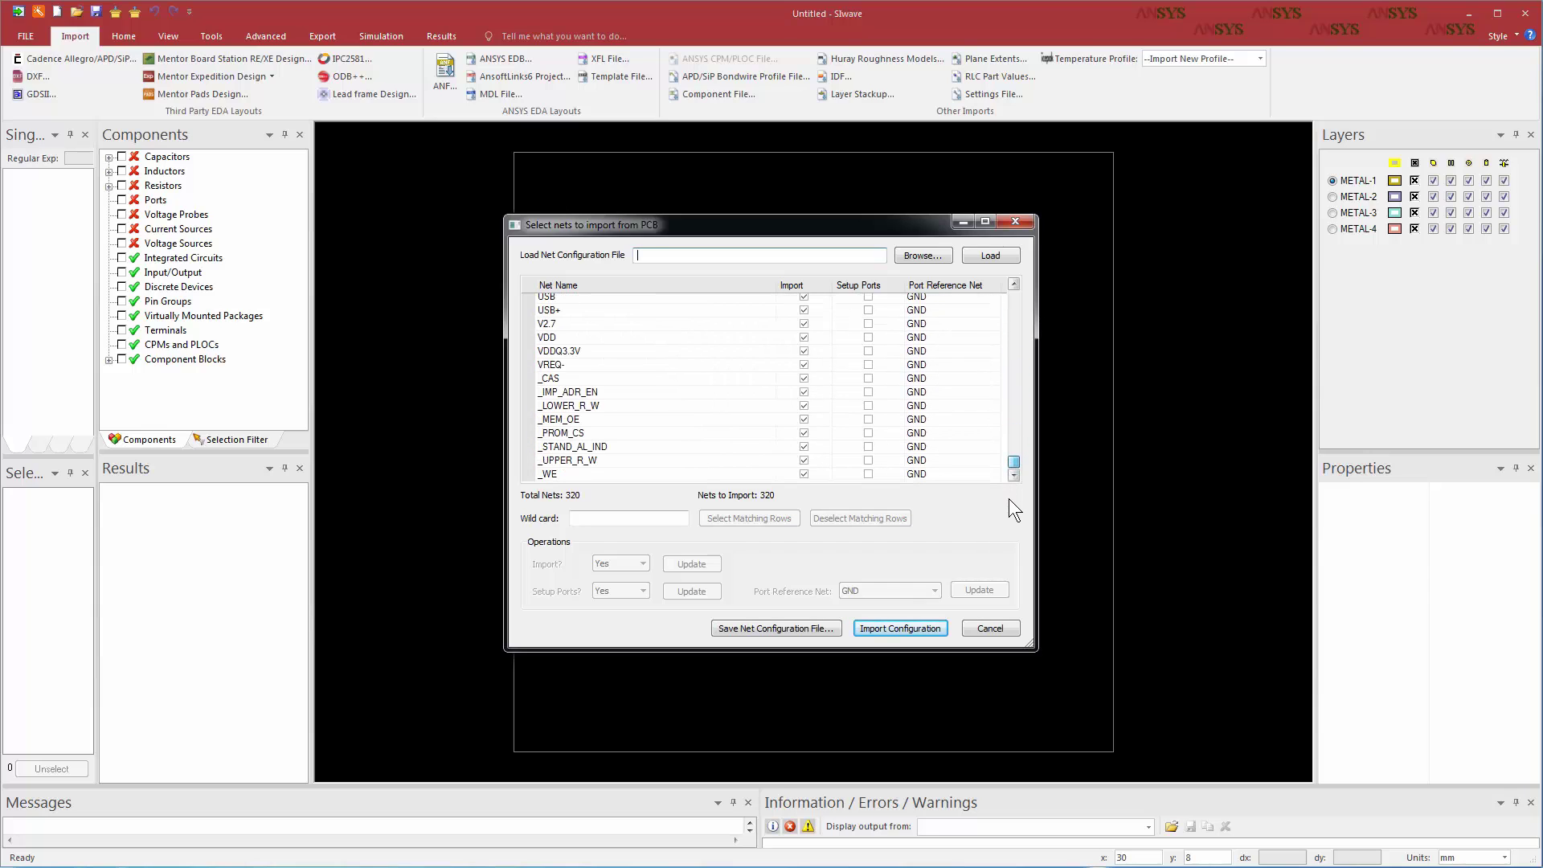
{"action": "left_click", "coordinate": [884, 627]}
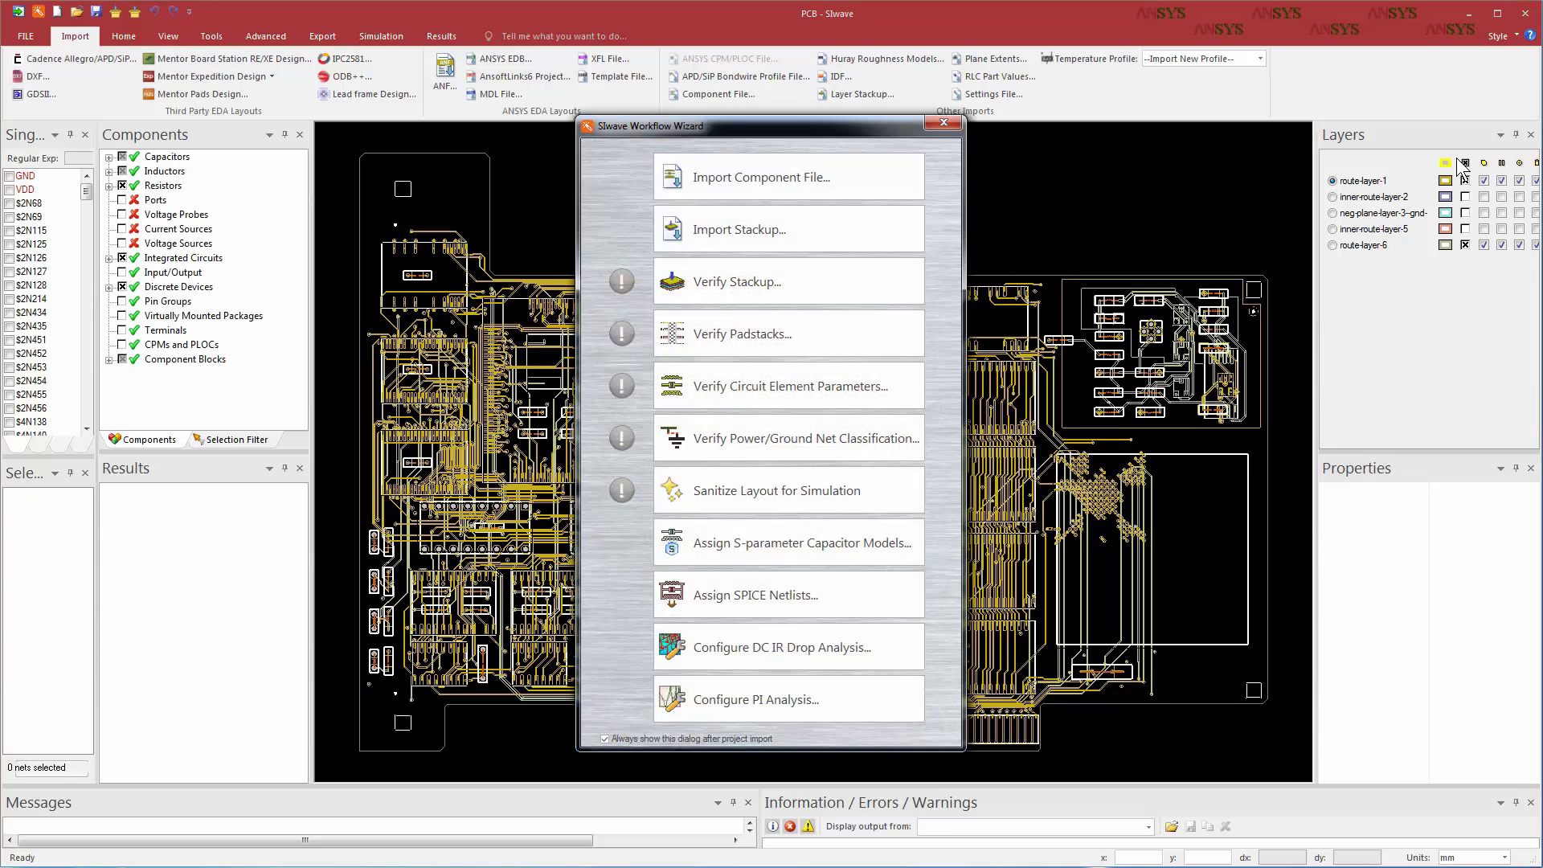
Step: Close the Workflow Wizard, show all layers, and toggle Fill/Unfill on and off
{"action": "left_click", "coordinate": [944, 124]}
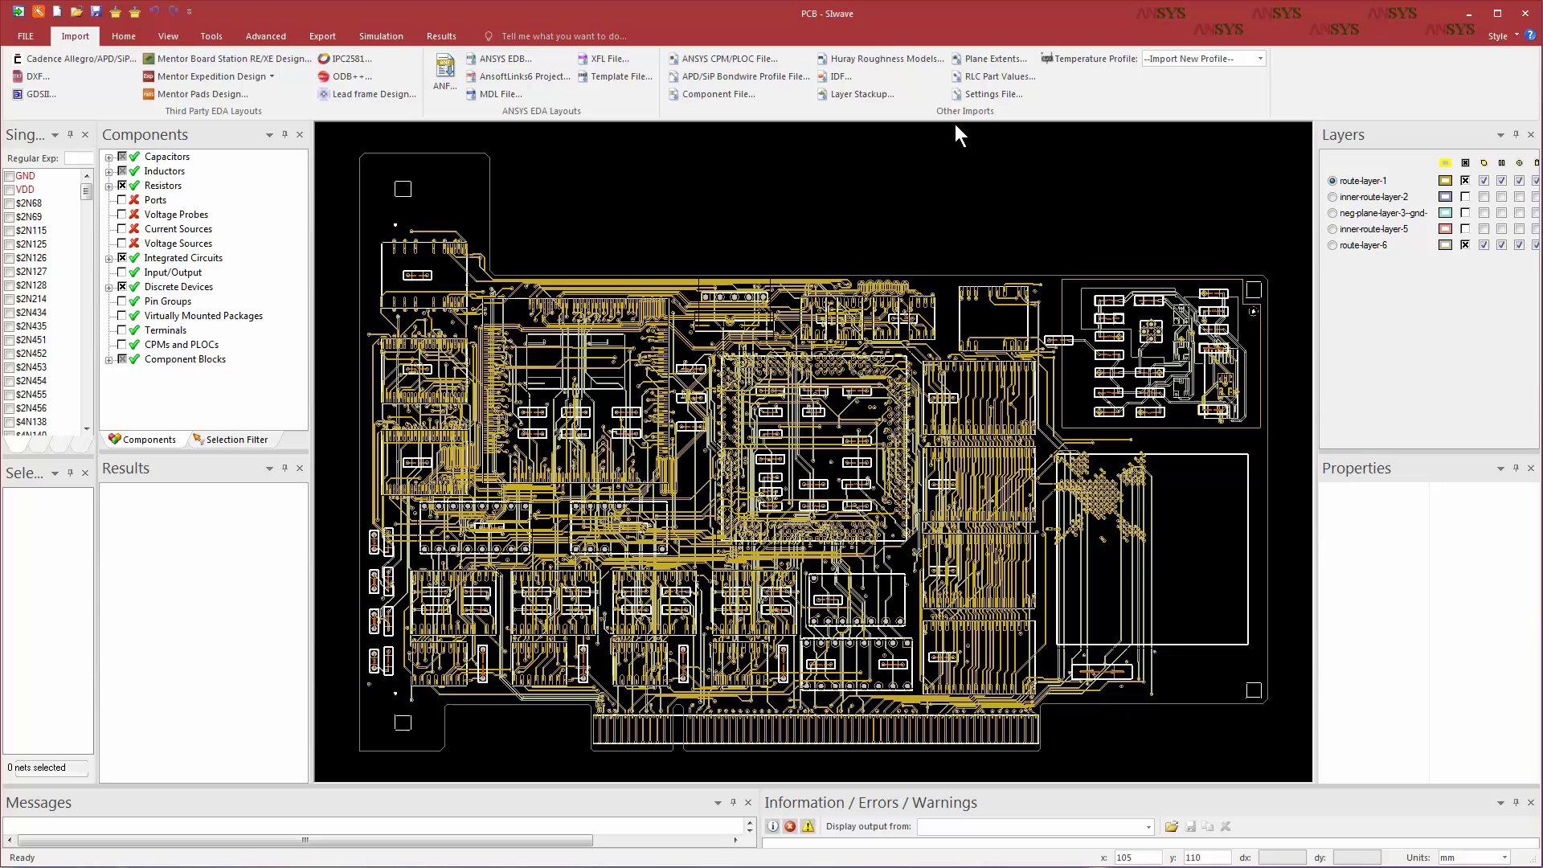
{"action": "left_click", "coordinate": [1466, 164]}
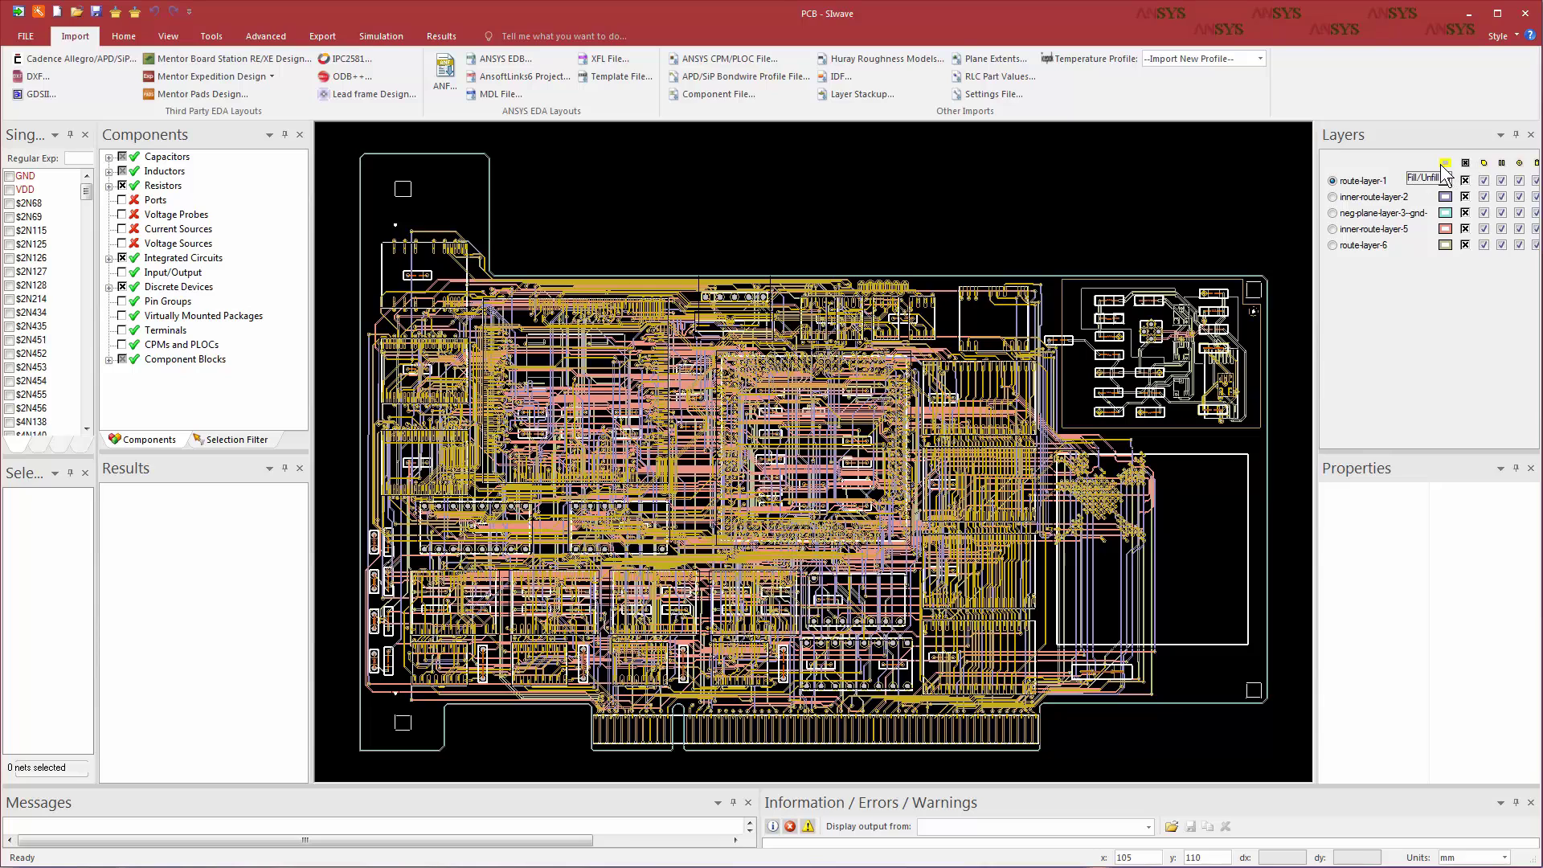
{"action": "left_click", "coordinate": [1446, 163]}
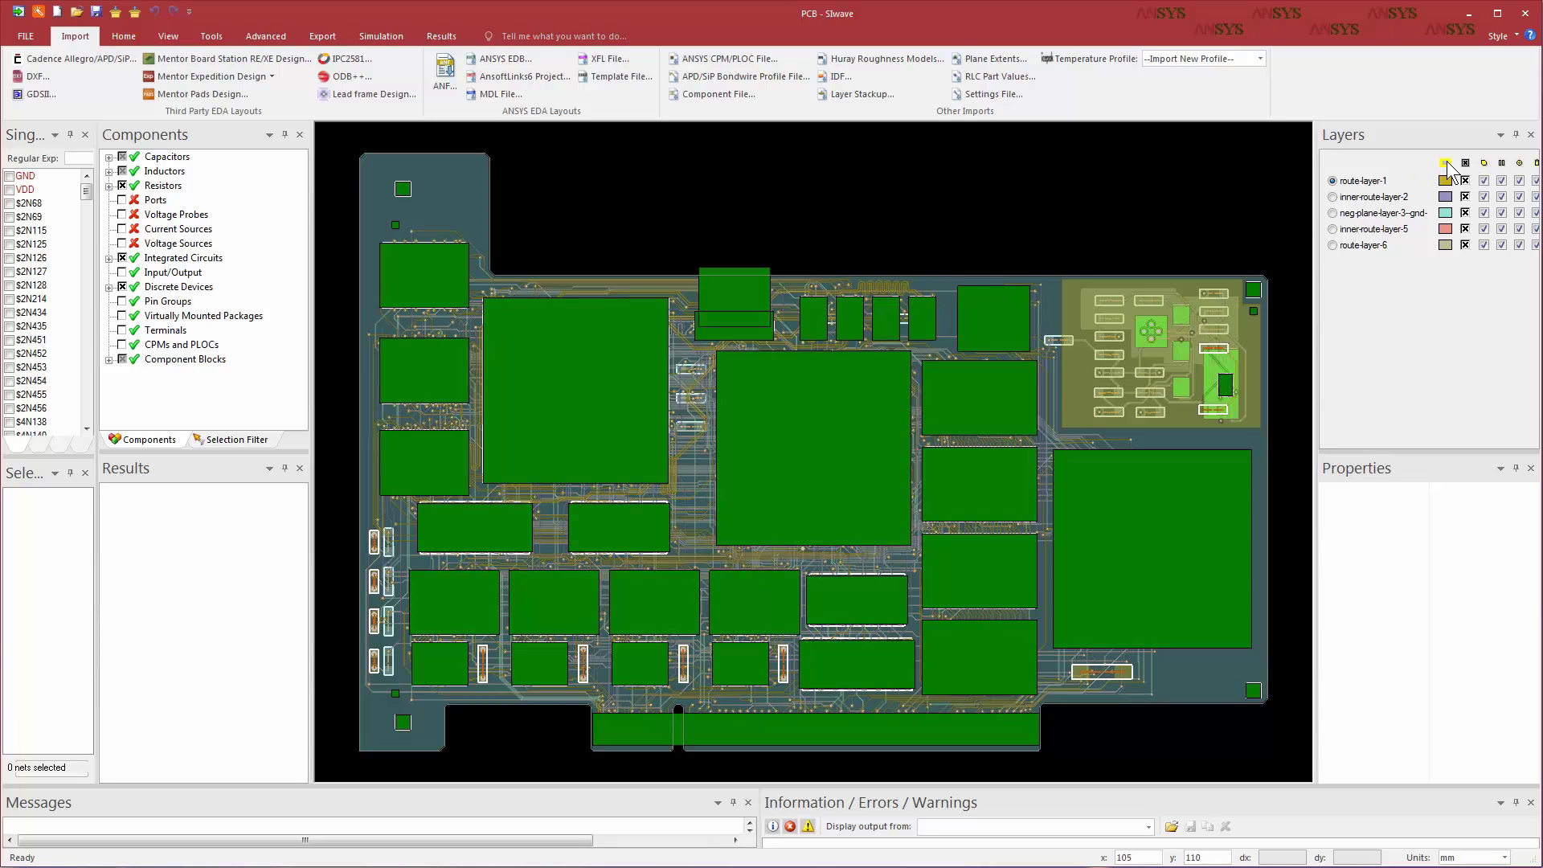
{"action": "left_click", "coordinate": [1445, 163]}
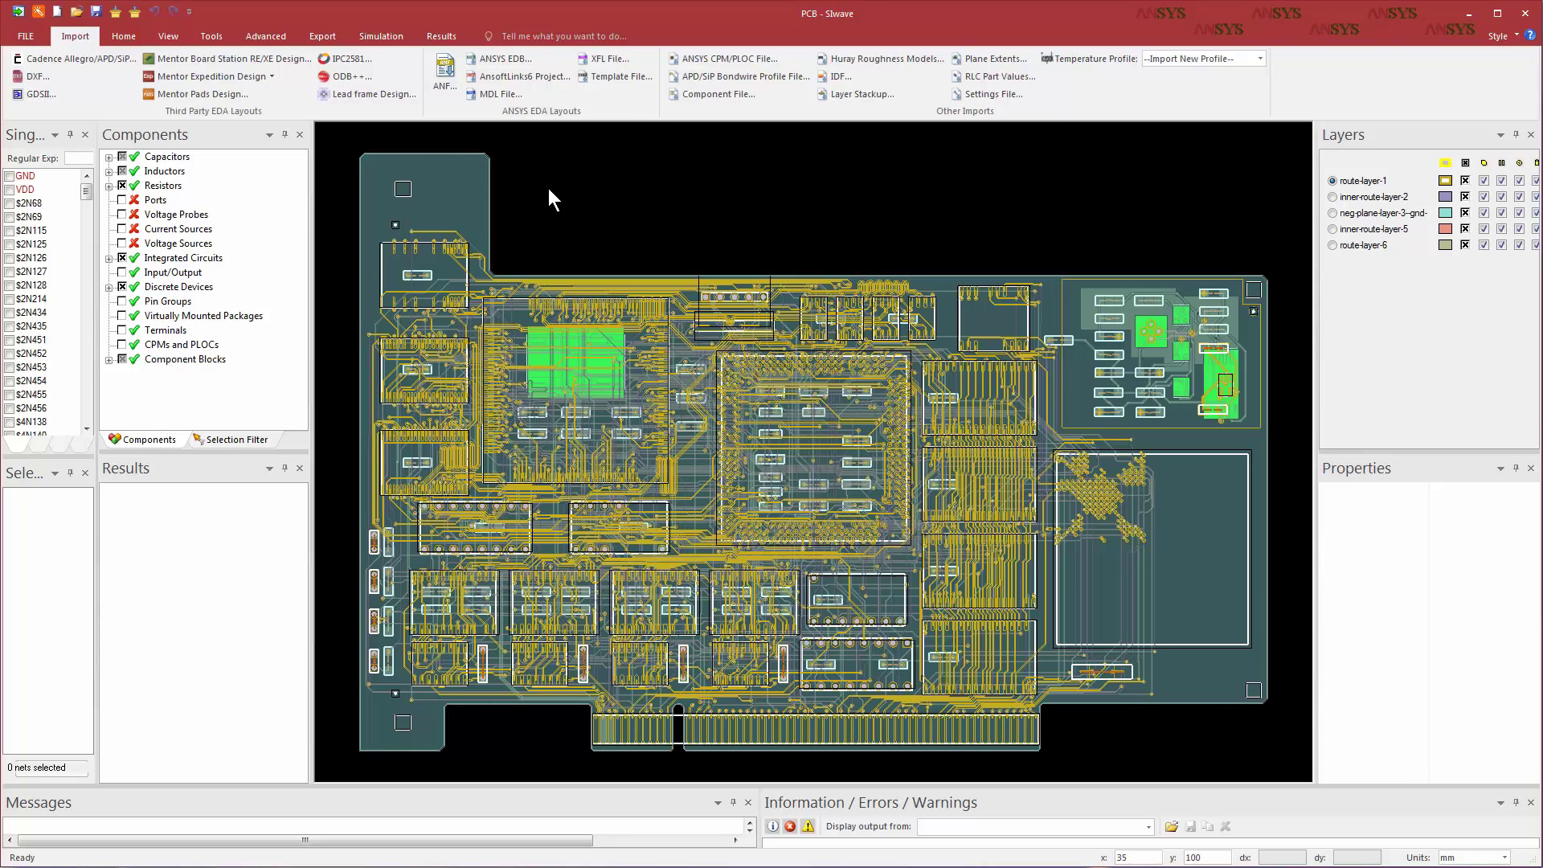
Step: Open the Layer Stackup Editor in mils with Copper Weight on, showing 0.752856 oz metal layers
{"action": "left_click", "coordinate": [124, 37]}
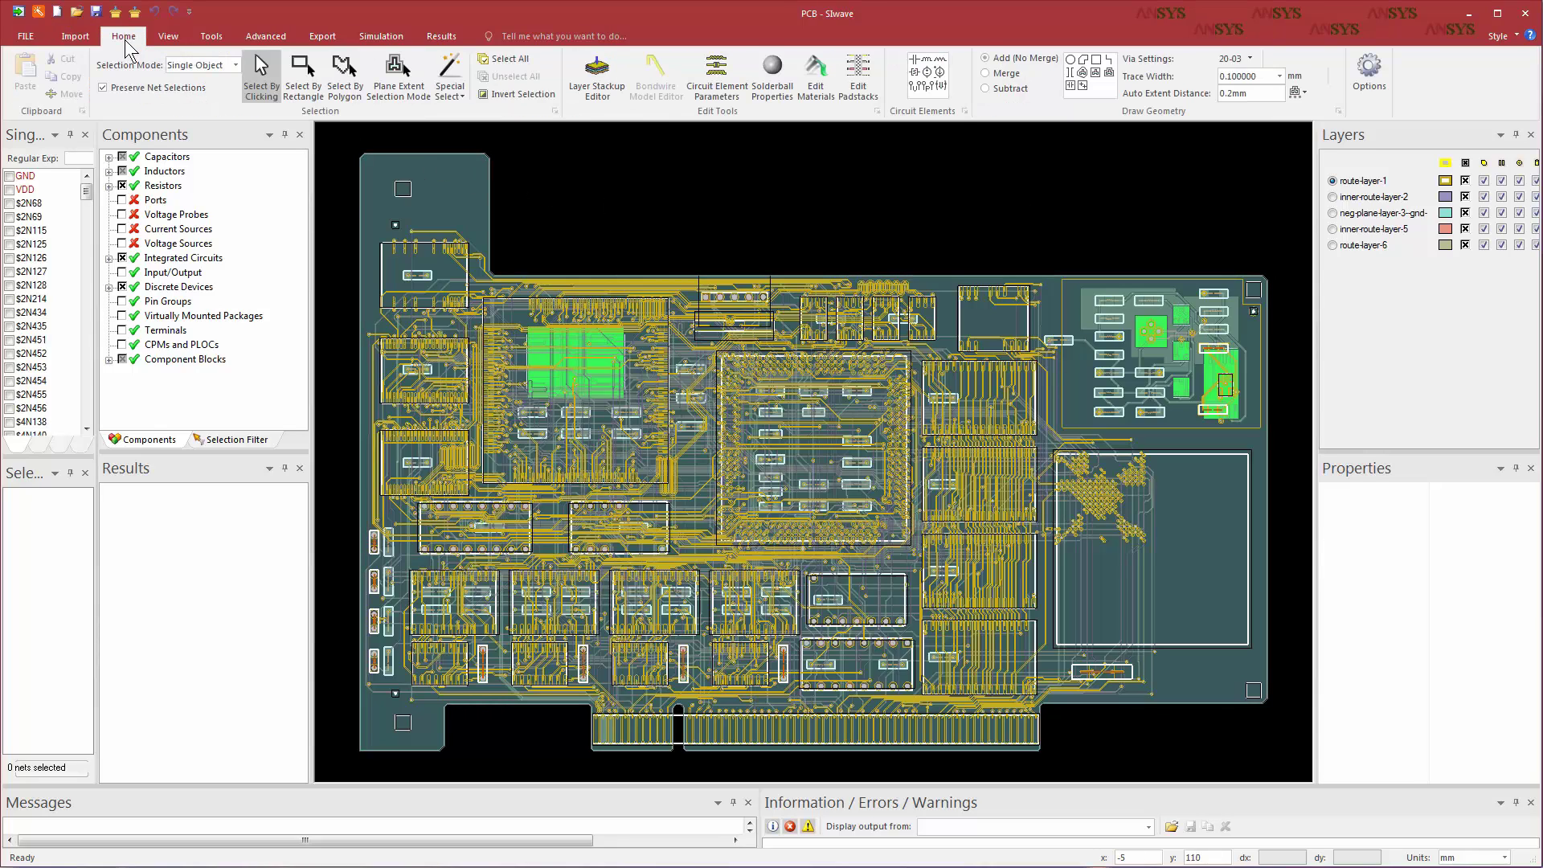
{"action": "left_click", "coordinate": [598, 85]}
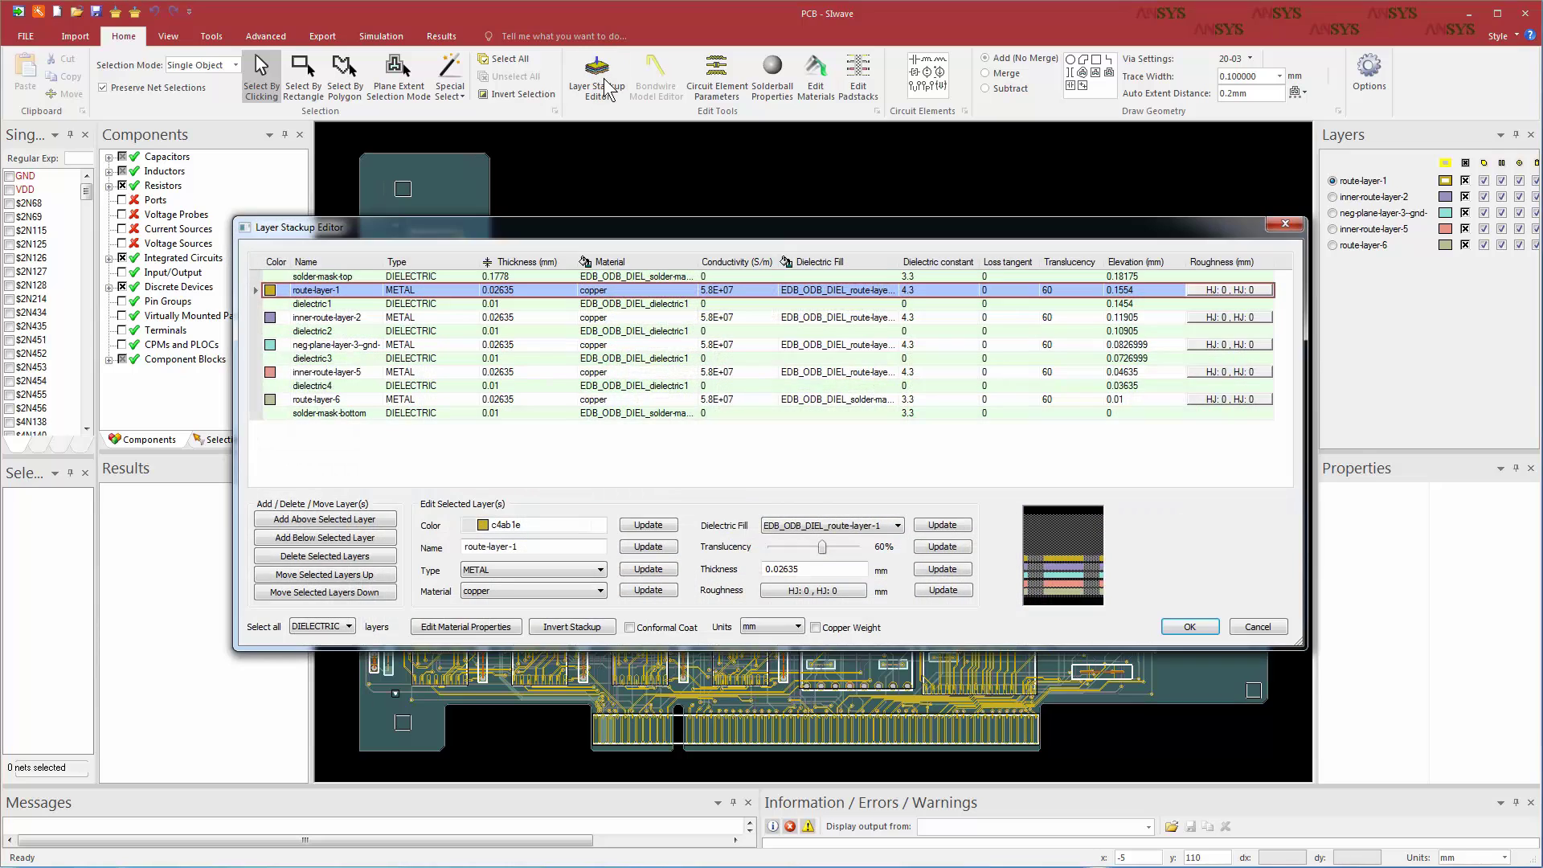
{"action": "left_click", "coordinate": [794, 627]}
{"action": "left_click", "coordinate": [784, 652]}
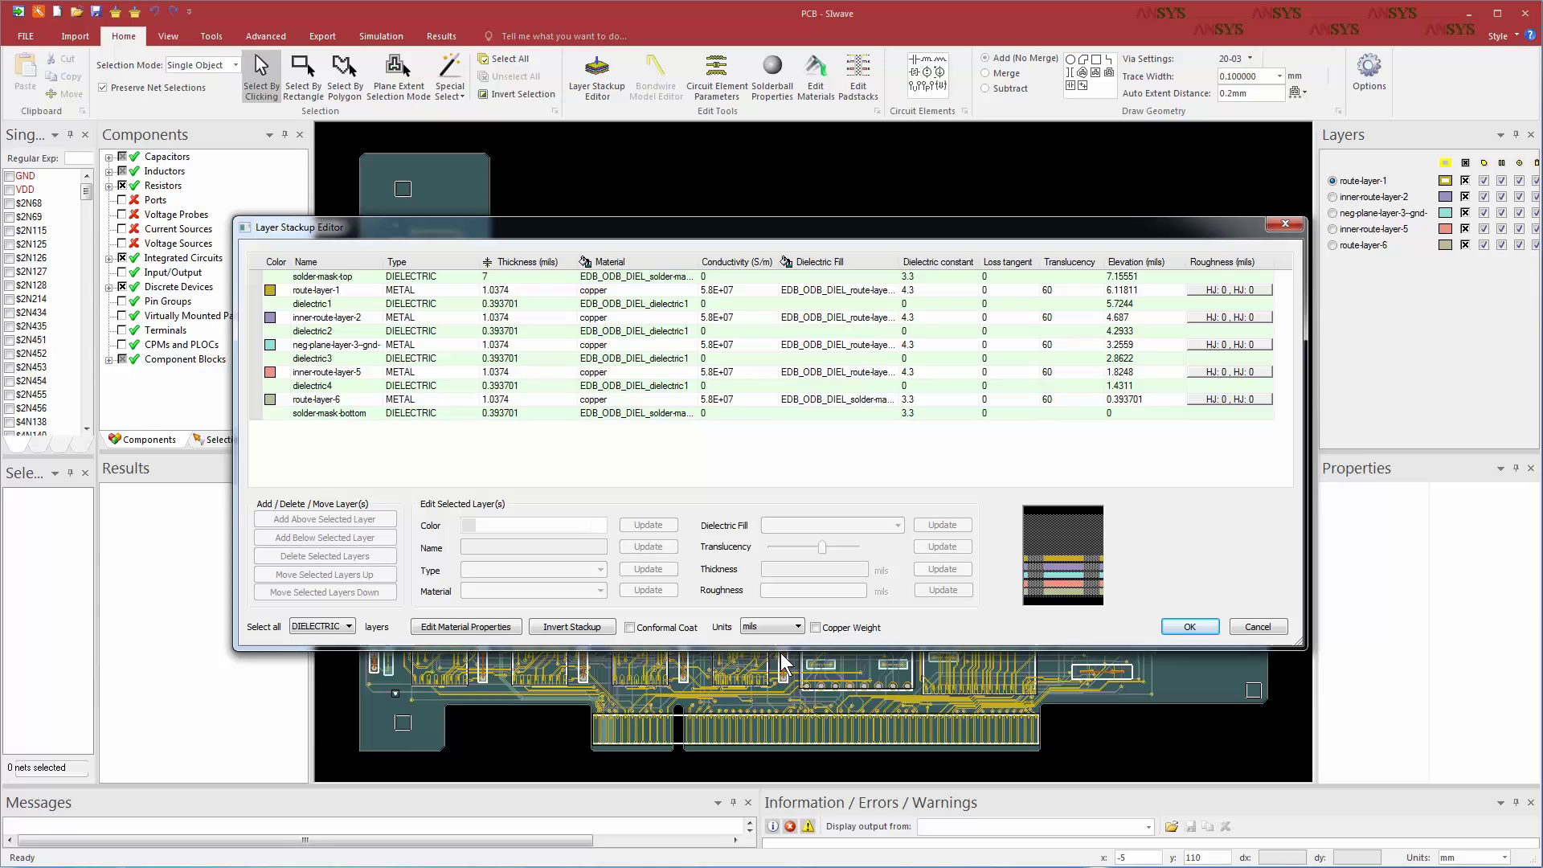
{"action": "left_click", "coordinate": [816, 628]}
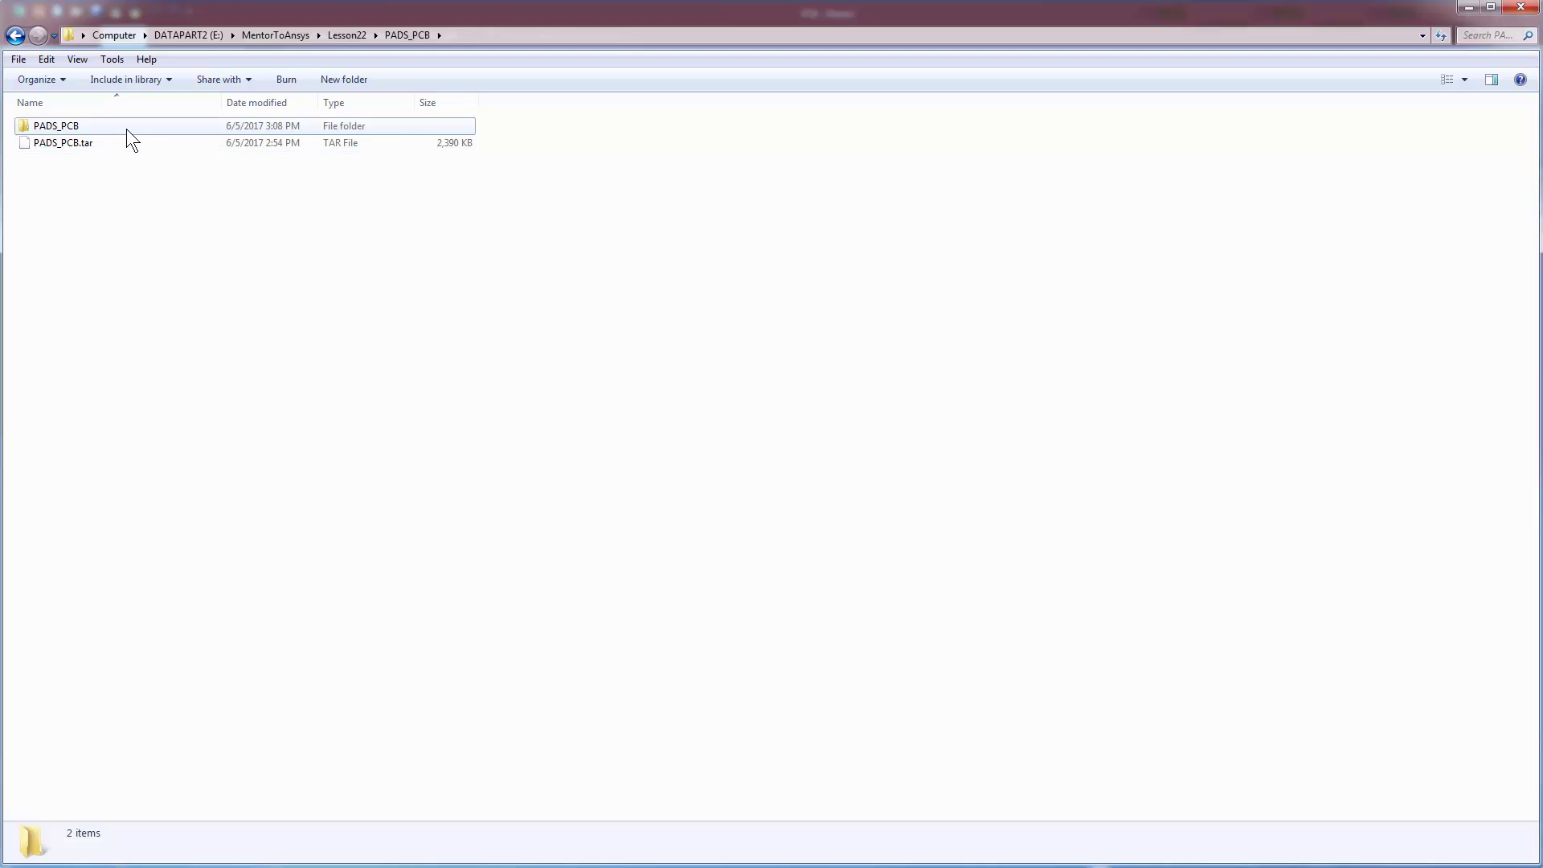
Step: Browse PADS_PCB > steps > pcb > layers > solder-mask-top and select its attrlist file
{"action": "double_click", "coordinate": [127, 129]}
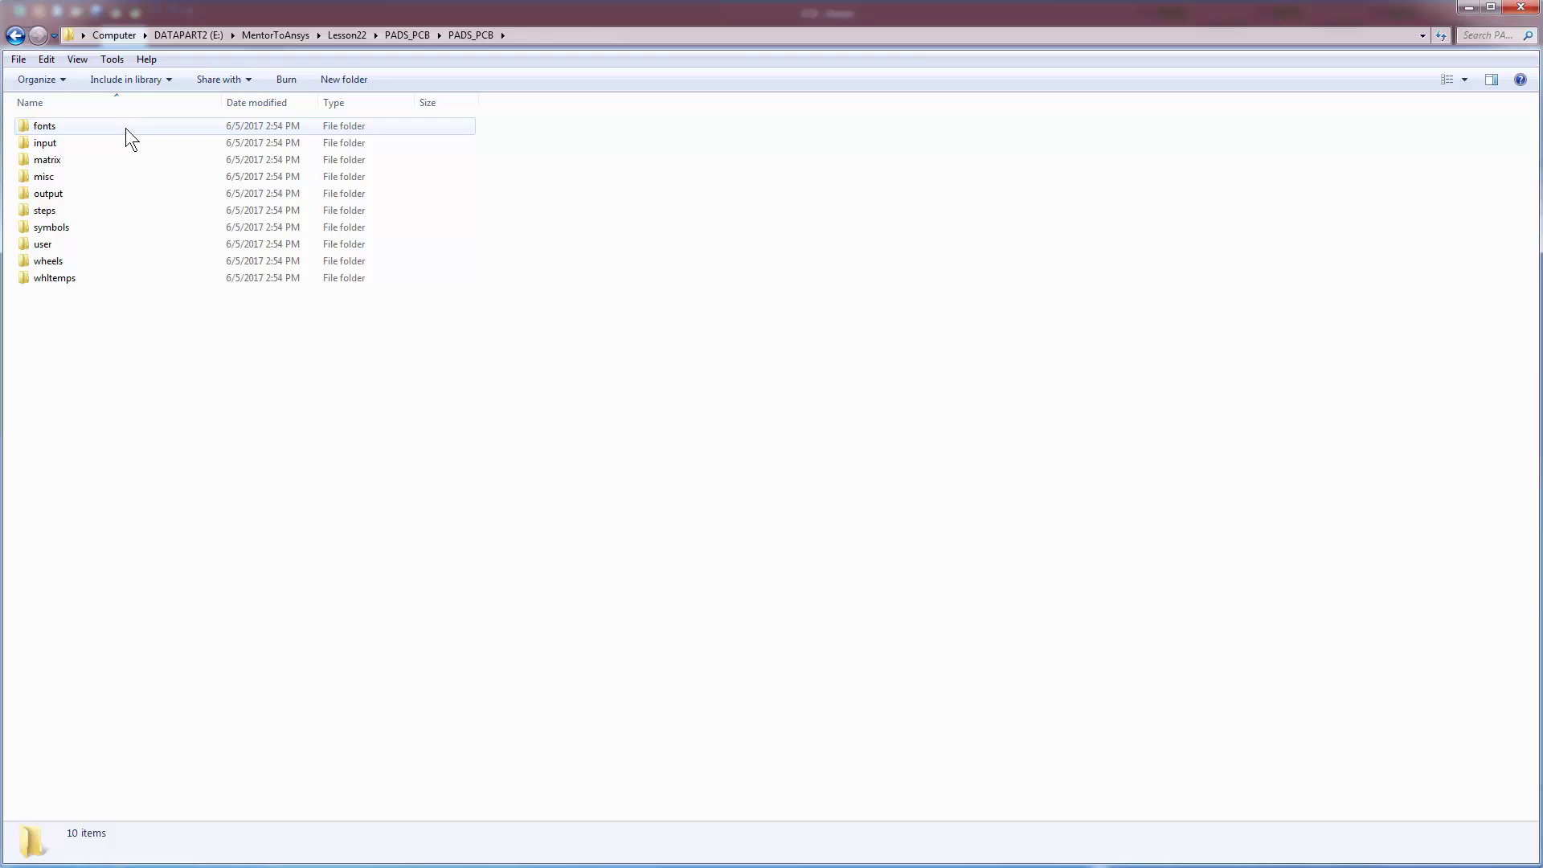
{"action": "double_click", "coordinate": [55, 207]}
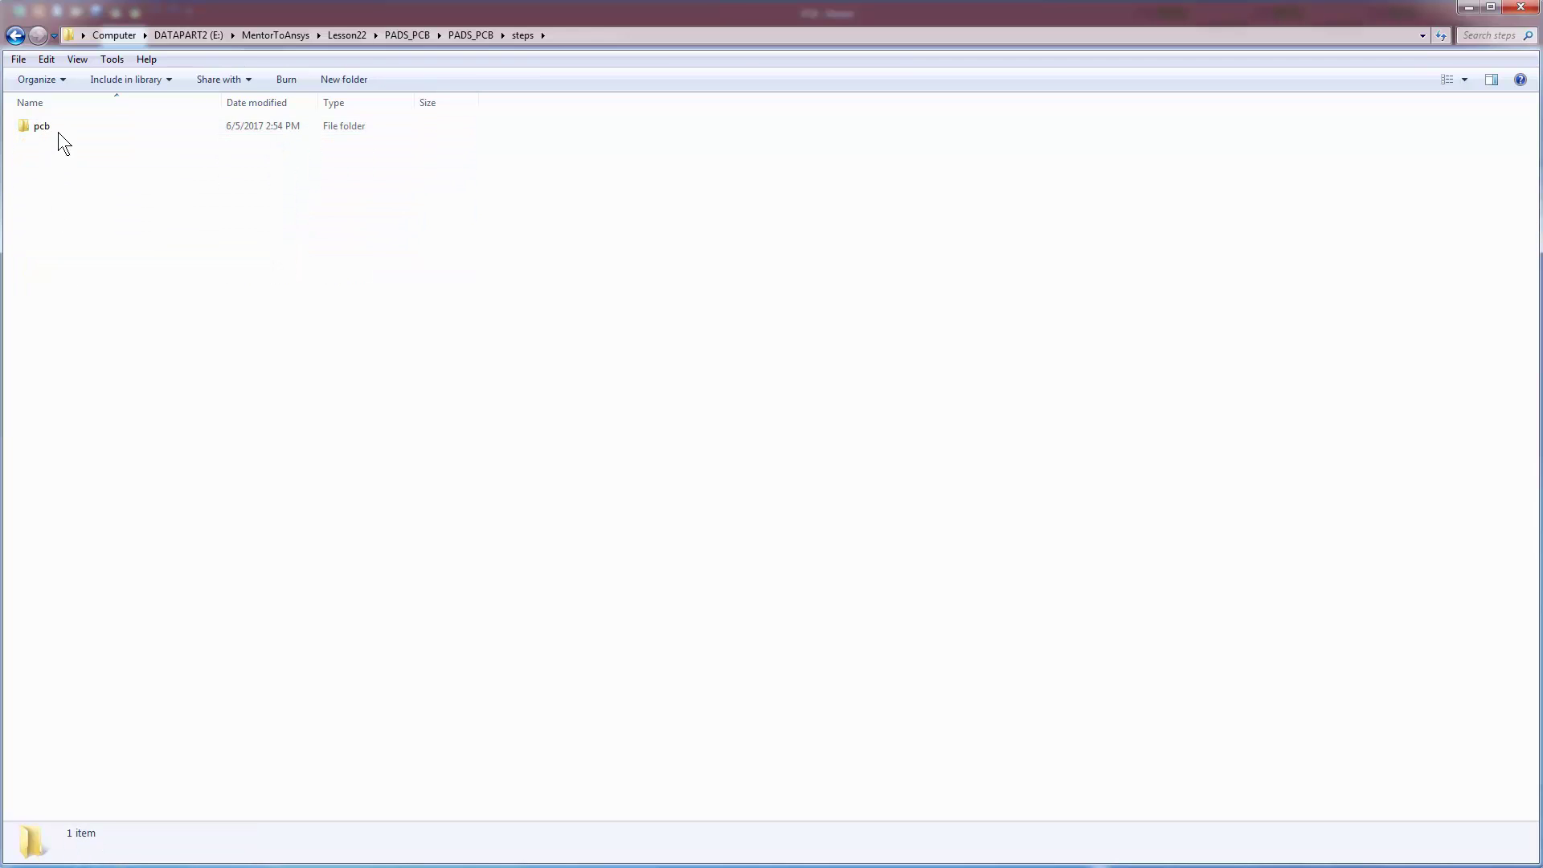
{"action": "double_click", "coordinate": [57, 125]}
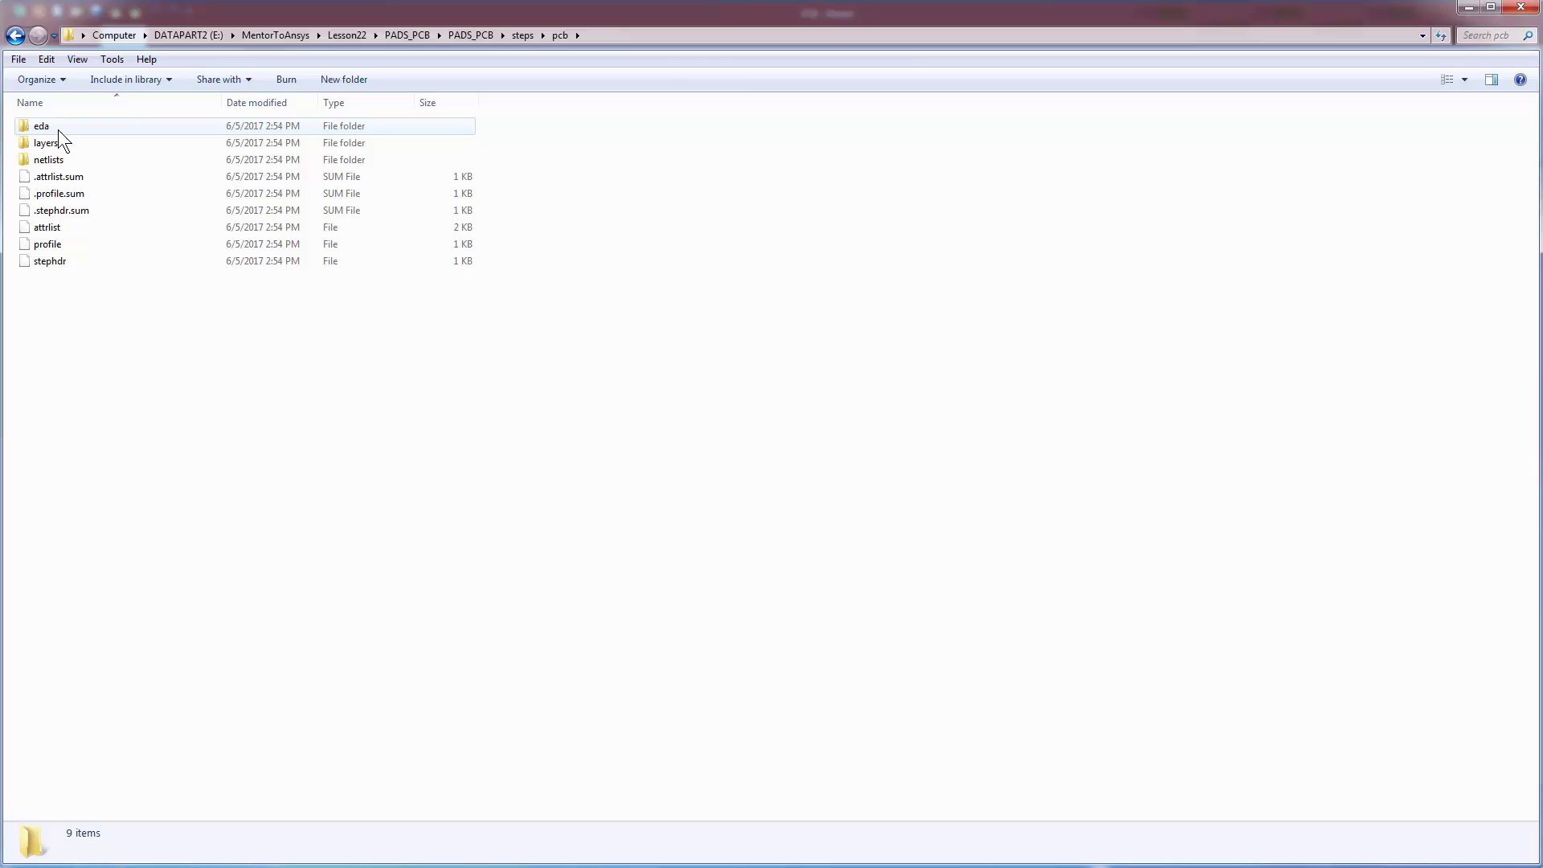
{"action": "double_click", "coordinate": [56, 143]}
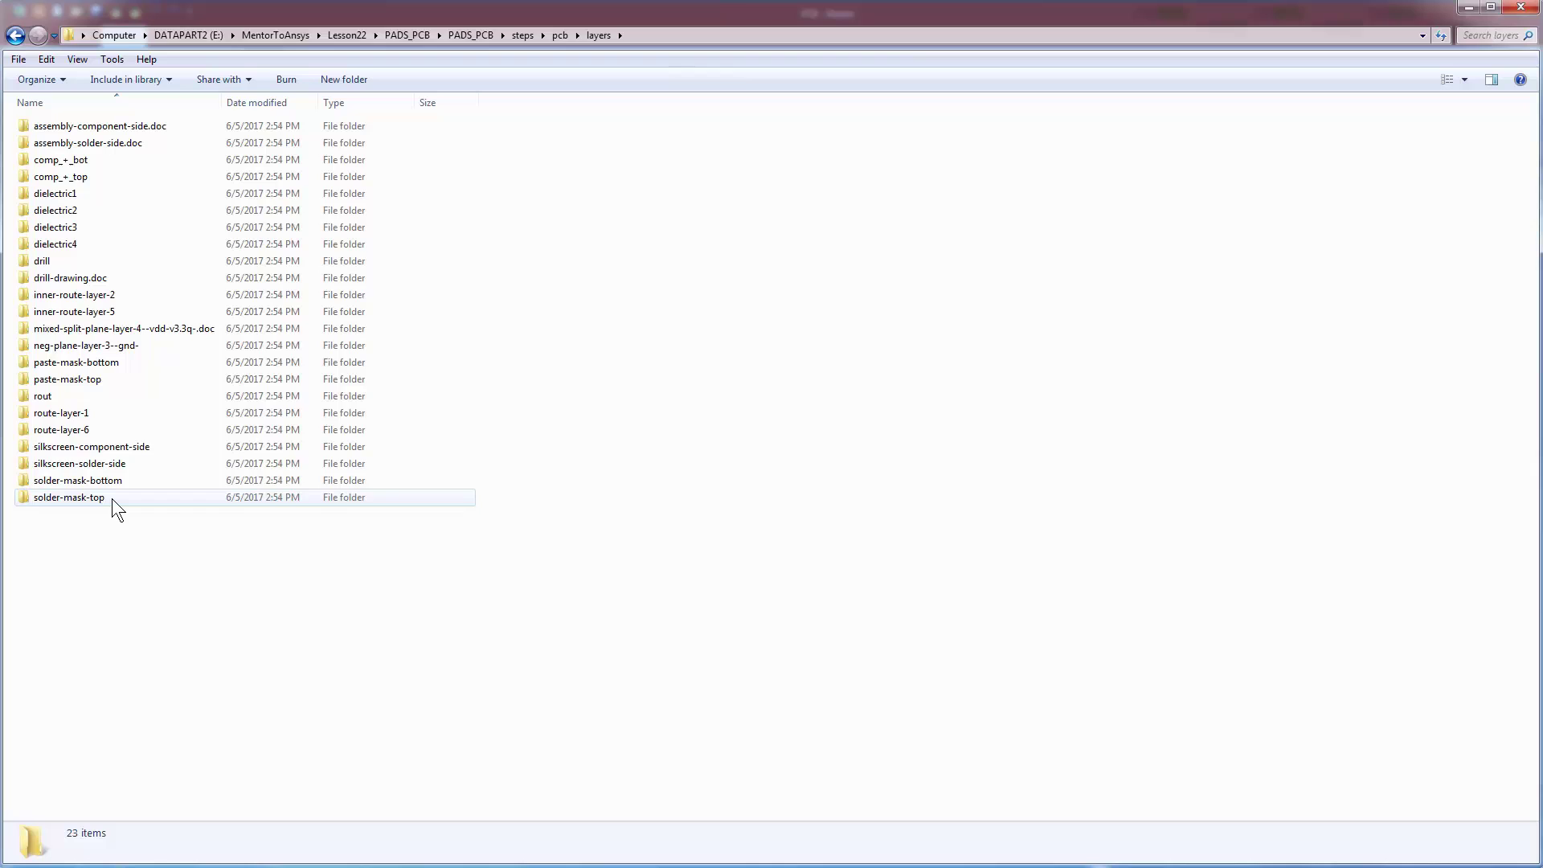
{"action": "double_click", "coordinate": [113, 499]}
{"action": "left_click", "coordinate": [64, 157]}
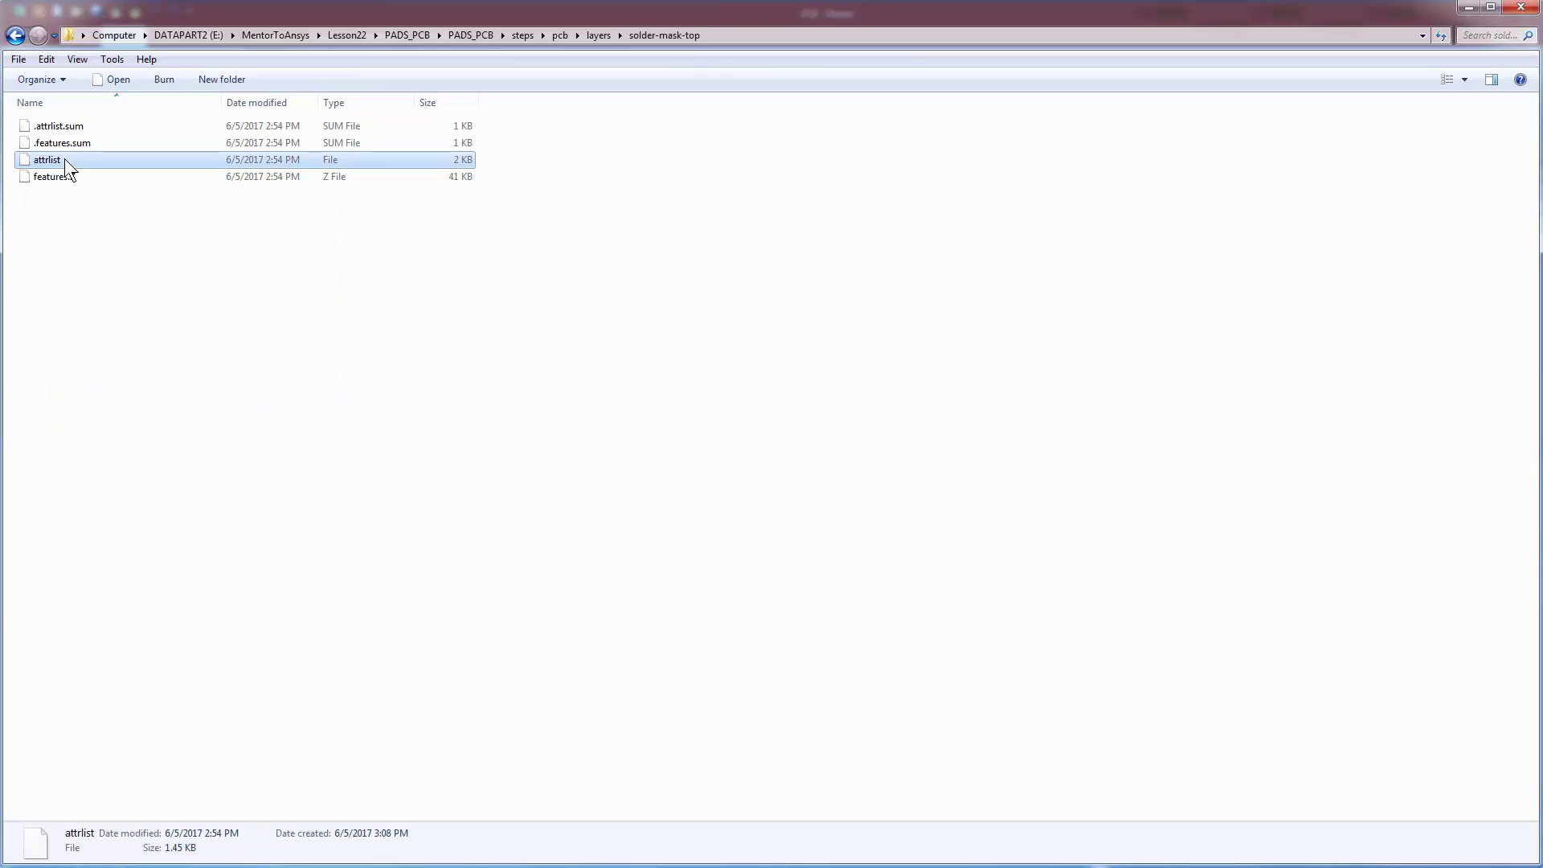
Step: Open attrlist in Notepad++ and check UNITS=INCH on line 1 and .layer_dielectric on line 10
{"action": "right_click", "coordinate": [64, 157]}
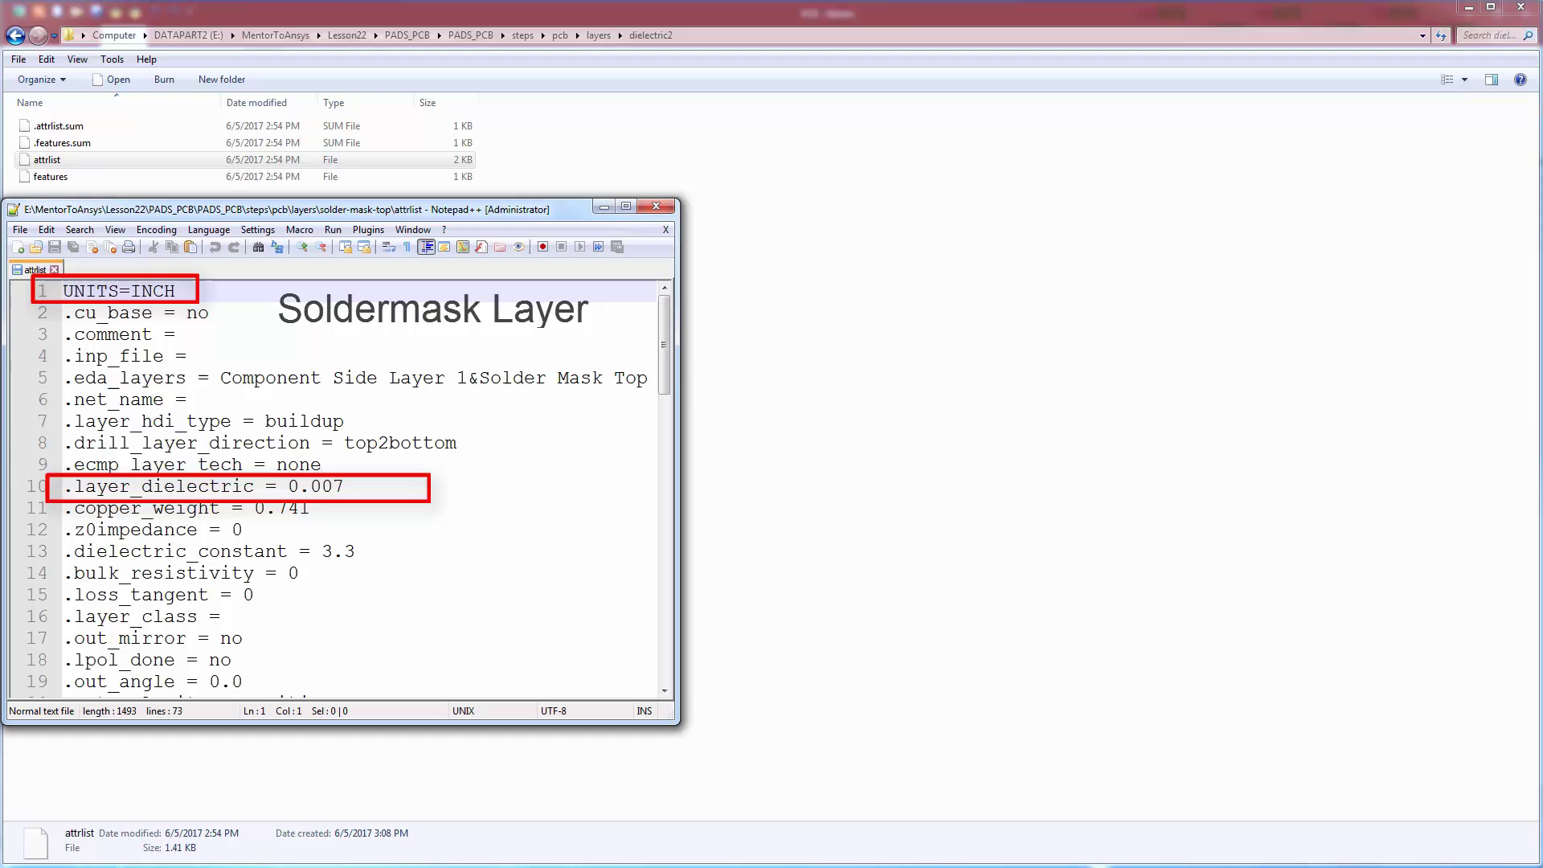
{"action": "left_click_drag", "start_coordinate": [64, 290], "coordinate": [176, 290]}
{"action": "left_click", "coordinate": [344, 486]}
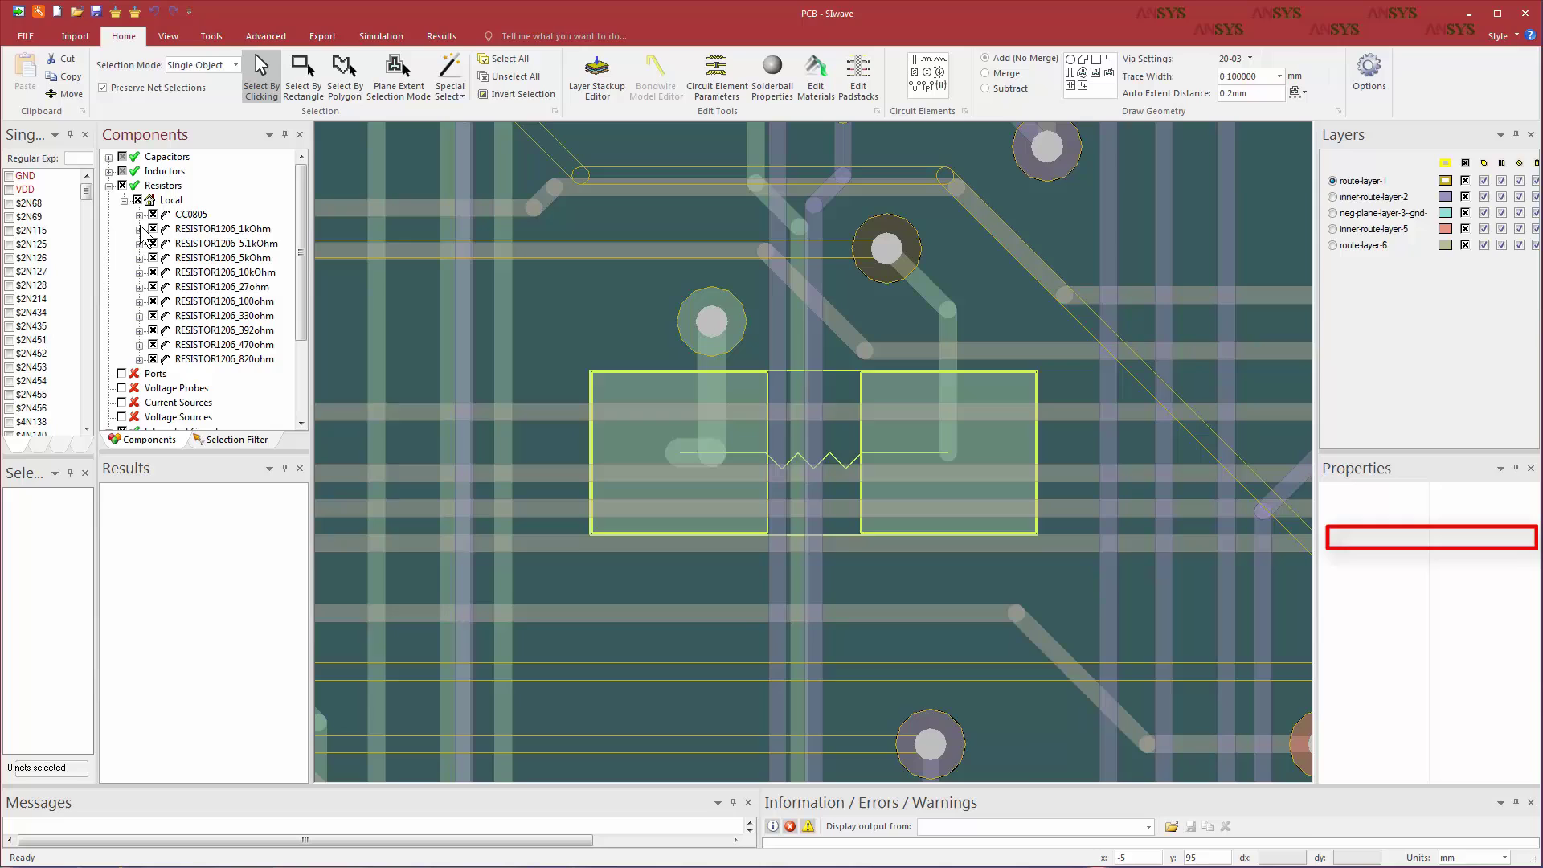
Step: Check R7 reads 1000 Ohms and R1 reads 27 Ohms, then inspect the 470ohm resistor
{"action": "left_click", "coordinate": [139, 229]}
{"action": "left_click", "coordinate": [196, 244]}
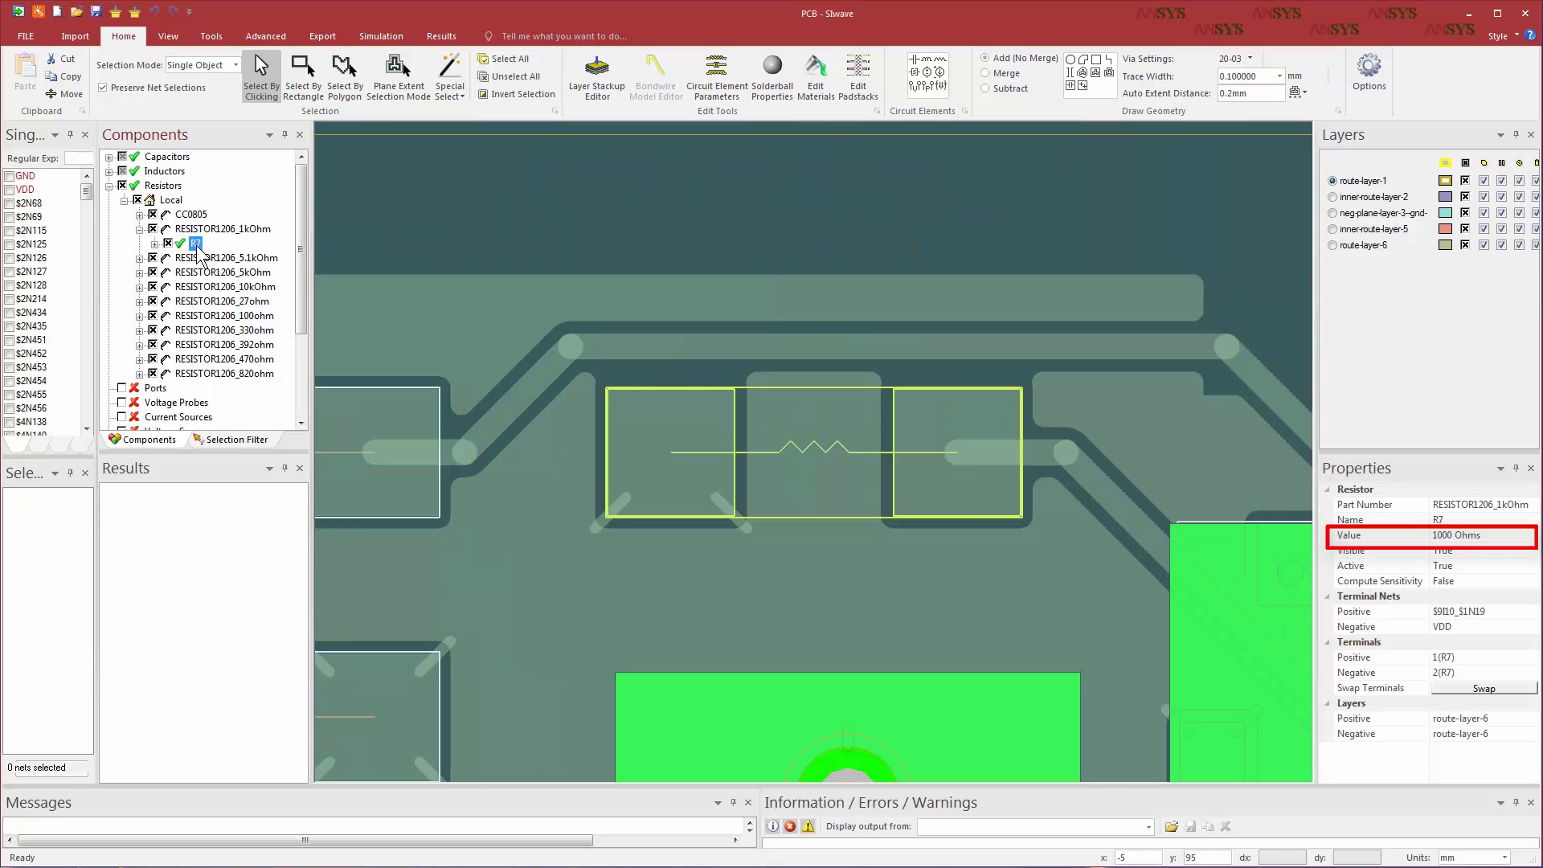
{"action": "left_click", "coordinate": [139, 229]}
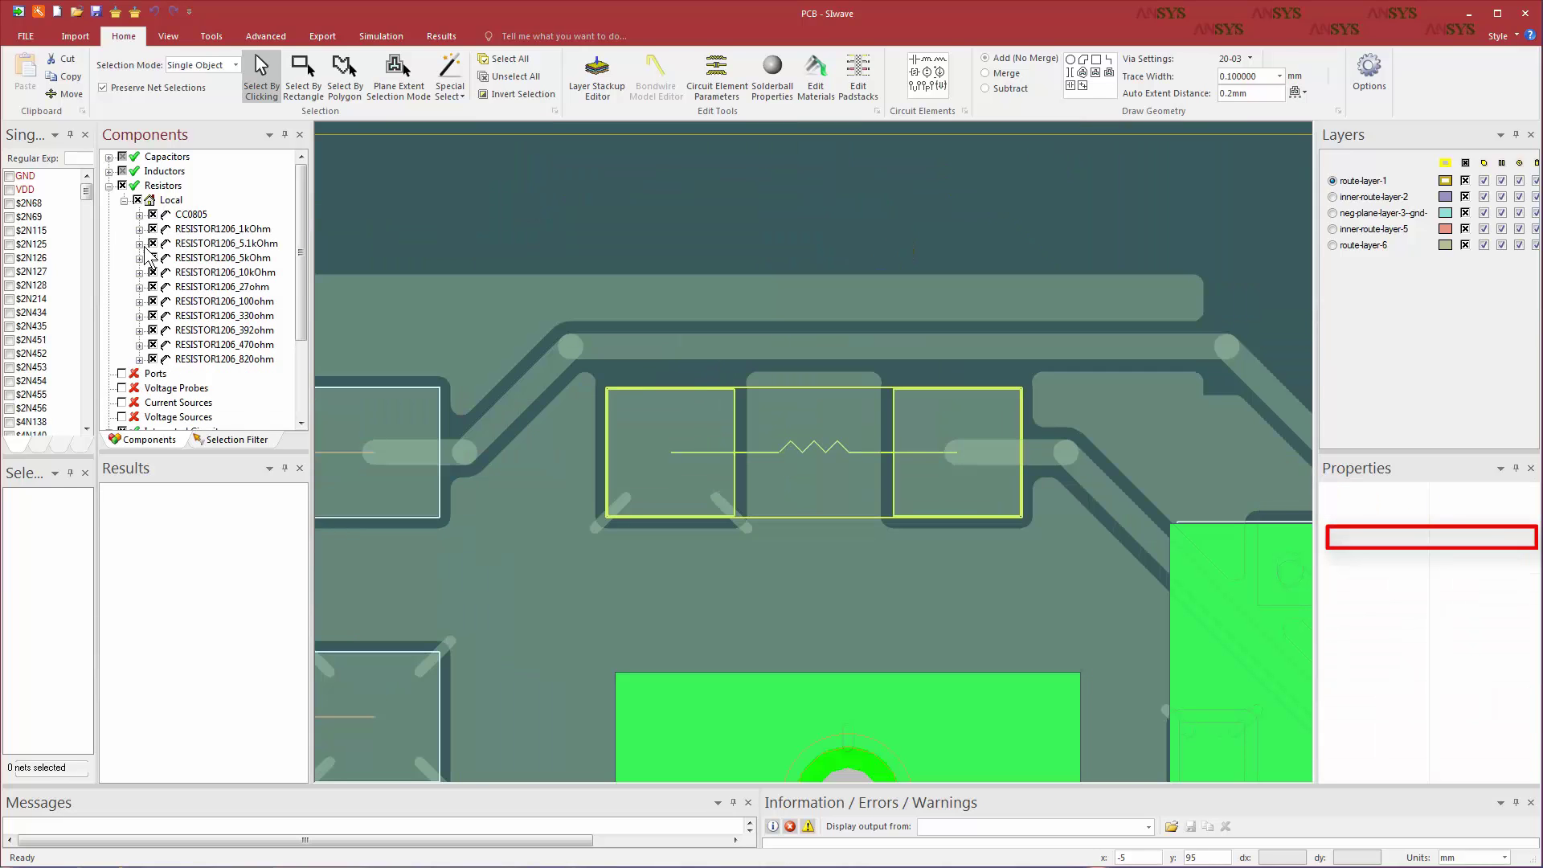
{"action": "left_click", "coordinate": [139, 287]}
{"action": "left_click", "coordinate": [195, 301]}
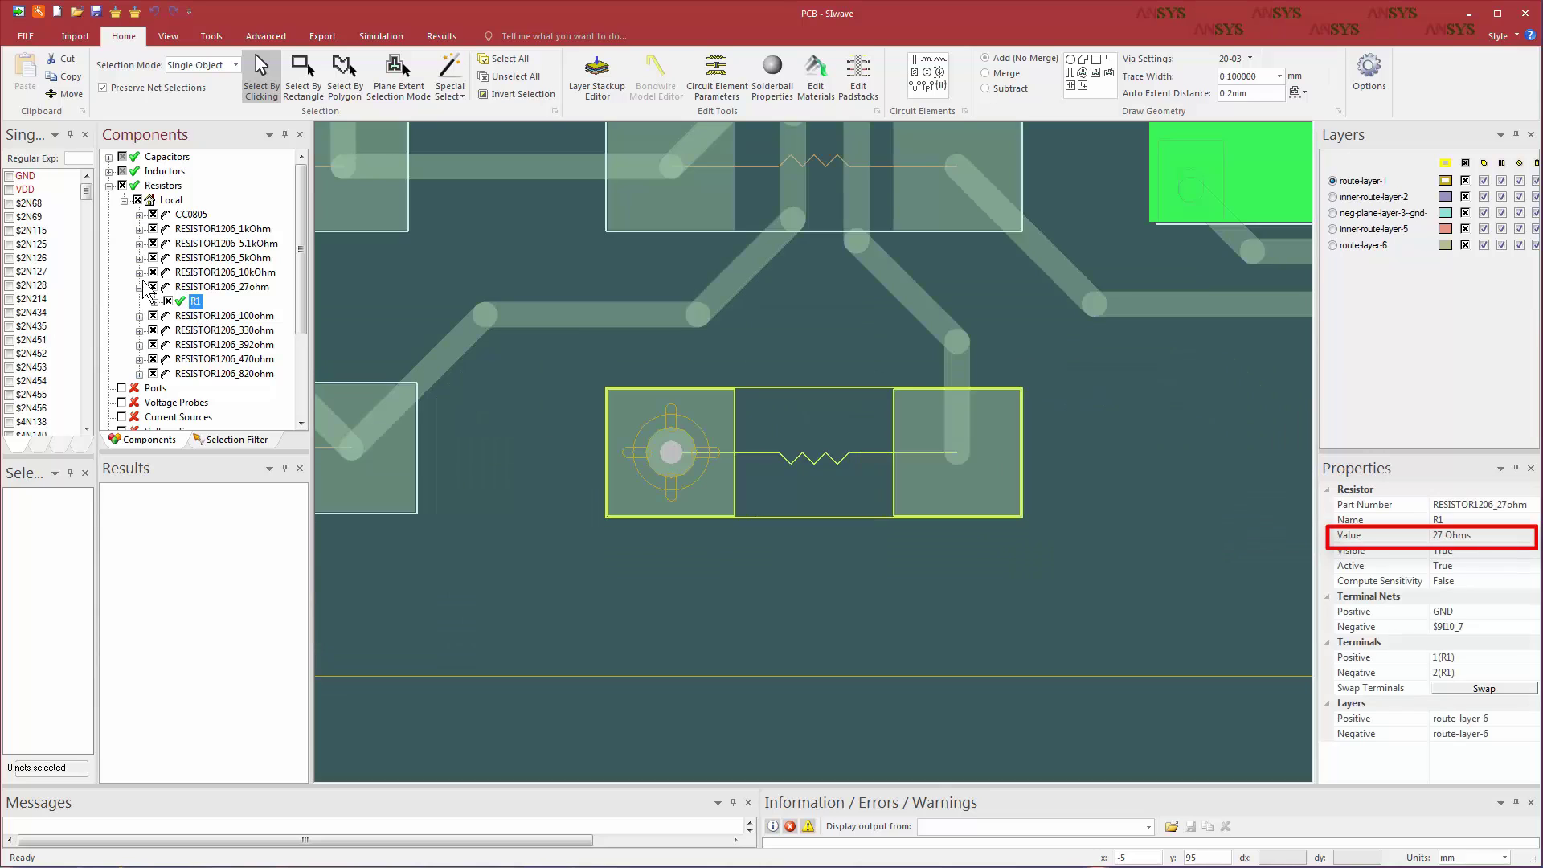
{"action": "left_click", "coordinate": [139, 286]}
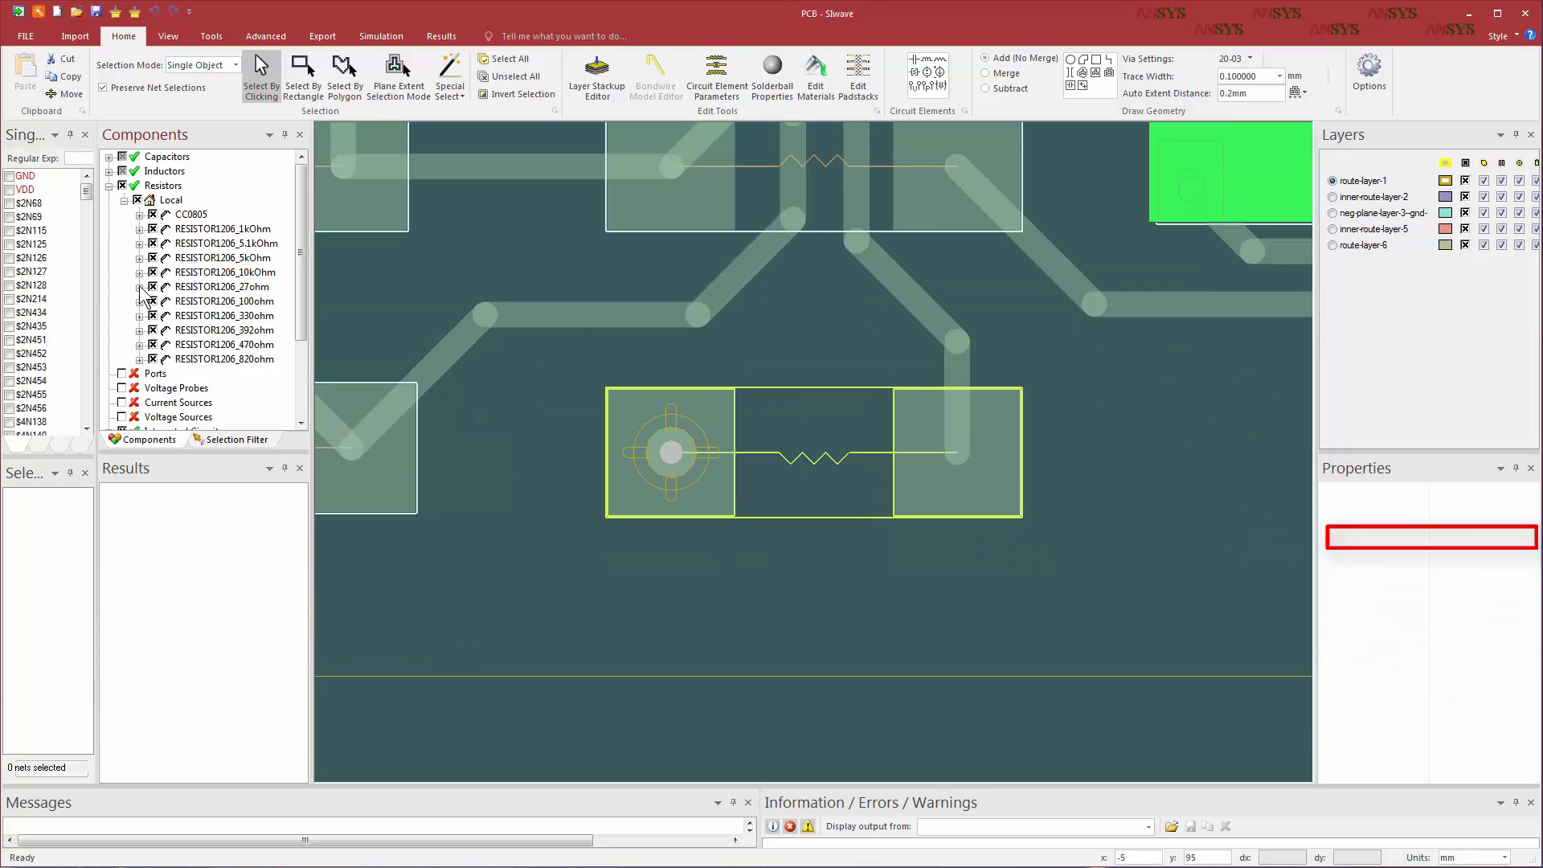
{"action": "left_click", "coordinate": [139, 345]}
{"action": "left_click", "coordinate": [195, 359]}
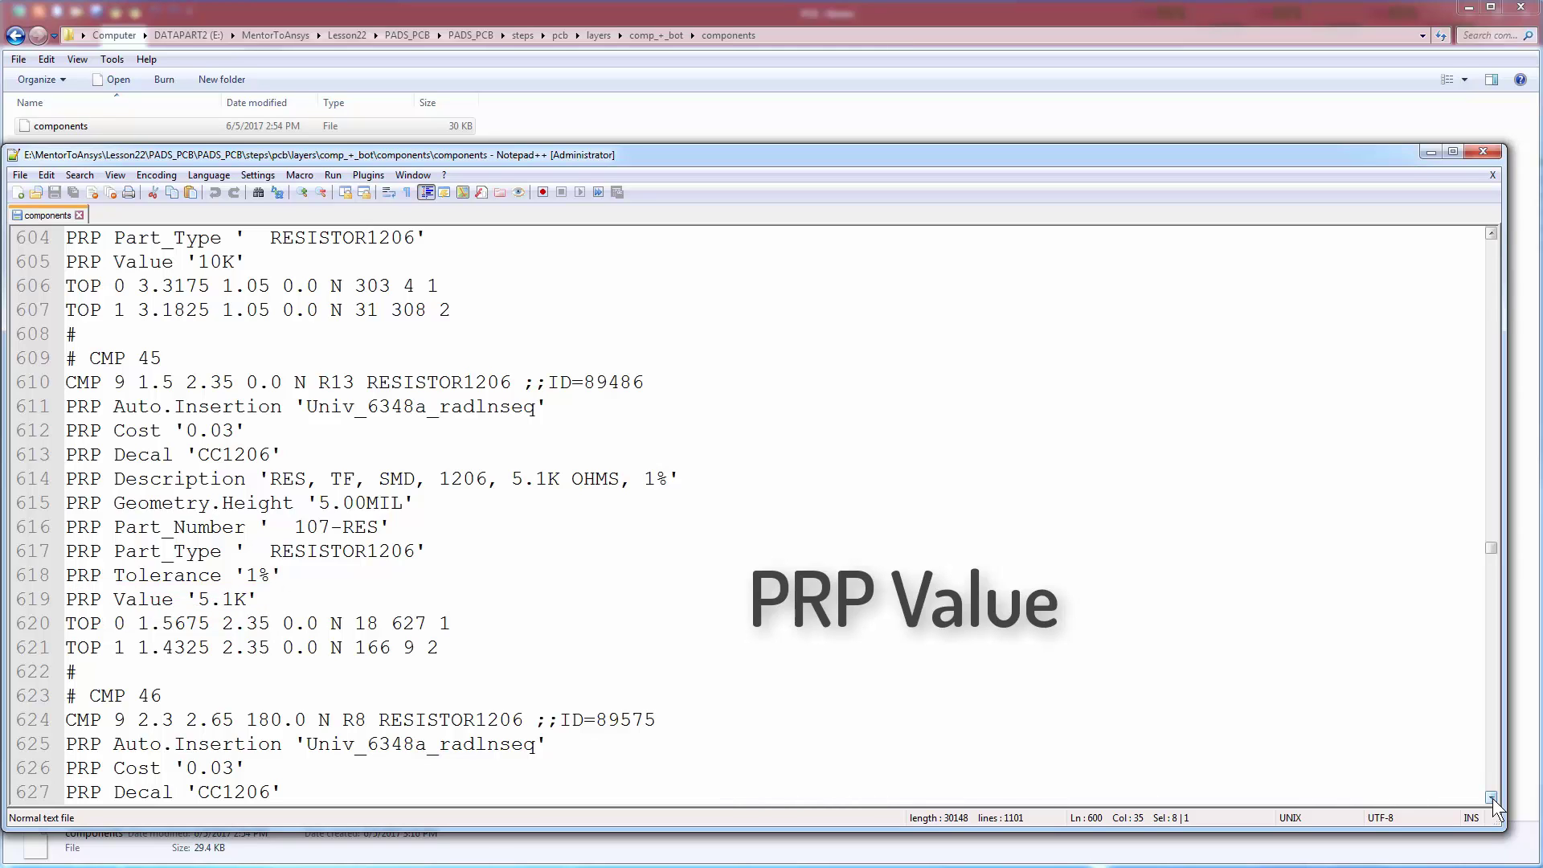
Step: Scroll through comp_+_bot's resistor entries, seeing PRP Value '5.1K' for R13, R8 and R14
{"action": "scroll", "coordinate": [1491, 799], "scroll_direction": "down", "scroll_amount": 2}
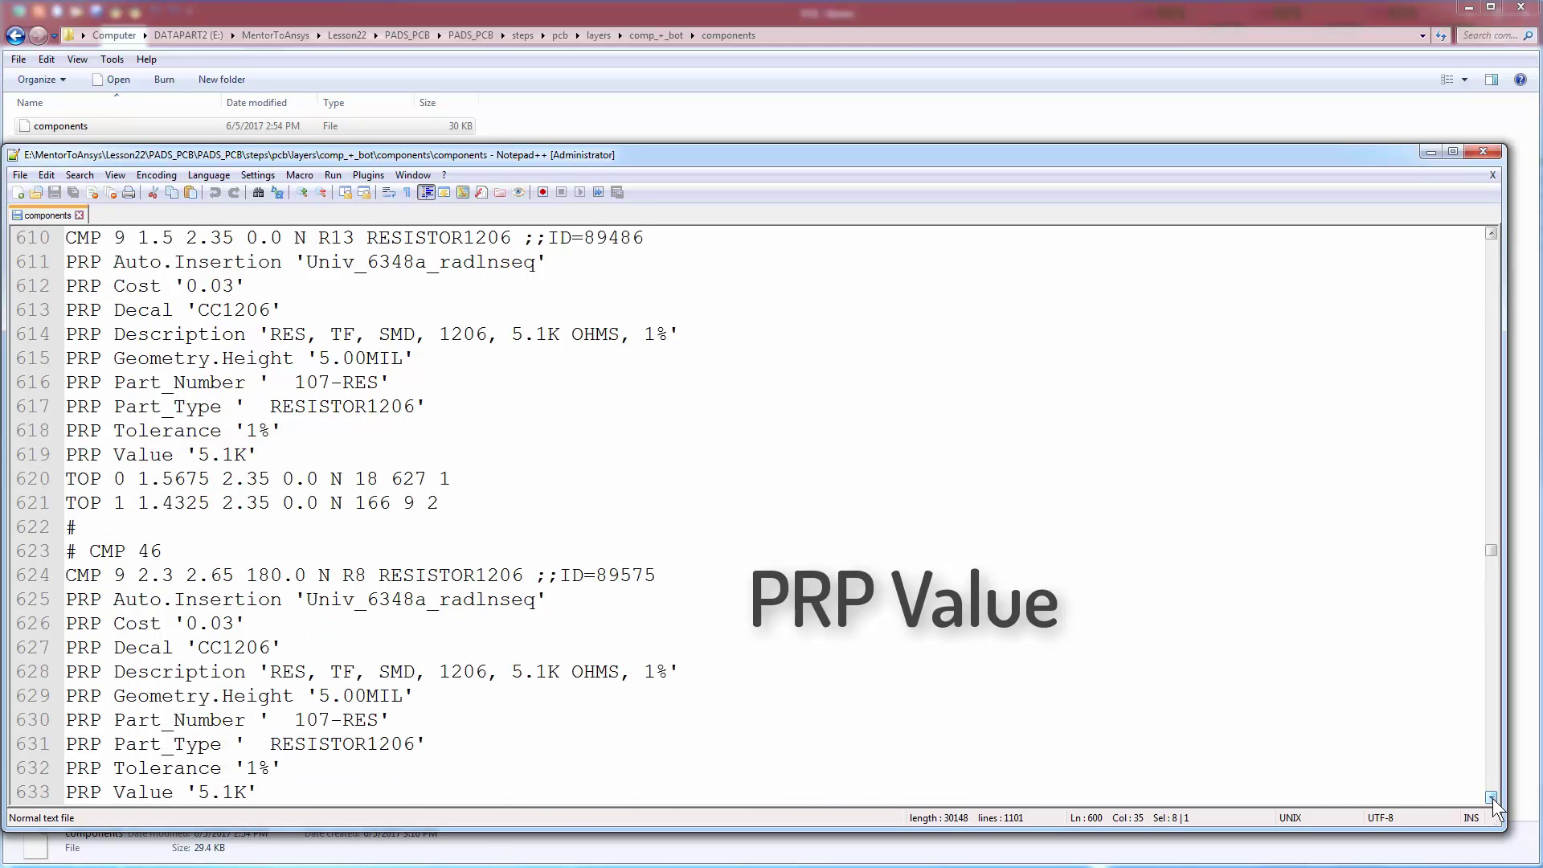
{"action": "scroll", "coordinate": [1491, 800], "scroll_direction": "down", "scroll_amount": 4}
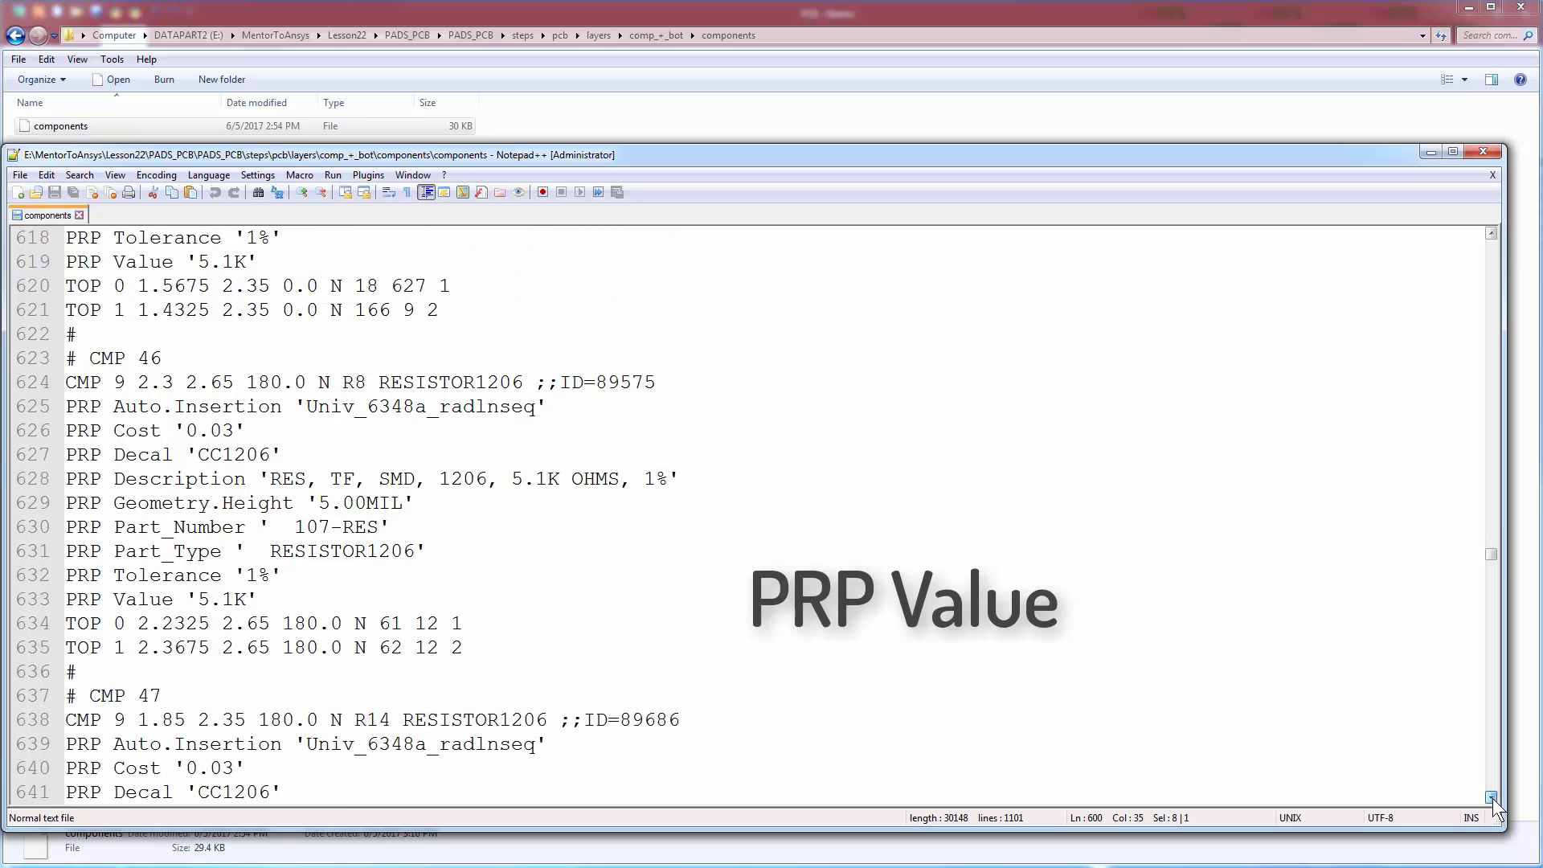
{"action": "scroll", "coordinate": [1491, 800], "scroll_direction": "down", "scroll_amount": 3}
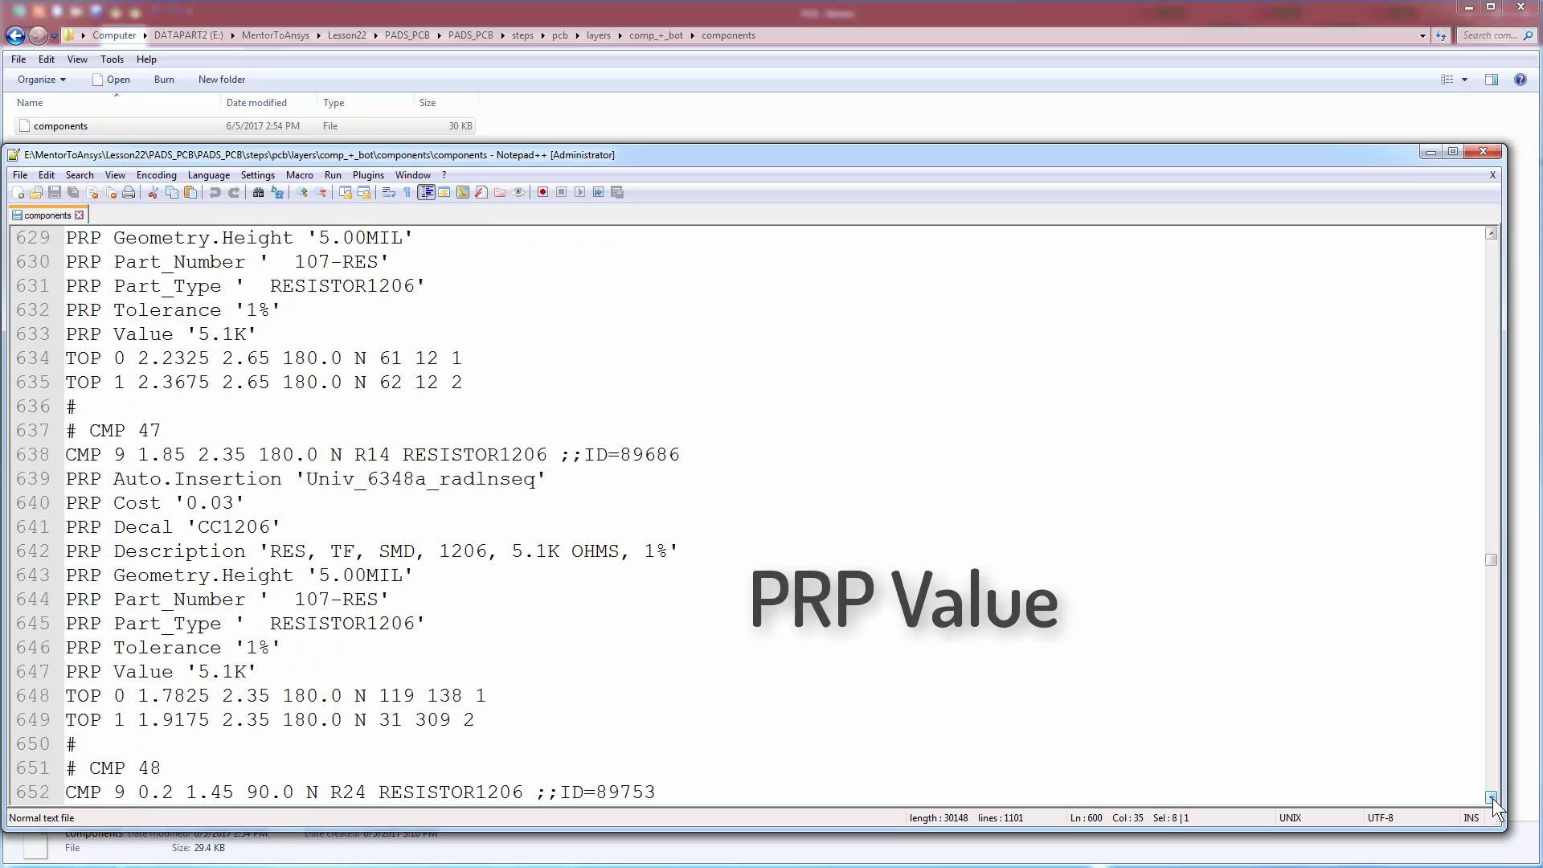
{"action": "scroll", "coordinate": [1491, 800], "scroll_direction": "down", "scroll_amount": 2}
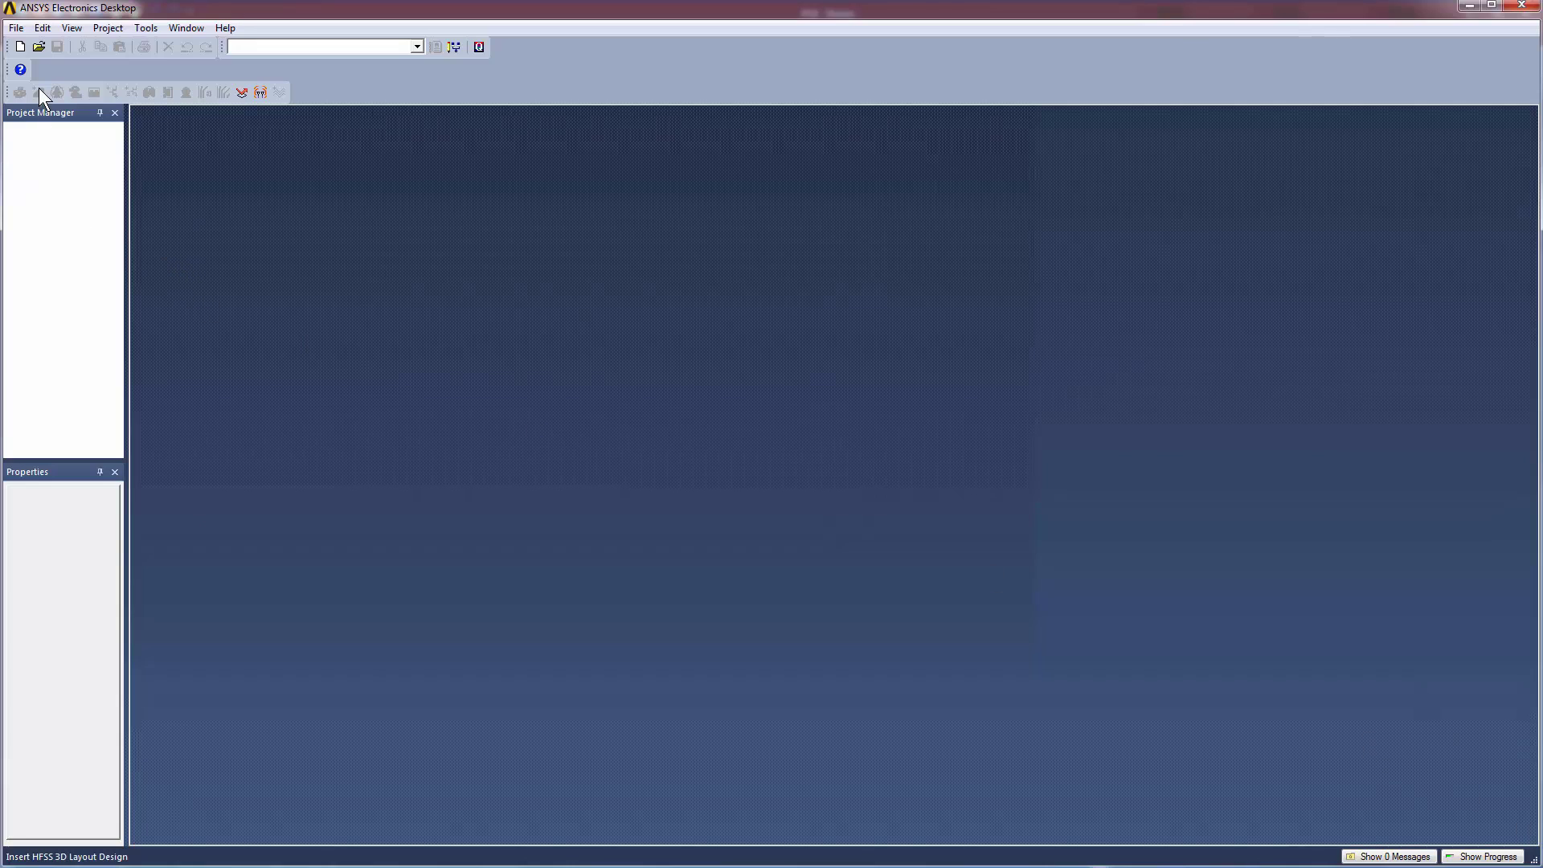
Step: Import PADS_PCB.tgz via File > Import > ODB++ and accept the ODB++ Import dialog
{"action": "left_click", "coordinate": [15, 29]}
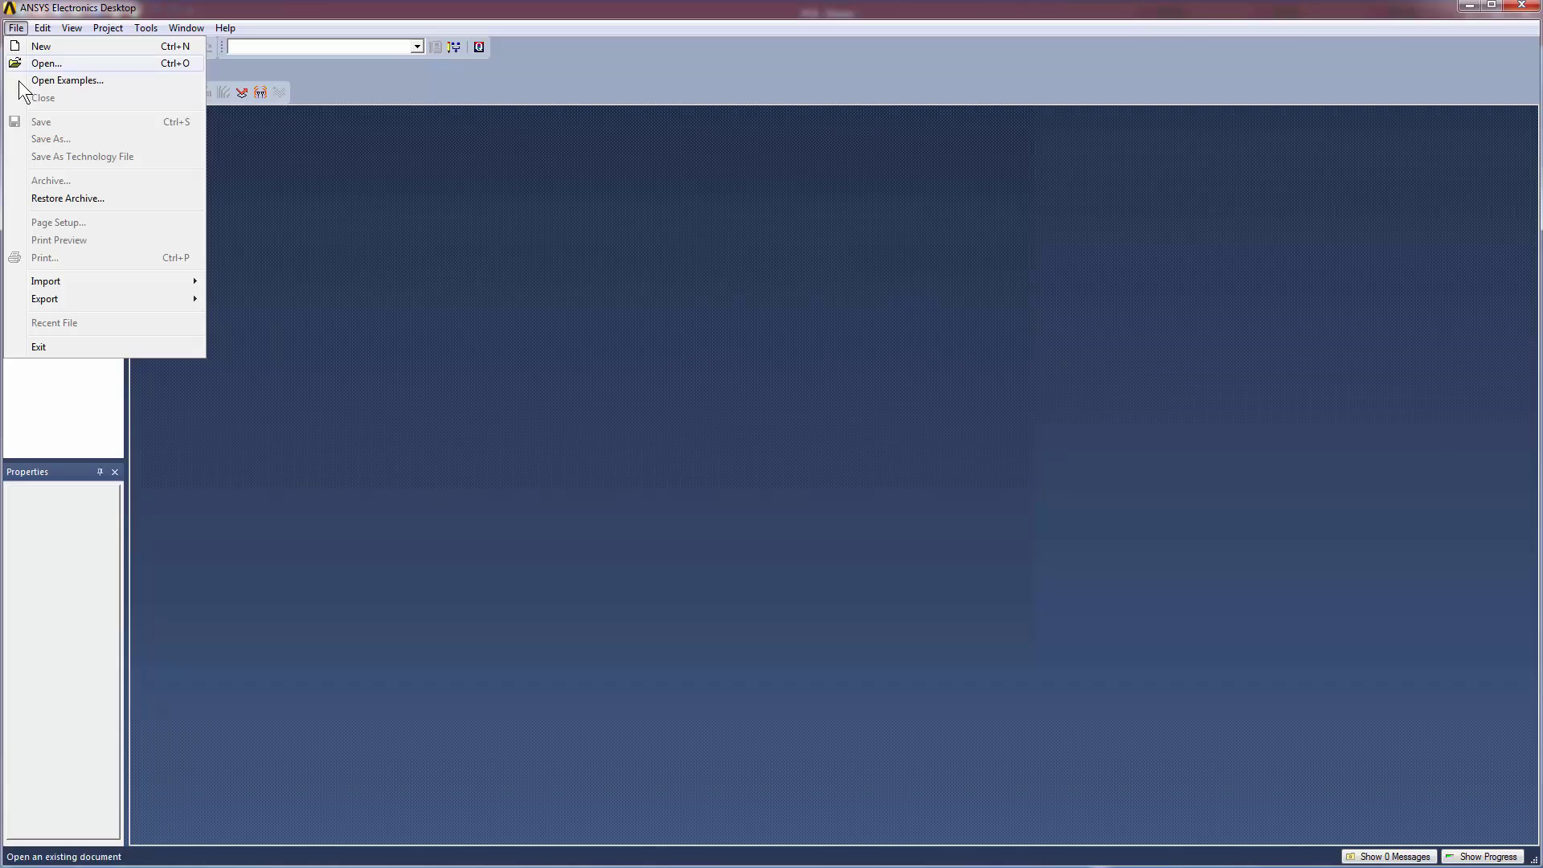
{"action": "mouse_move", "coordinate": [53, 283]}
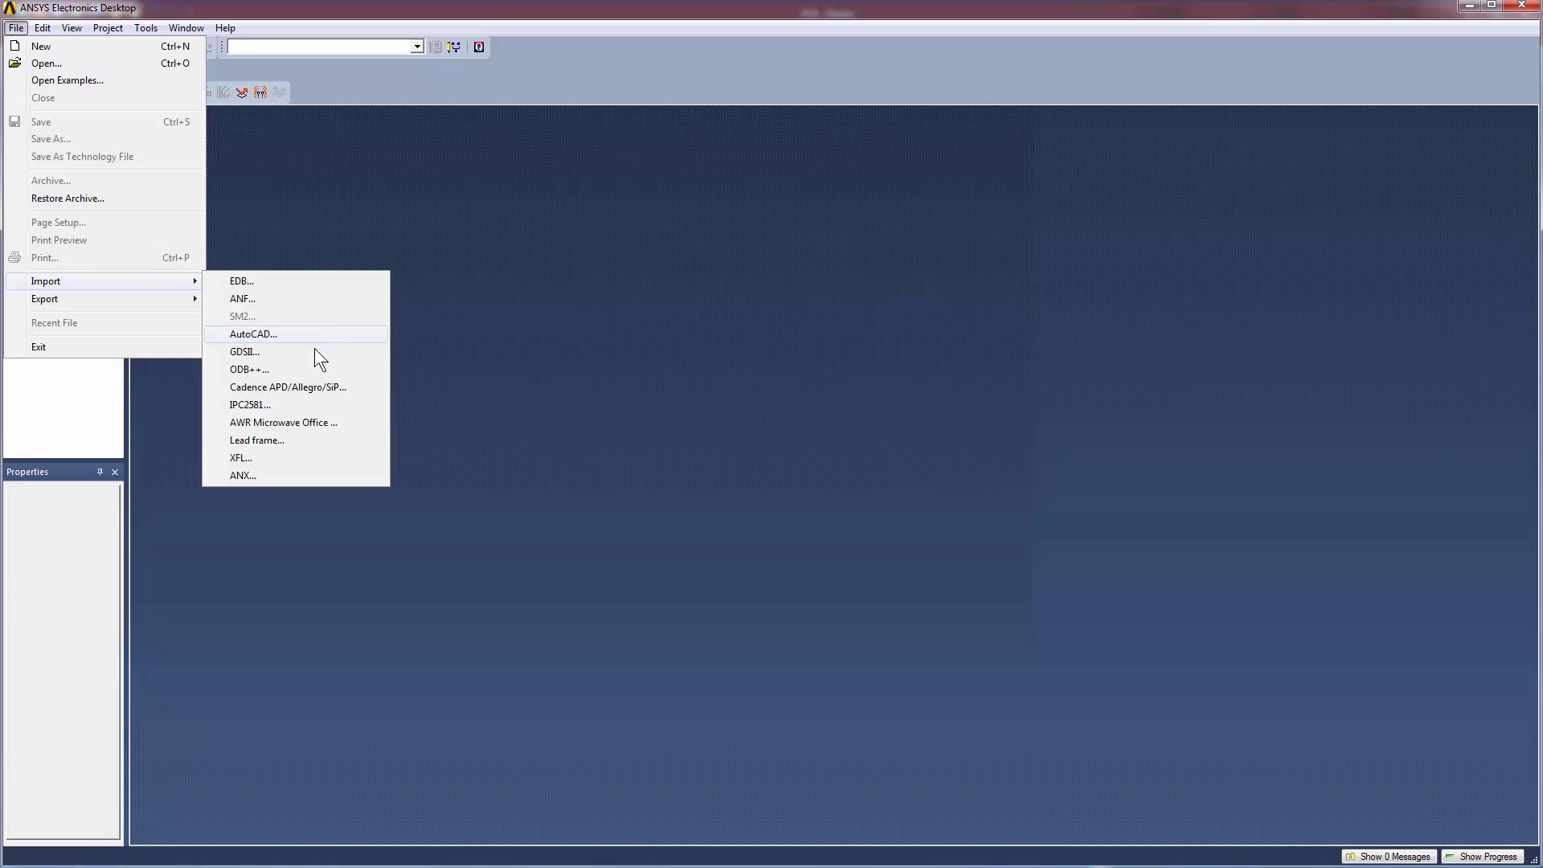
{"action": "left_click", "coordinate": [313, 369]}
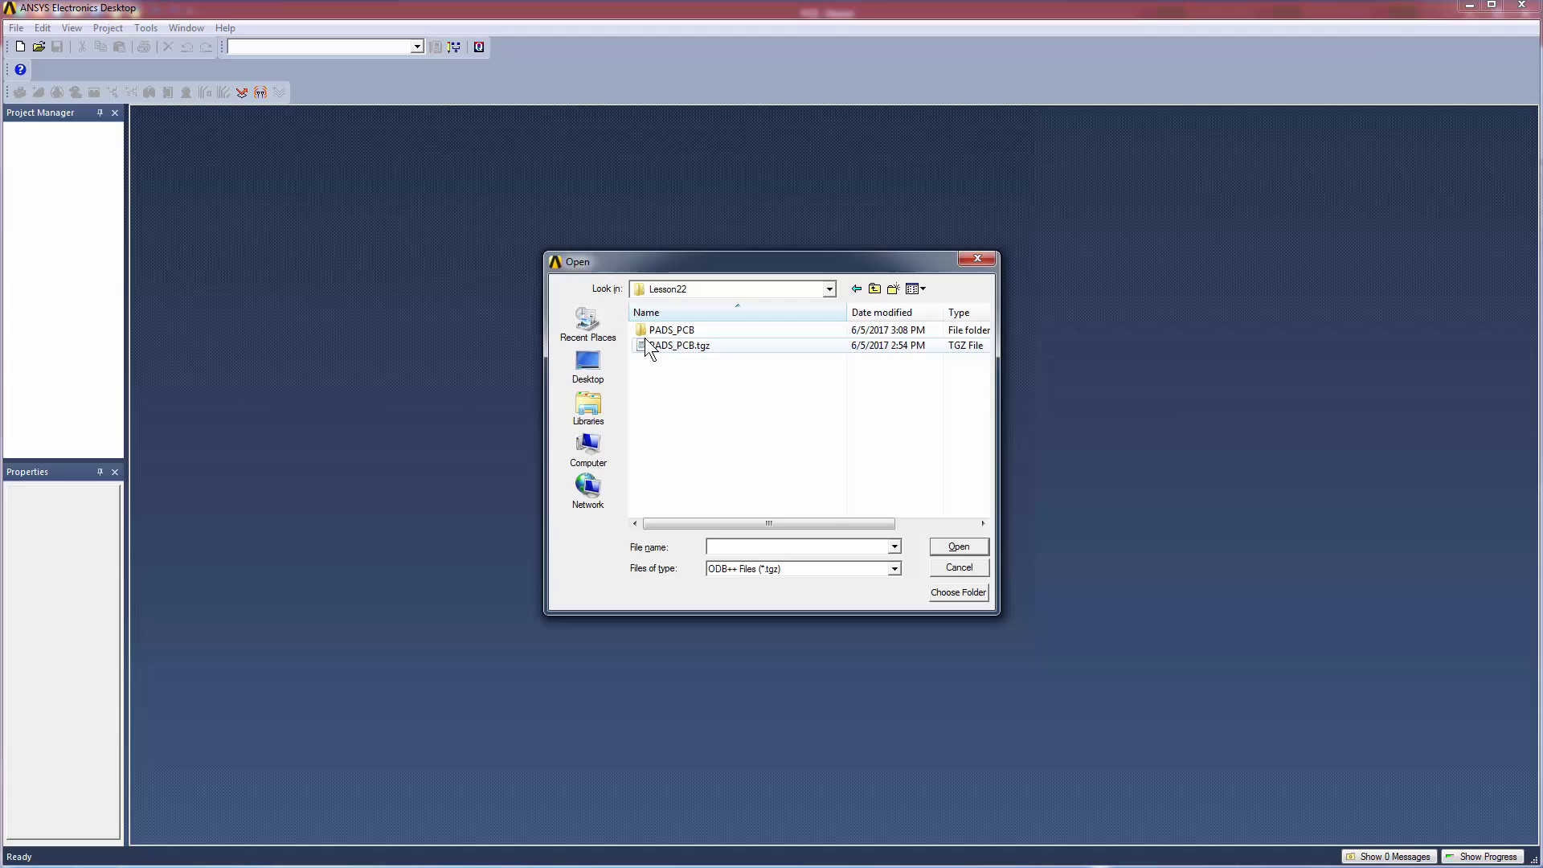
{"action": "left_click", "coordinate": [744, 347]}
{"action": "left_click", "coordinate": [944, 545]}
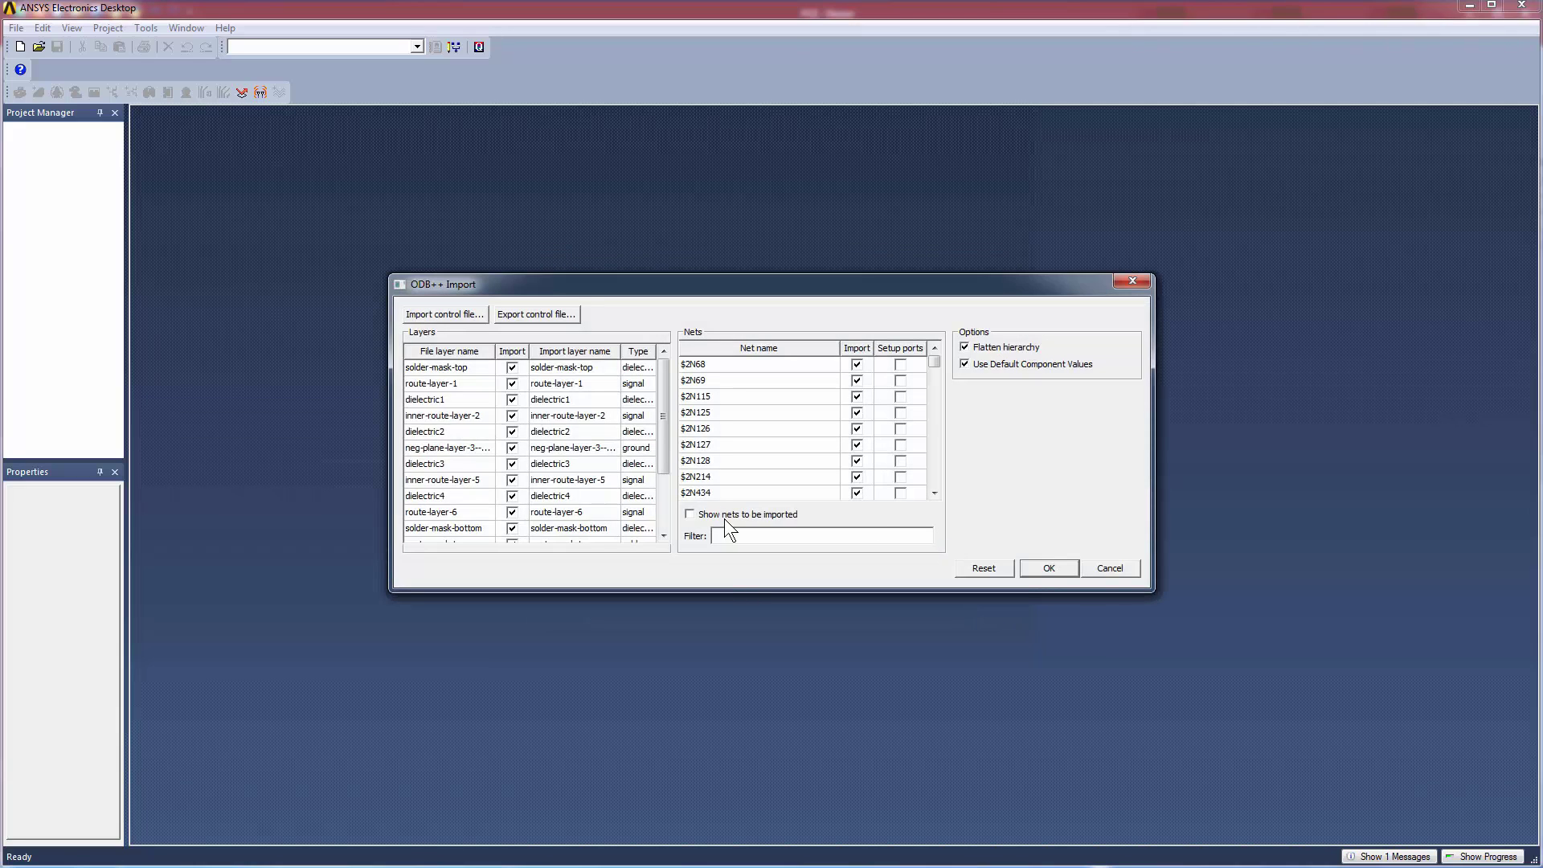
{"action": "left_click_drag", "start_coordinate": [662, 452], "coordinate": [672, 528]}
{"action": "left_click_drag", "start_coordinate": [934, 366], "coordinate": [937, 504]}
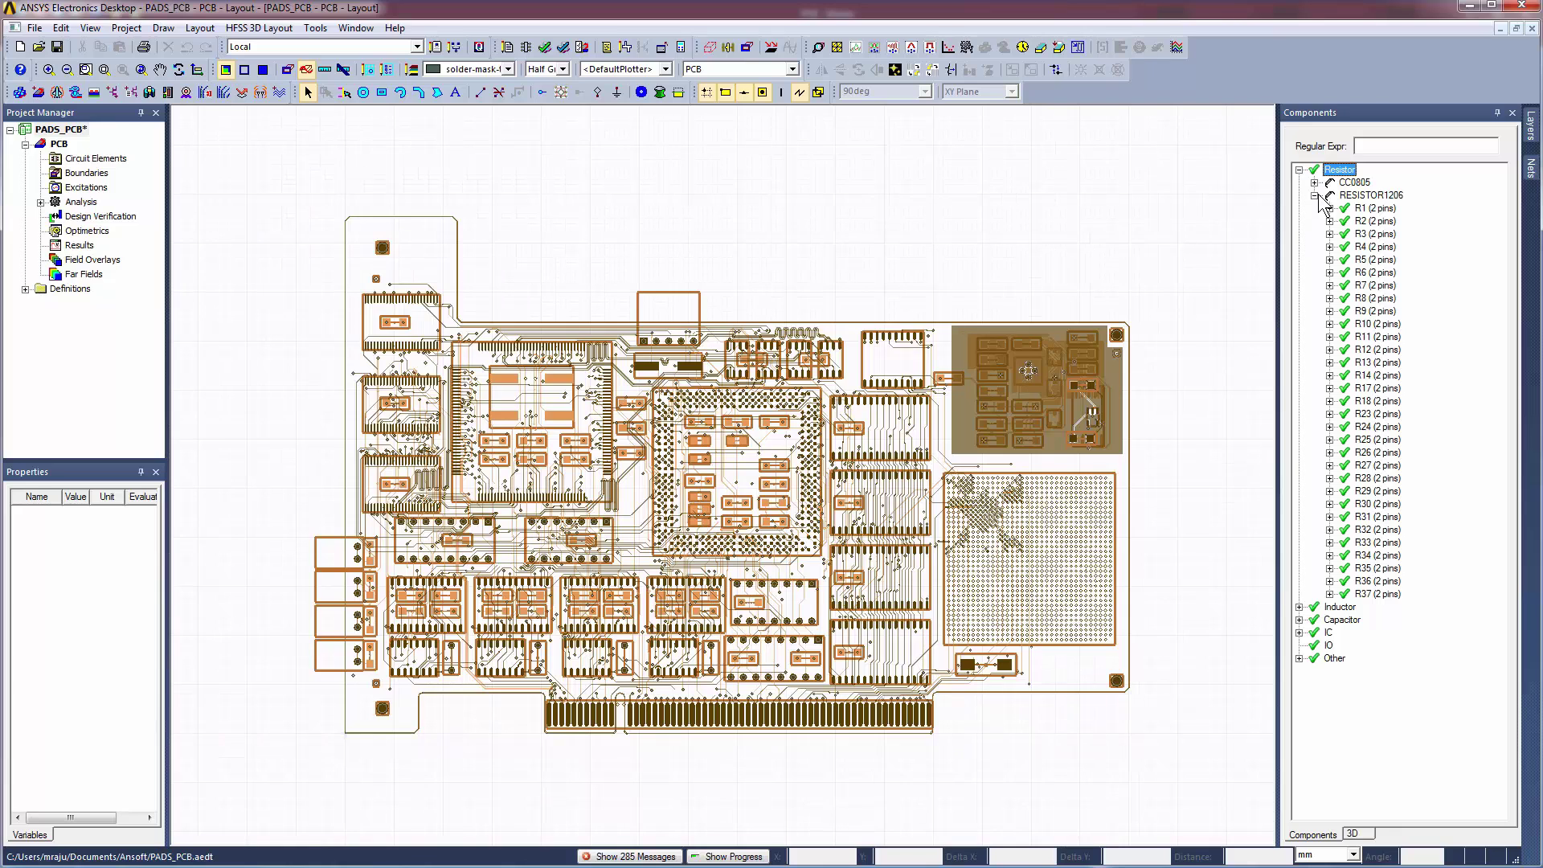
Step: Show the full layer list in an enlarged Edit Layers stackup editor
{"action": "left_click", "coordinate": [1314, 195]}
{"action": "left_click", "coordinate": [412, 69]}
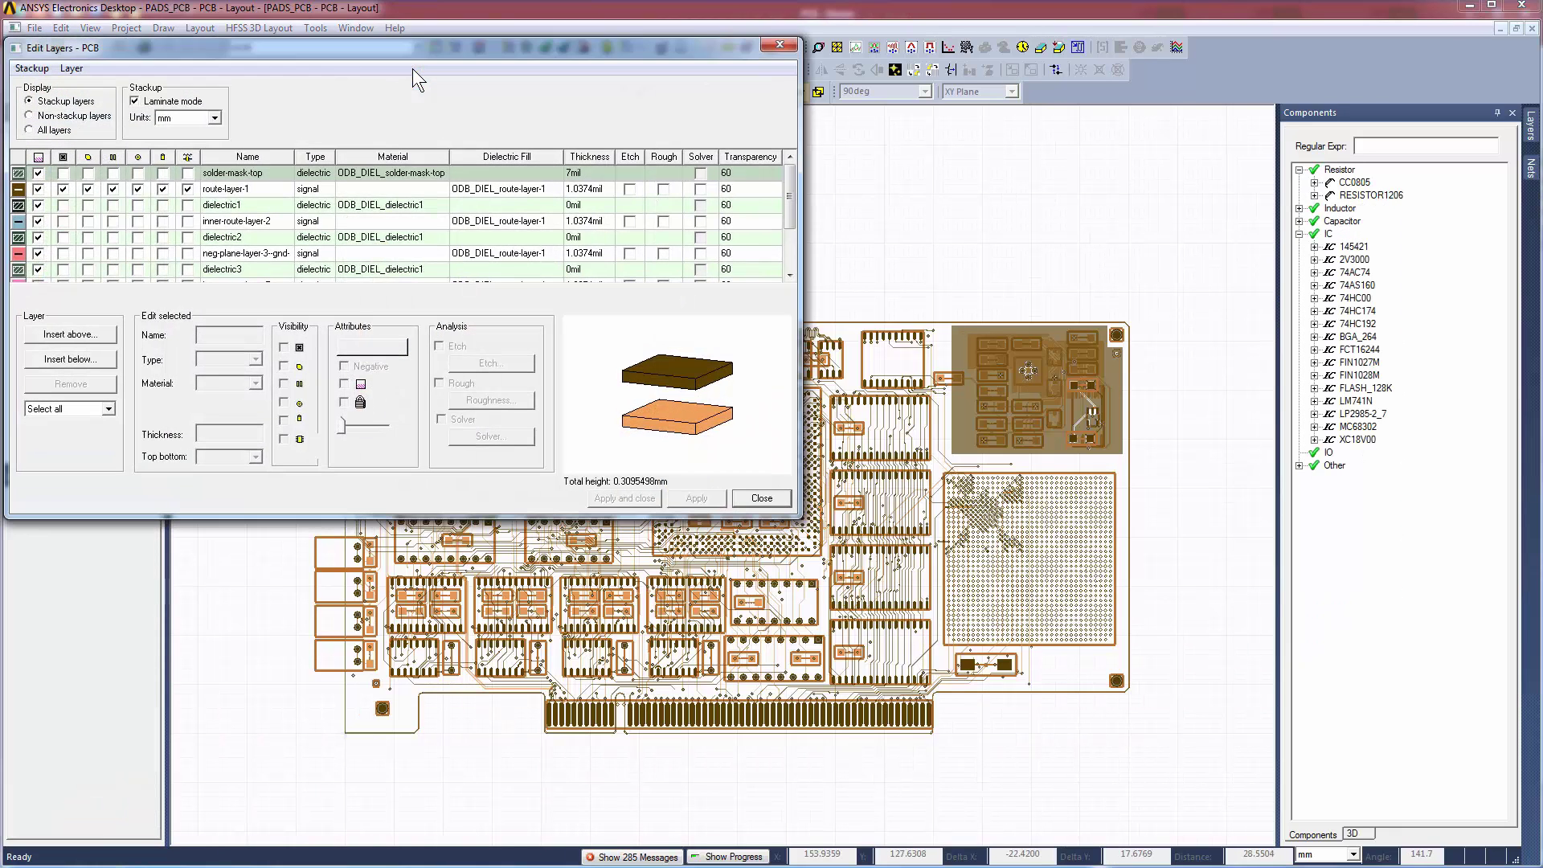
{"action": "left_click_drag", "start_coordinate": [800, 518], "coordinate": [1058, 778]}
{"action": "left_click", "coordinate": [30, 129]}
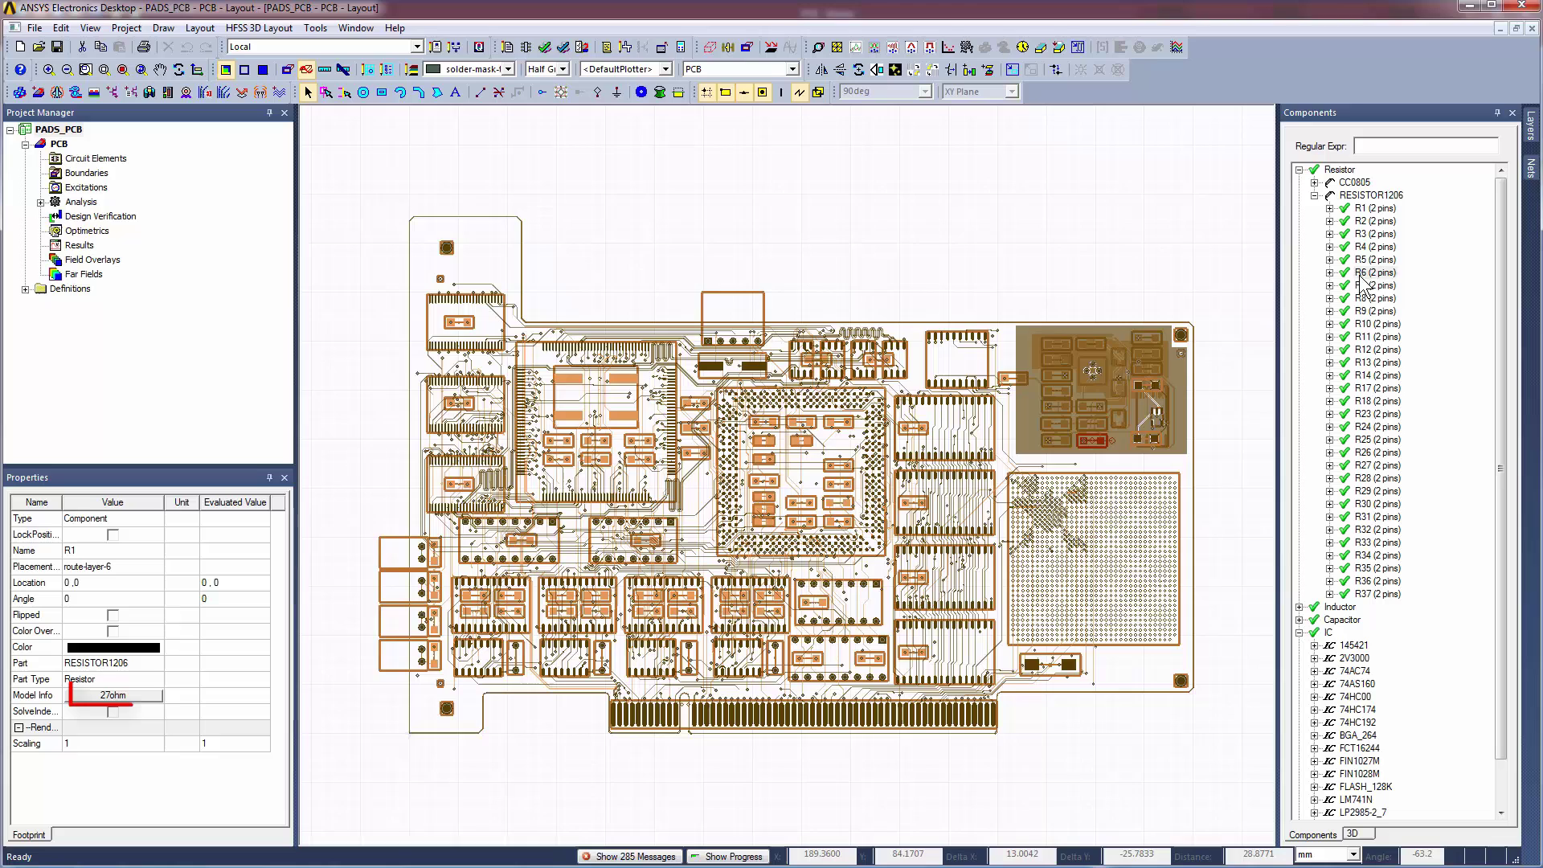
Step: Check model values of resistors R13, R23, R28, R3, R36, R35 and R30
{"action": "left_click", "coordinate": [1373, 361]}
{"action": "left_click", "coordinate": [1369, 414]}
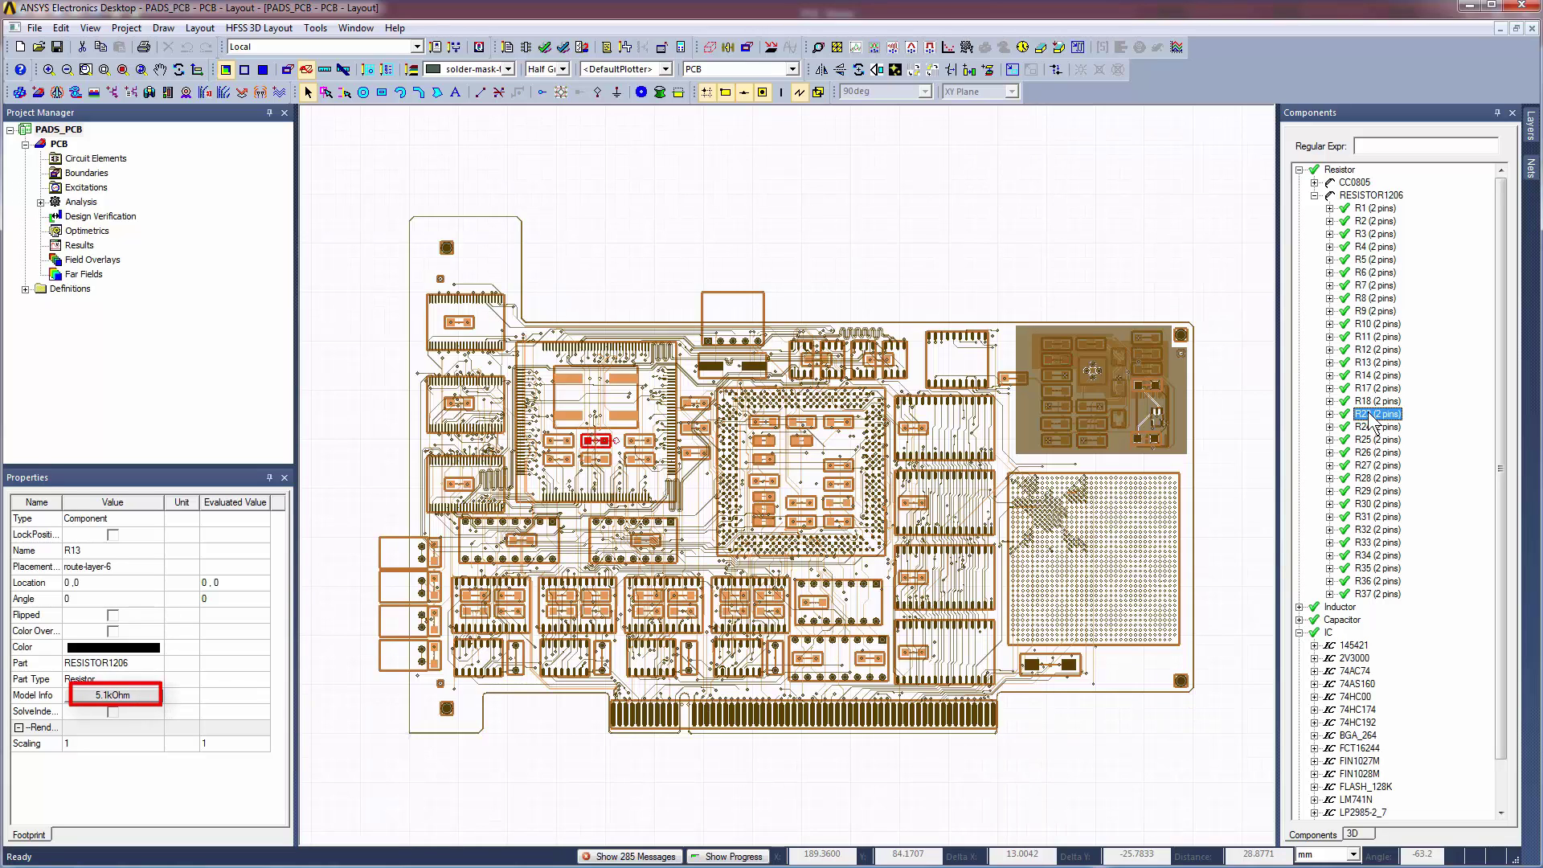
{"action": "left_click", "coordinate": [1366, 479]}
{"action": "left_click", "coordinate": [1369, 235]}
{"action": "left_click", "coordinate": [1371, 581]}
{"action": "left_click", "coordinate": [1371, 568]}
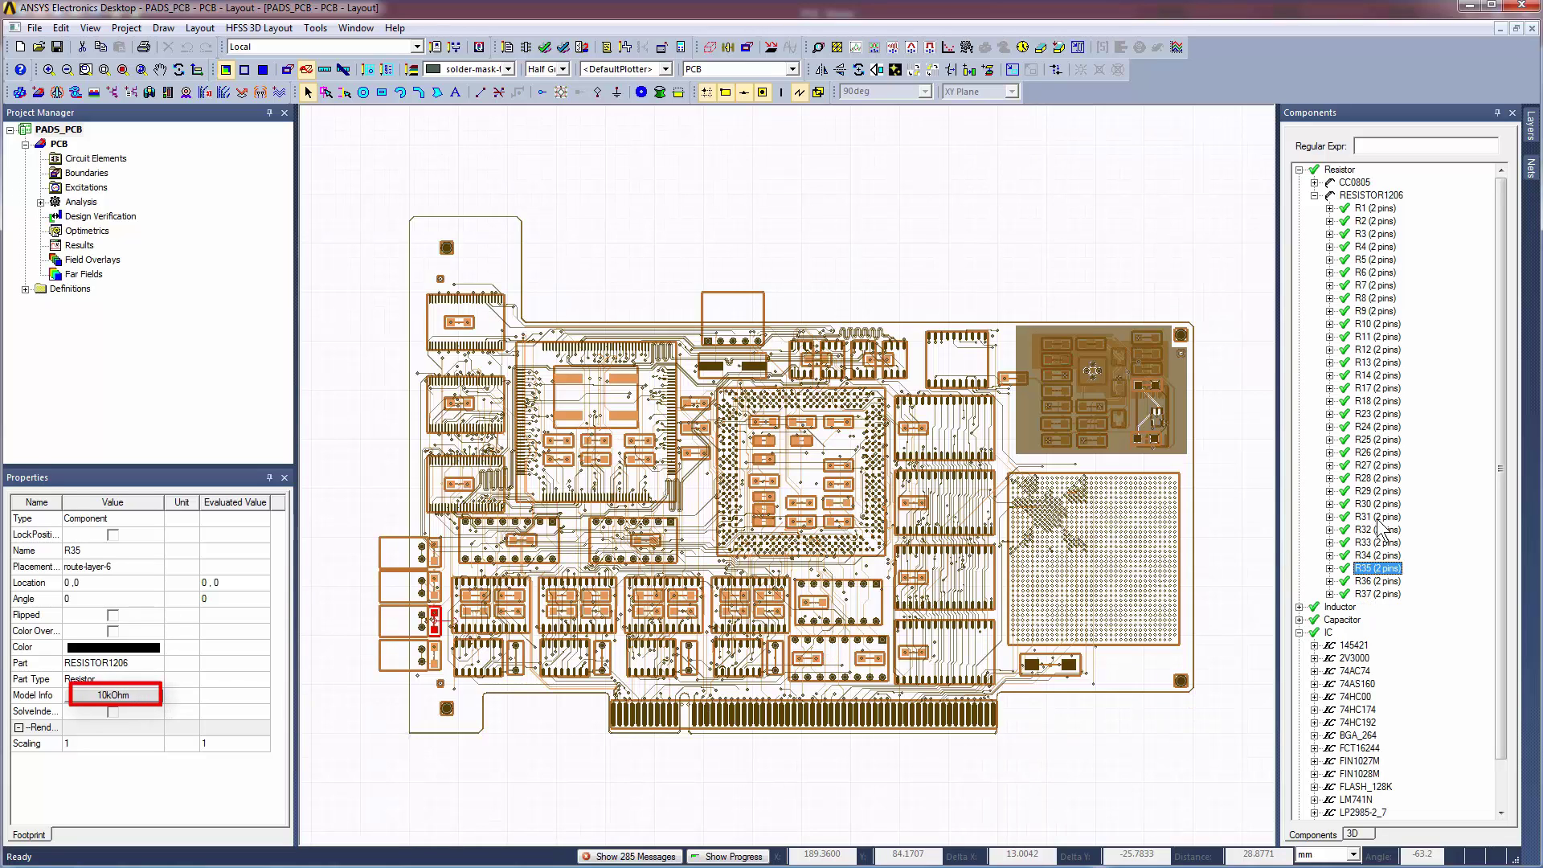
{"action": "left_click", "coordinate": [1379, 504]}
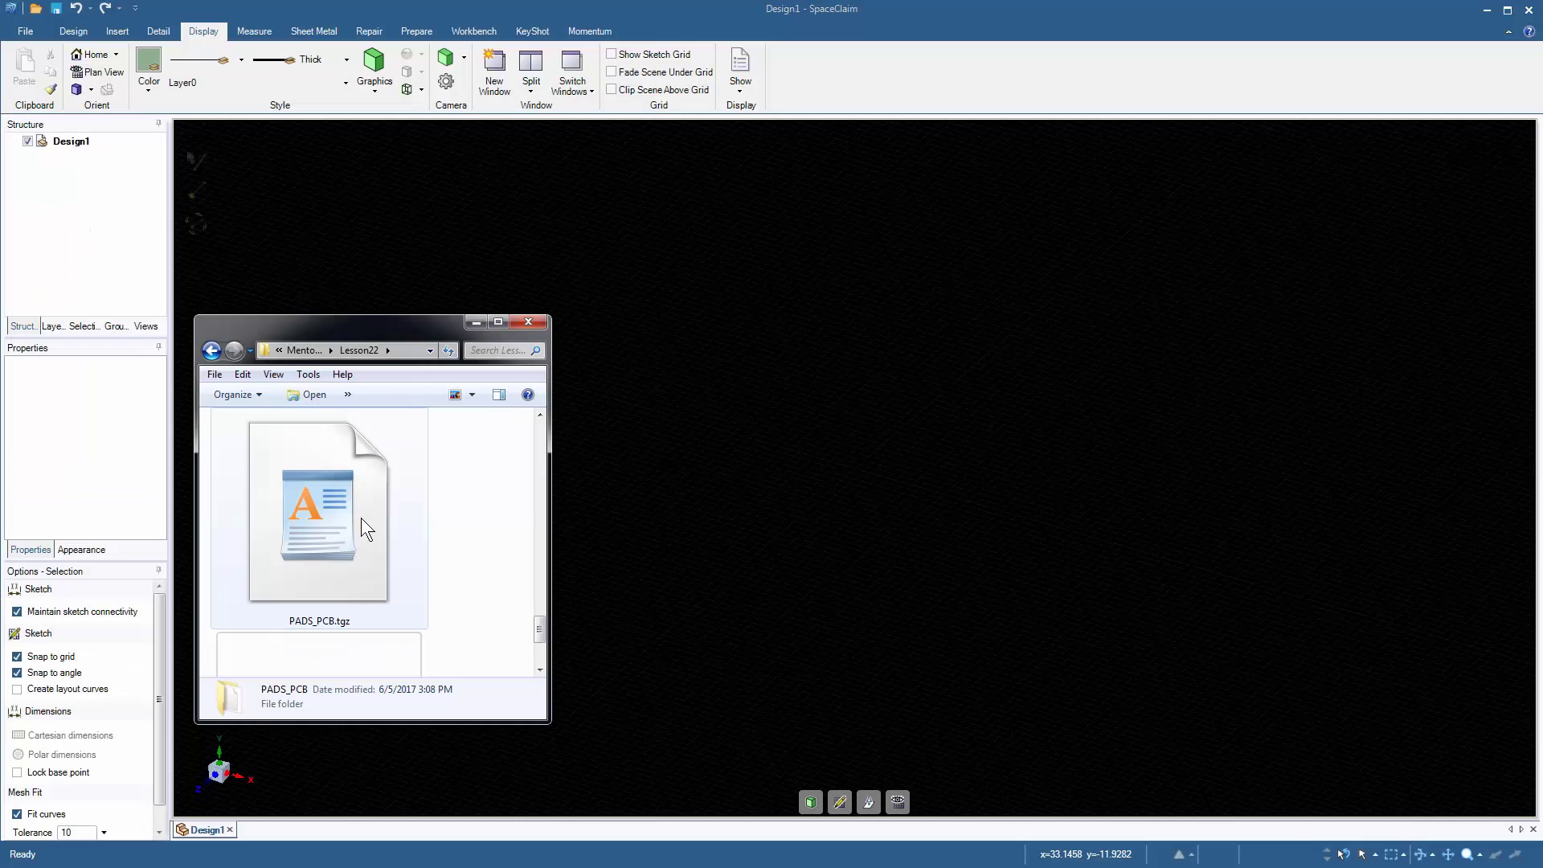
Step: Drag PADS_PCB.tgz from Explorer into SpaceClaim's Design1 to import the board
{"action": "left_click", "coordinate": [360, 517]}
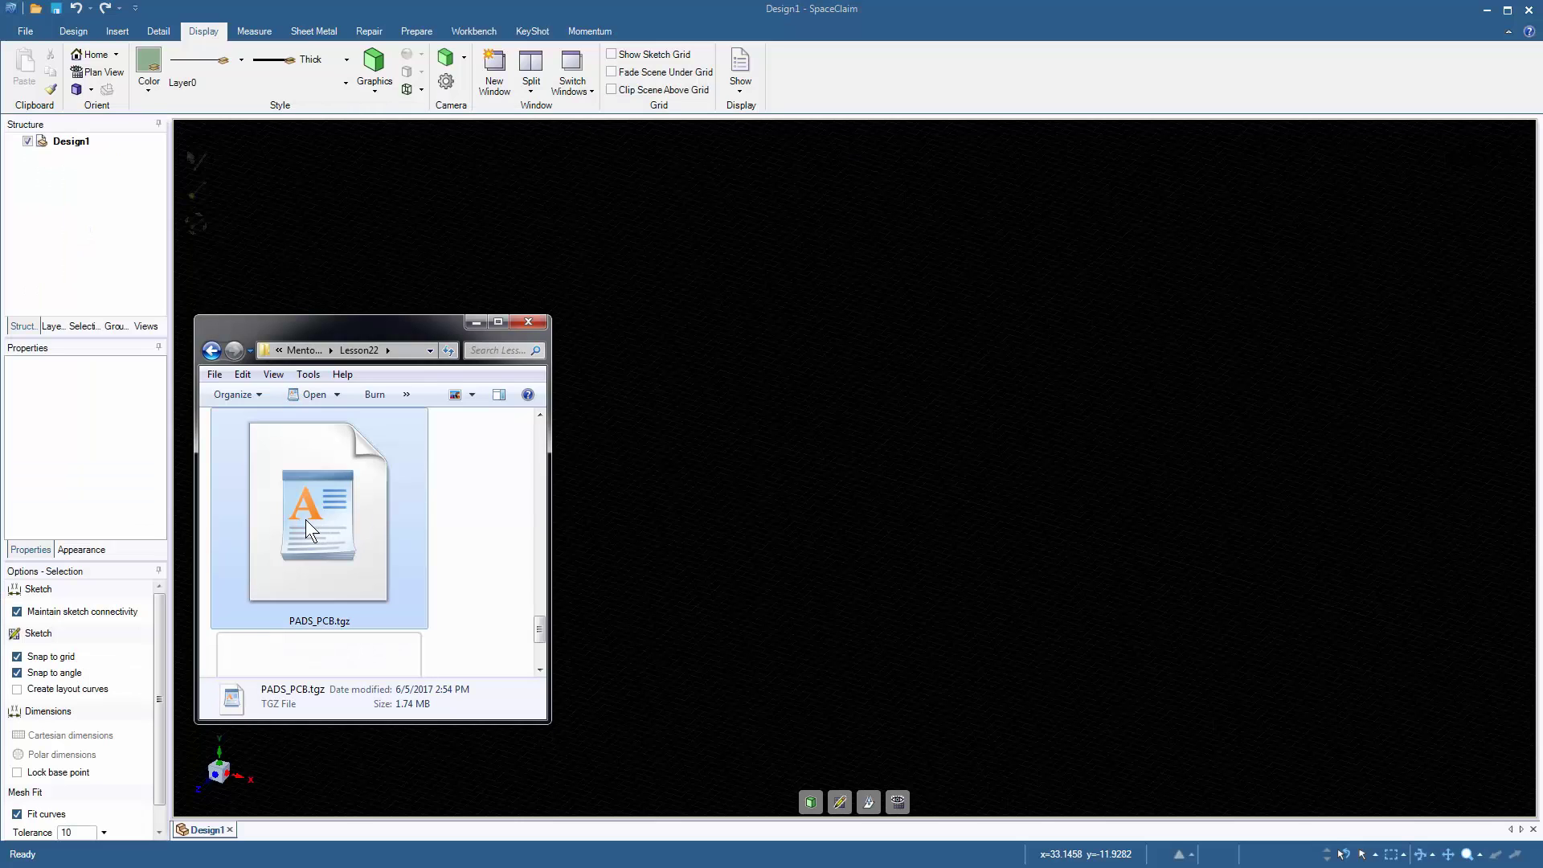
{"action": "left_click_drag", "start_coordinate": [306, 519], "coordinate": [792, 494]}
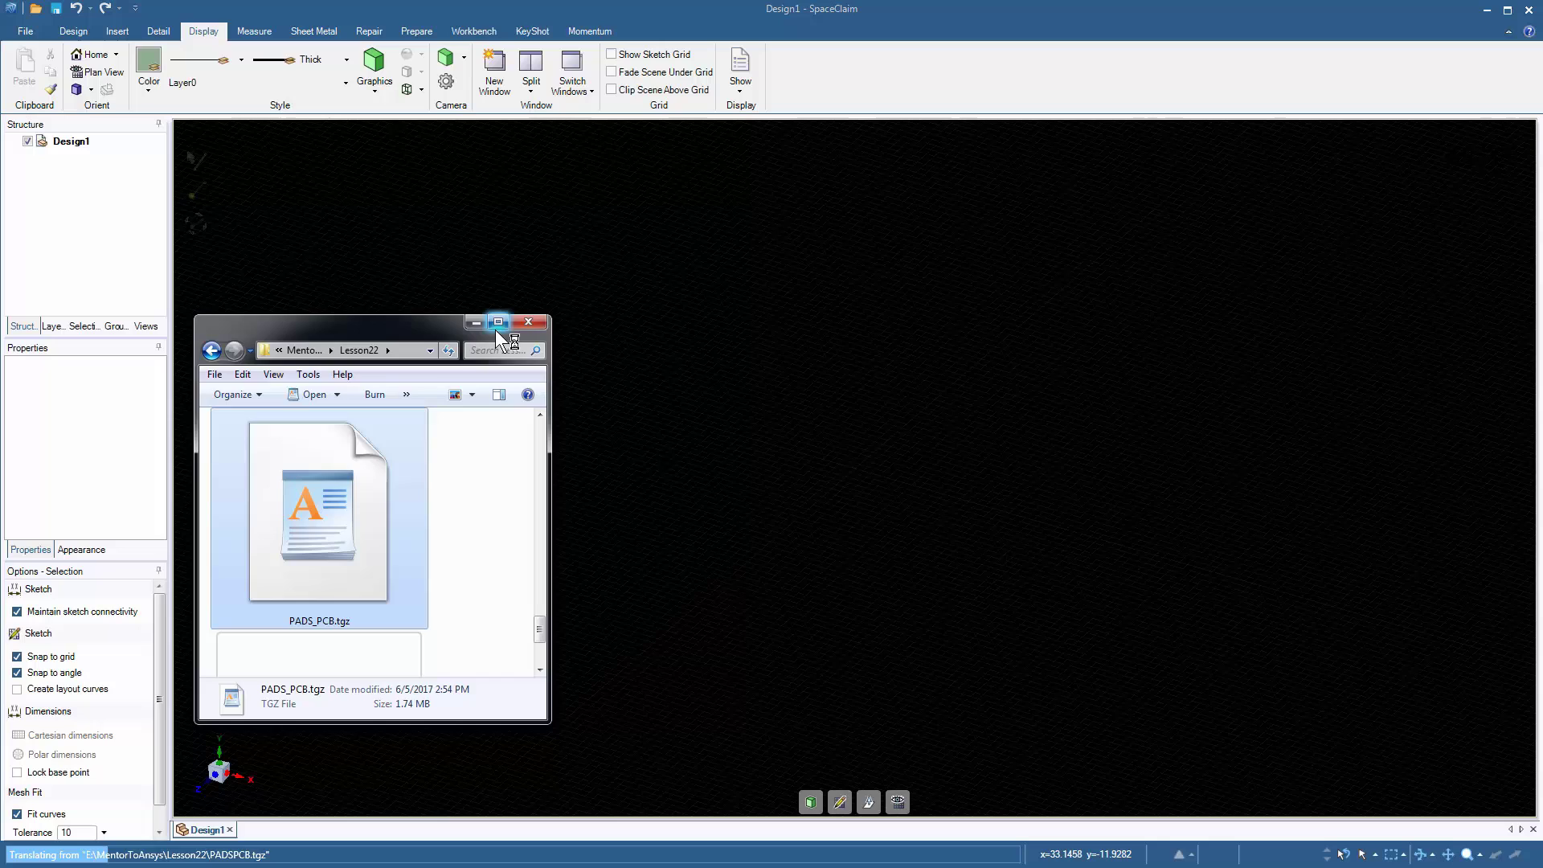
{"action": "left_click", "coordinate": [477, 321]}
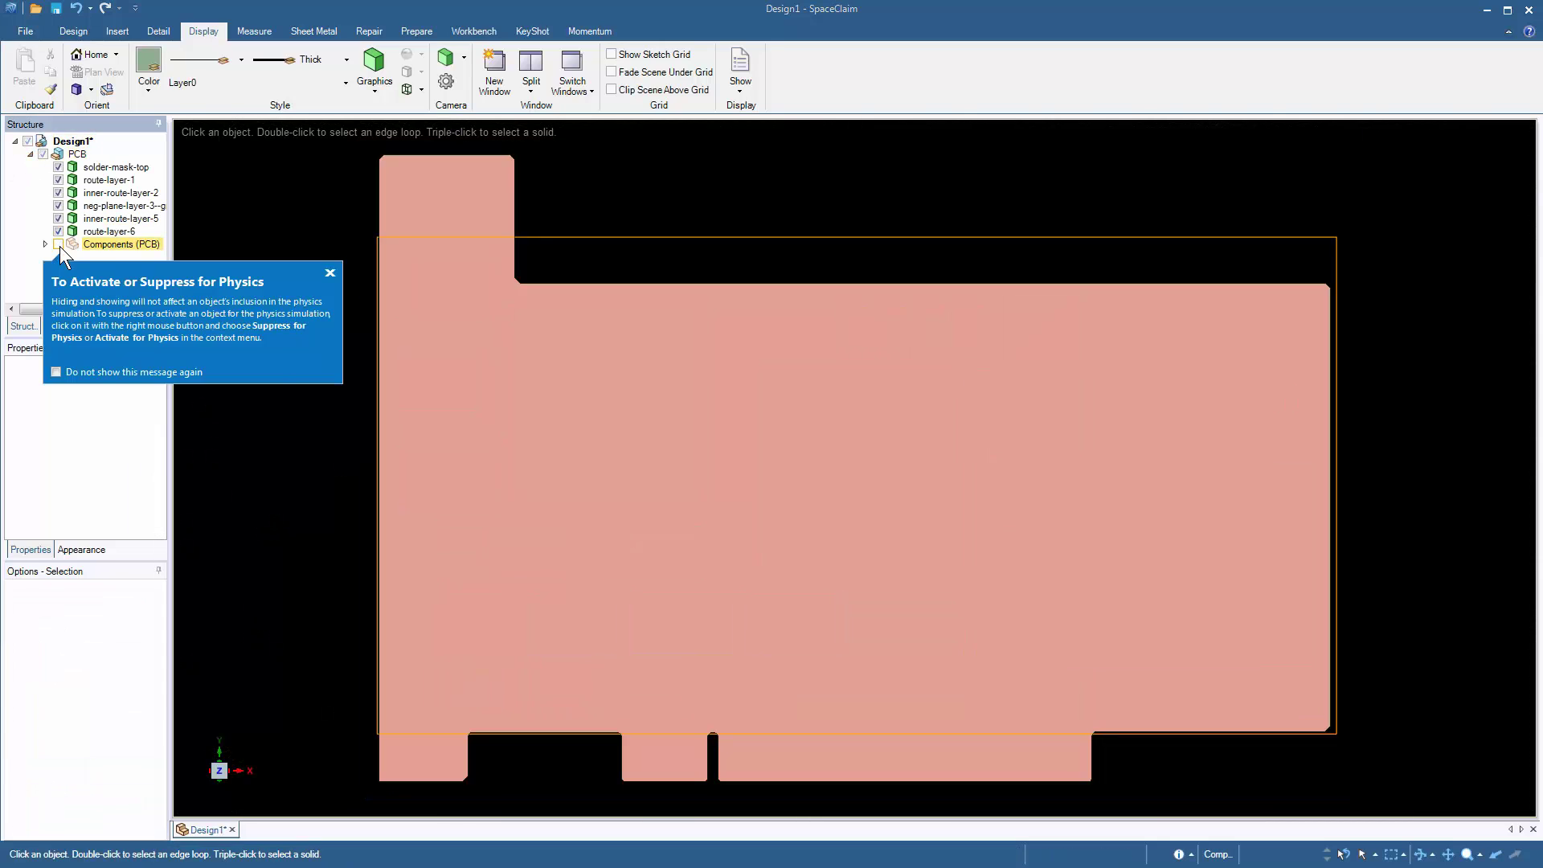
Step: Hide the Components (PCB) group and select all six layer bodies, solder-mask-top through route-layer-6
{"action": "left_click", "coordinate": [60, 246]}
{"action": "left_click", "coordinate": [88, 165]}
{"action": "left_click", "coordinate": [100, 230], "text": "shift"}
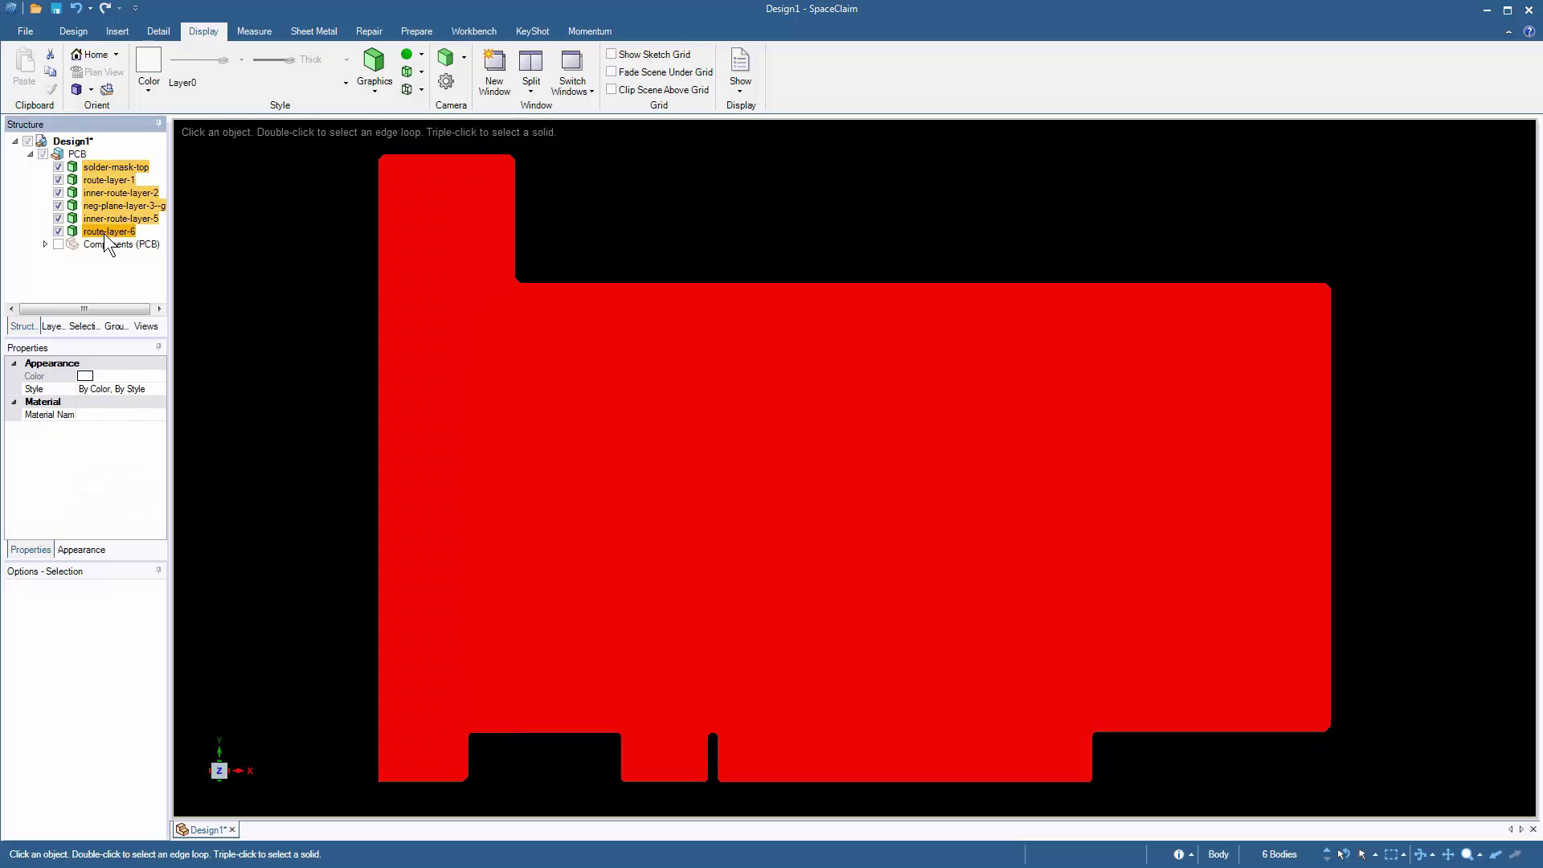